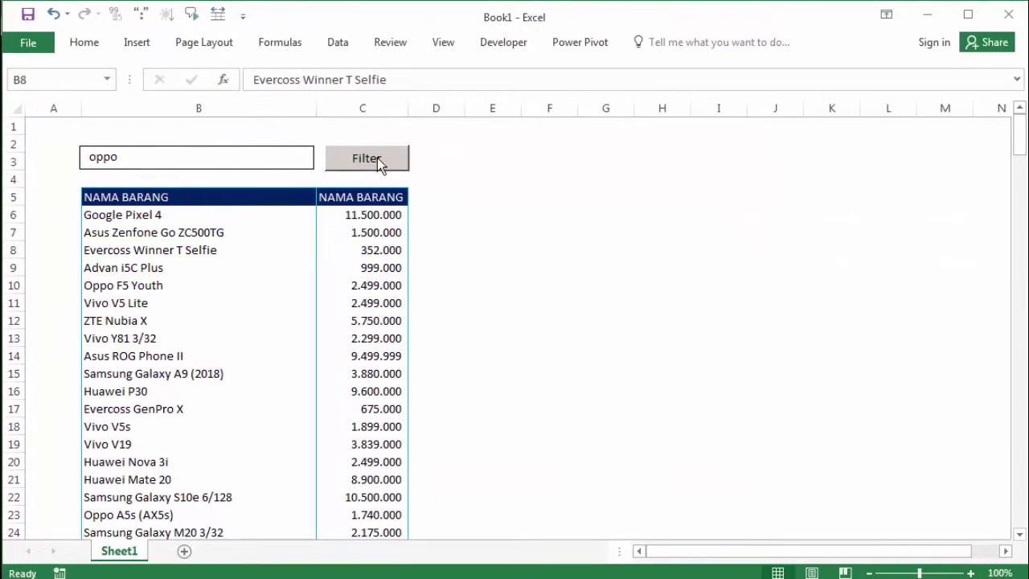
Filter the price table to show only the Oppo rows and review them
left_click(377, 159)
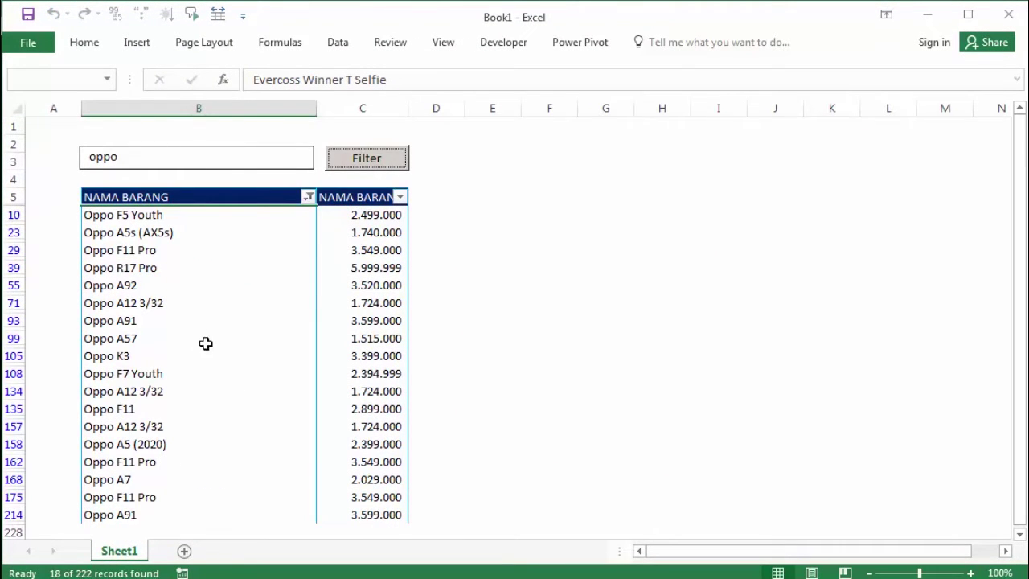
scroll(195, 377, "down", 2)
scroll(195, 378, "up", 2)
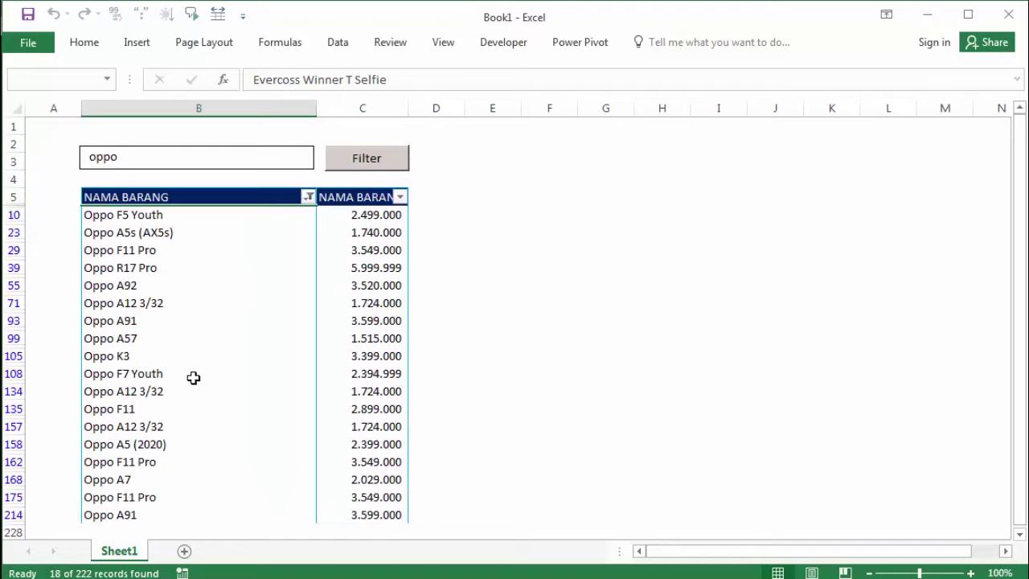
left_click(121, 217)
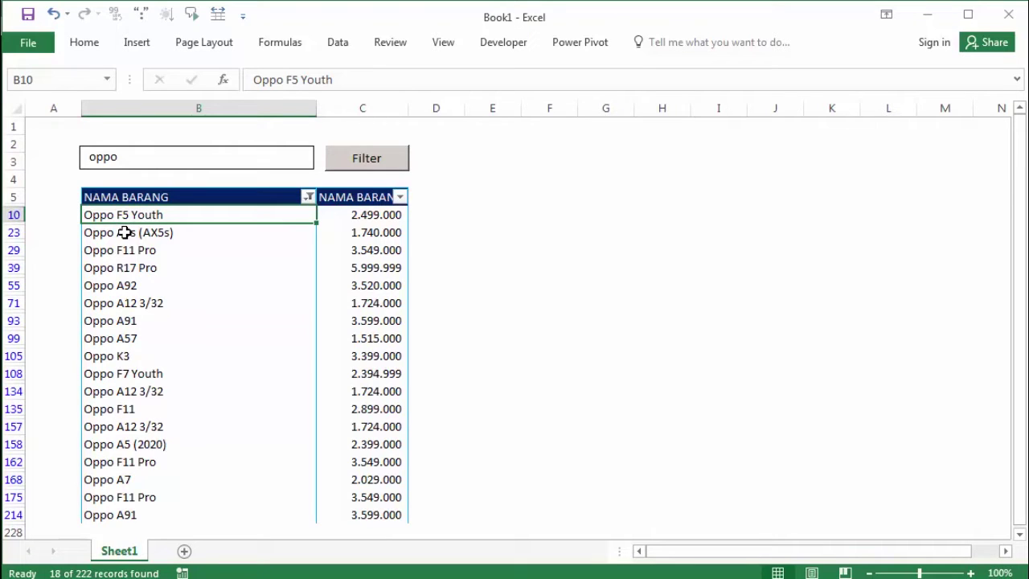
Clear the search box to show all rows again, then filter for Vivo
key("ctrl+a")
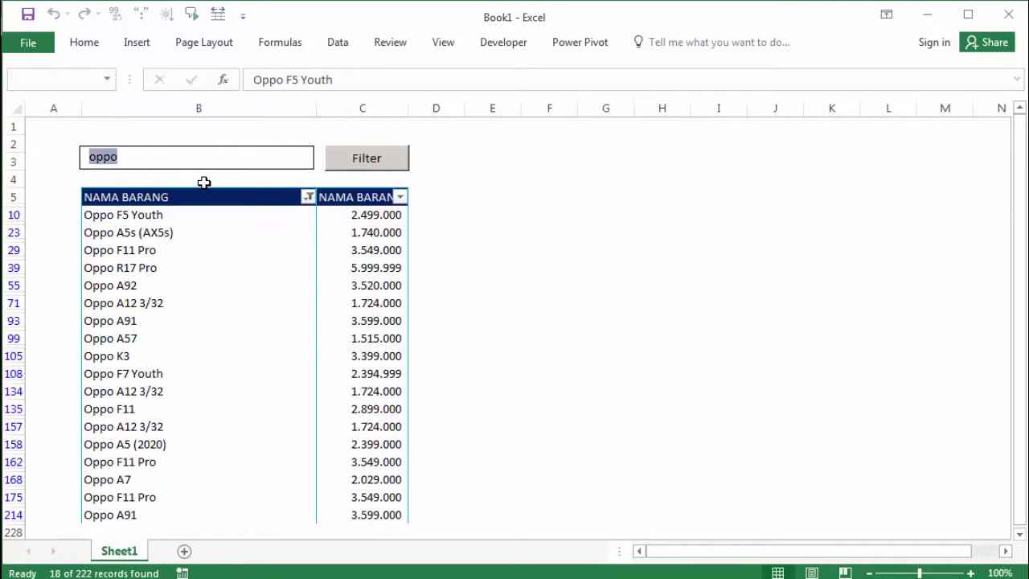
key("BackSpace")
left_click(378, 167)
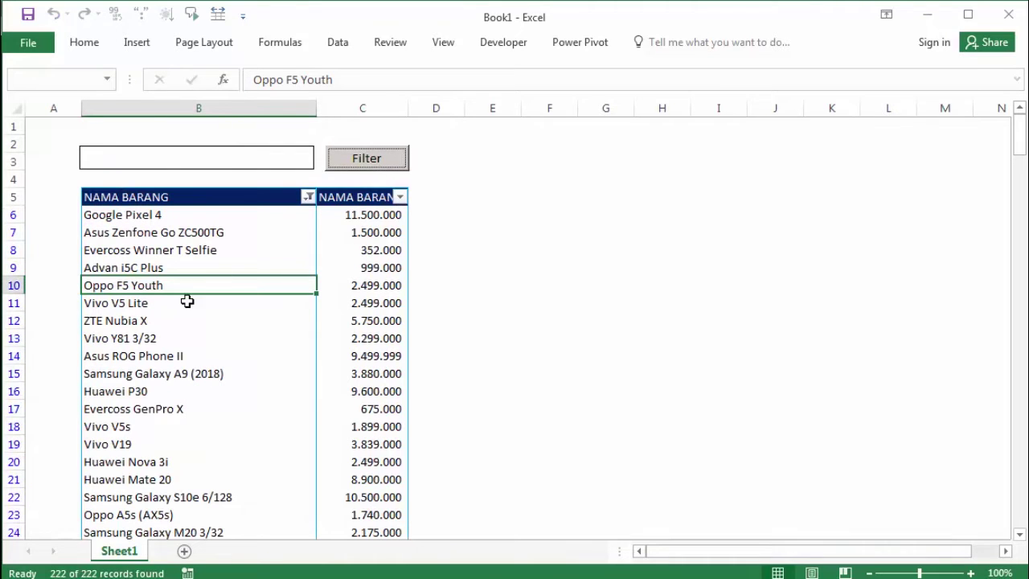
left_click(158, 163)
type("vivo")
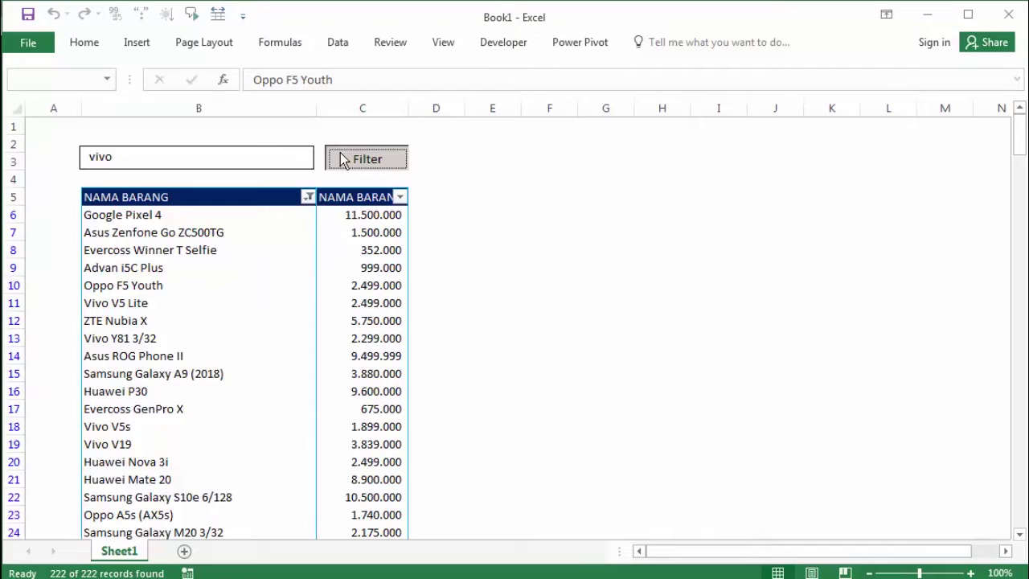
left_click(340, 157)
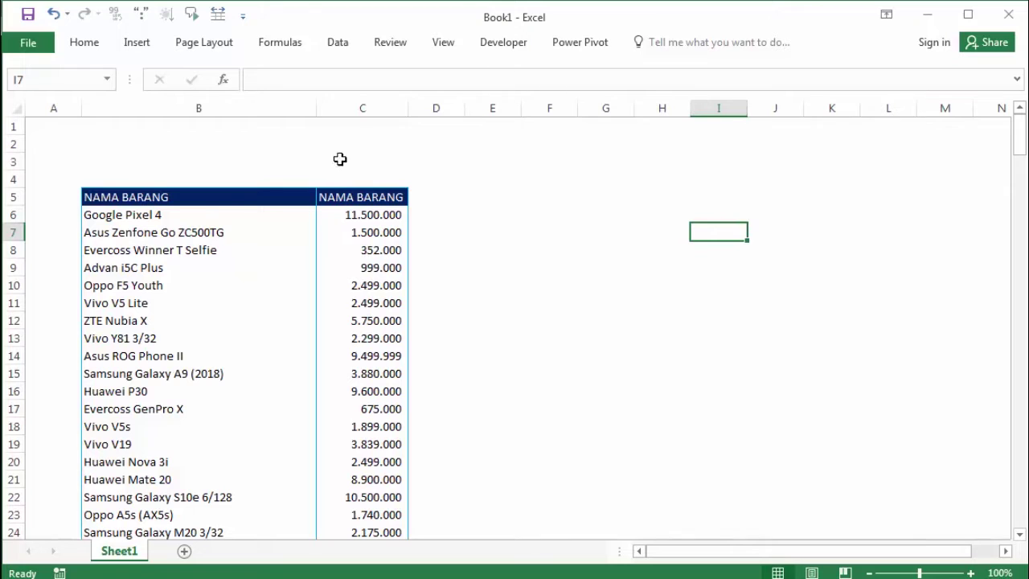
Turn on Data > Filter for the table headers starting at NAMA BARANG cell B5
left_click(216, 196)
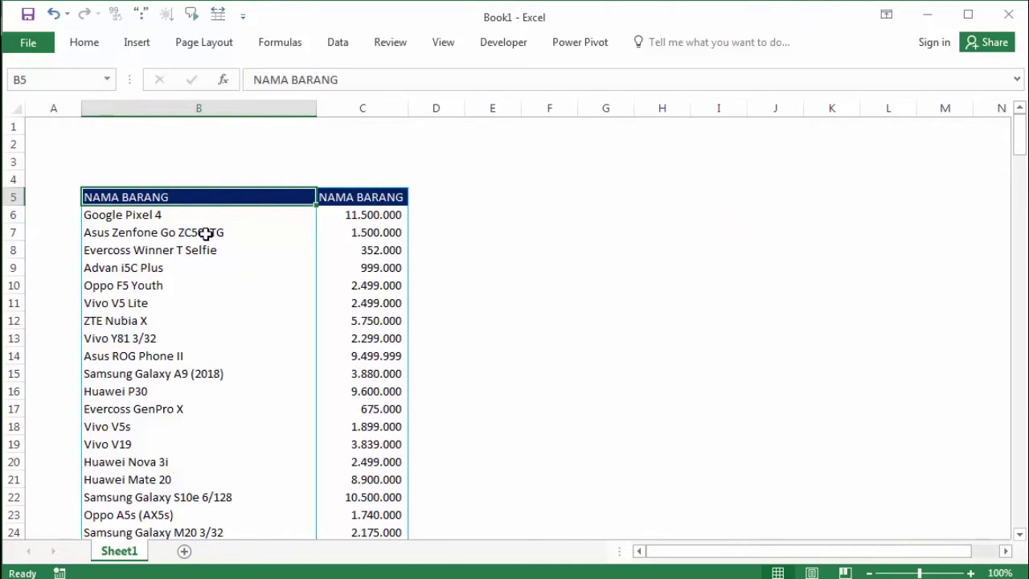
scroll(657, 261, "down", 6)
scroll(657, 261, "down", 6)
scroll(648, 255, "up", 12)
left_click(337, 45)
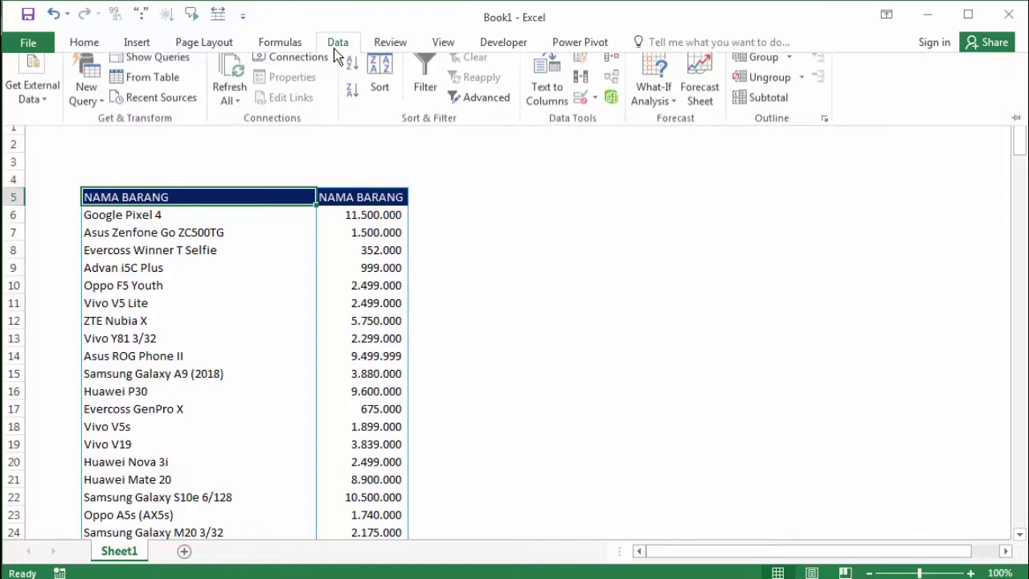
left_click(423, 82)
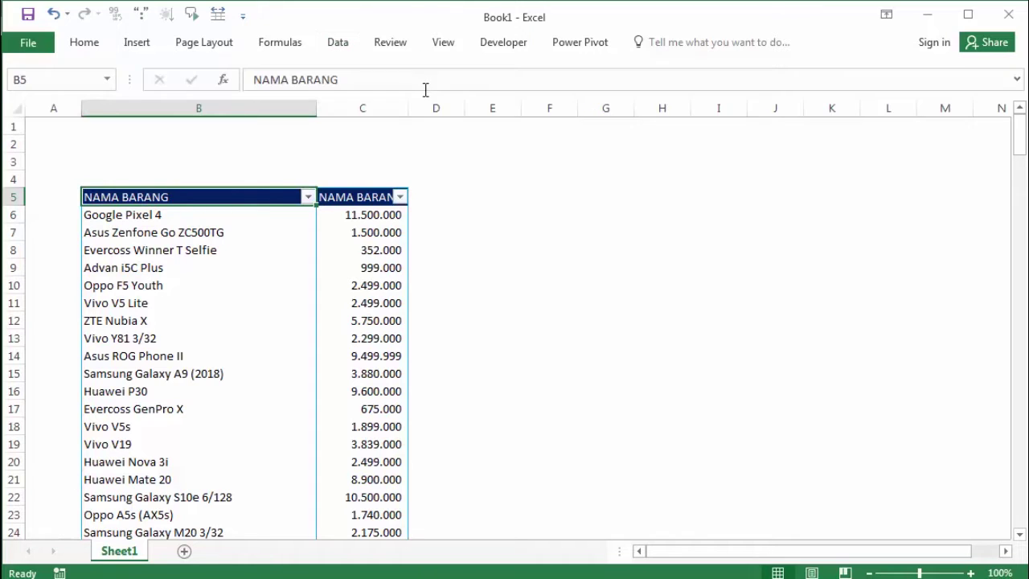
Filter the NAMA BARANG column by searching 'oppo', leaving 18 of 222 products
left_click(309, 198)
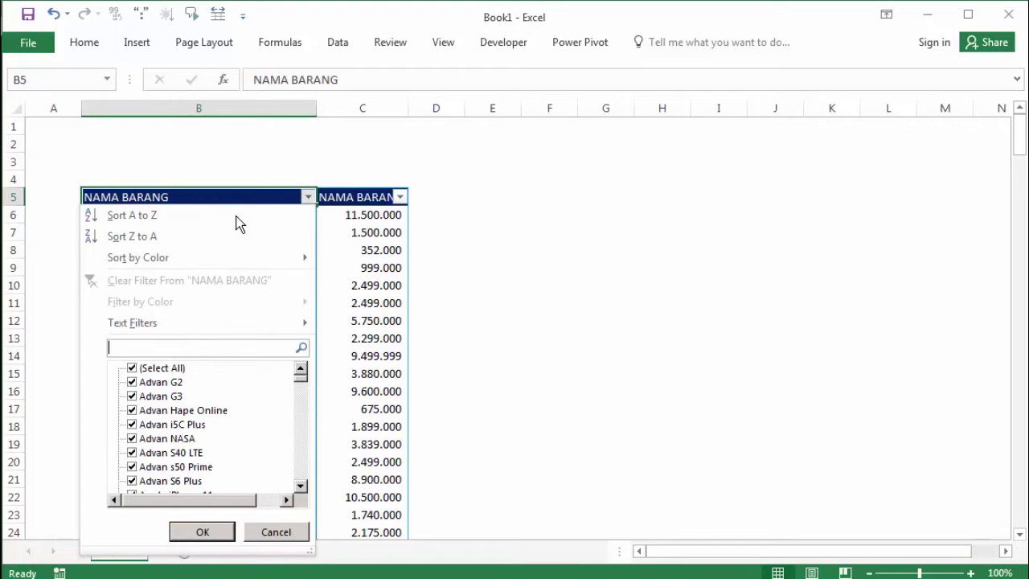
type("oppo")
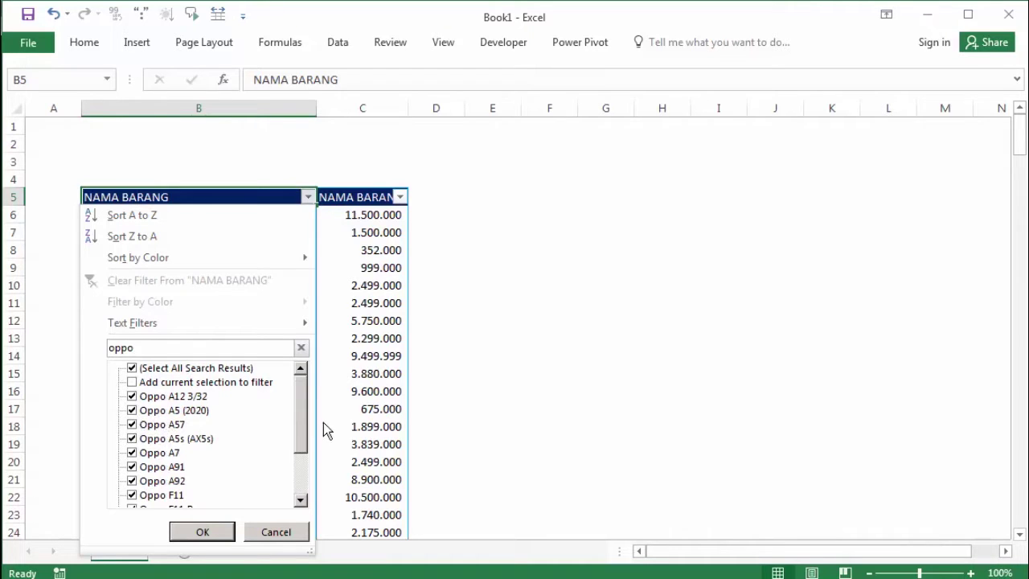
scroll(303, 435, "down", 2)
scroll(311, 398, "up", 2)
scroll(305, 453, "down", 1)
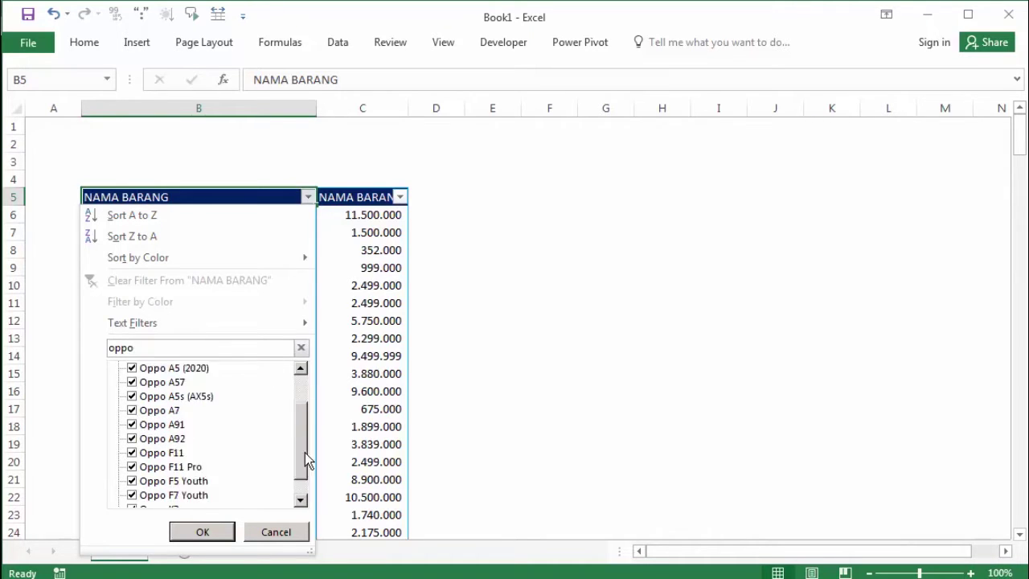
scroll(302, 474, "down", 1)
scroll(302, 475, "up", 2)
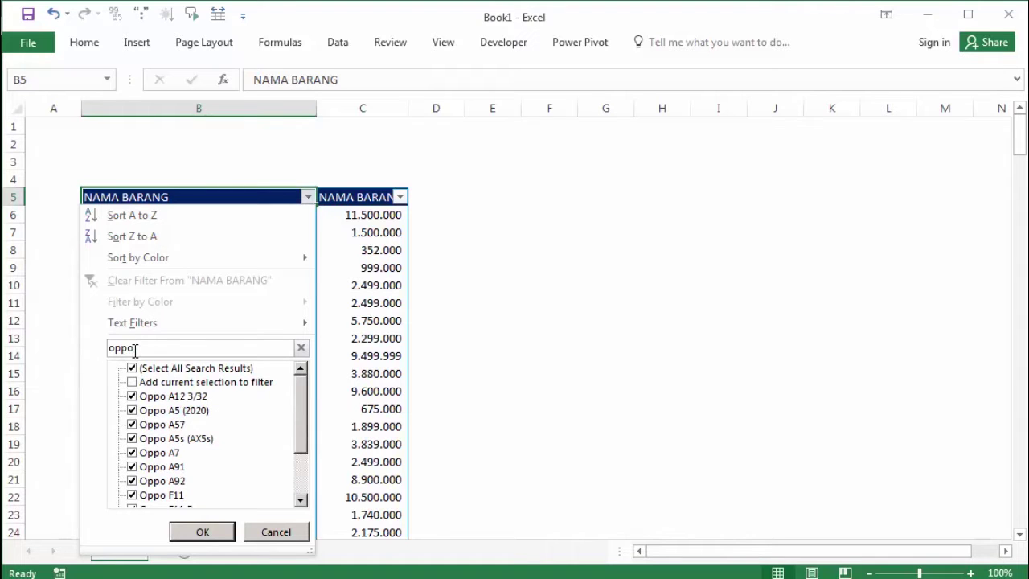
left_click(206, 532)
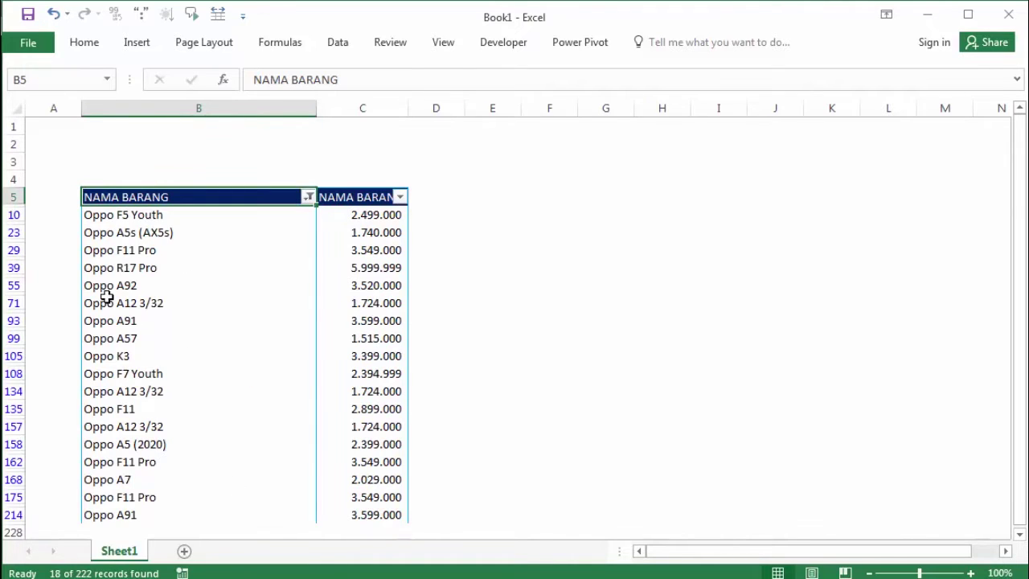
Tick (Select All) in the NAMA BARANG filter so every phone is listed again
scroll(140, 427, "down", 2)
scroll(140, 430, "up", 2)
scroll(138, 429, "up", 1)
left_click(310, 201)
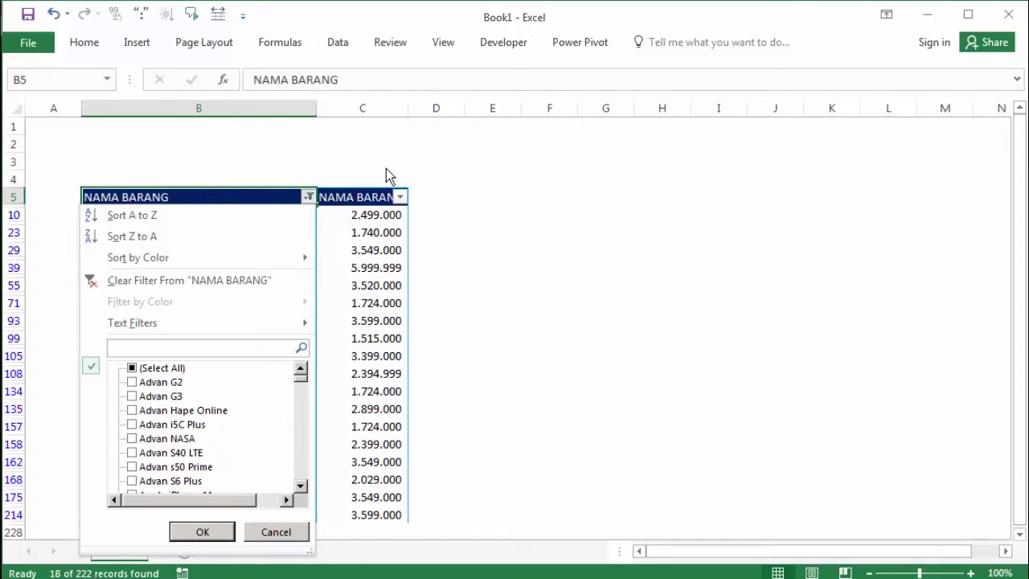
left_click(133, 370)
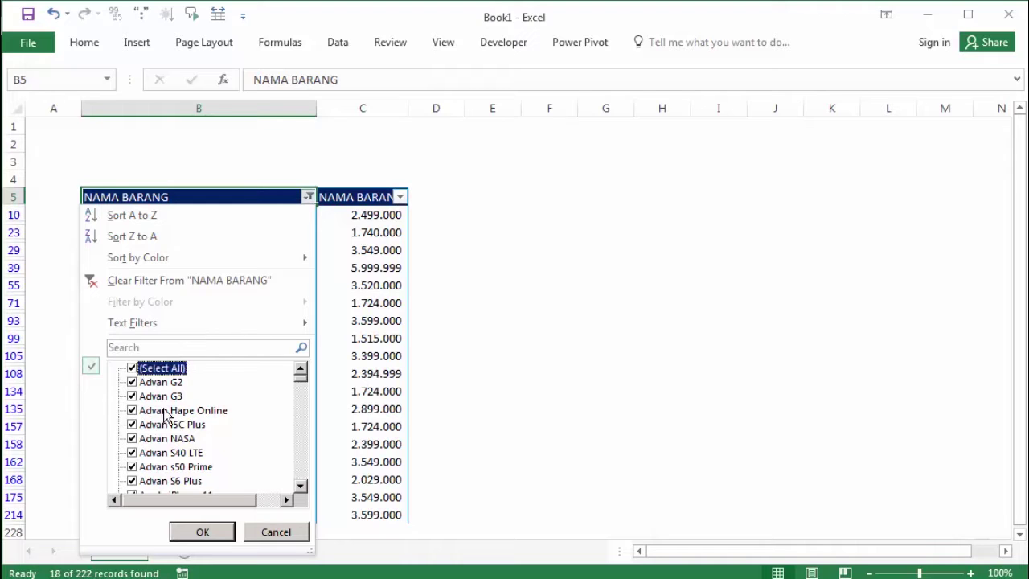
left_click(202, 533)
left_click(344, 145)
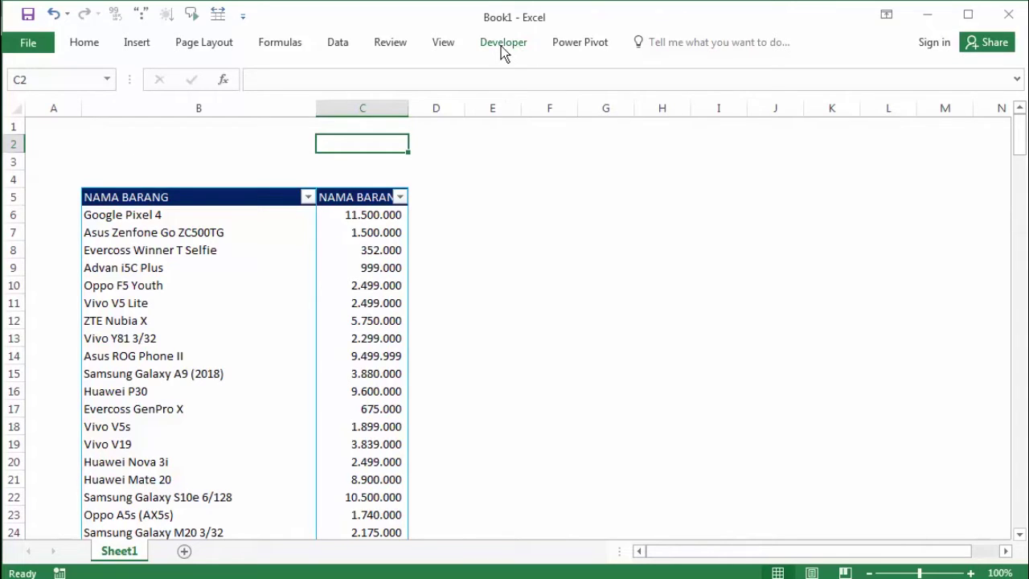
left_click(40, 43)
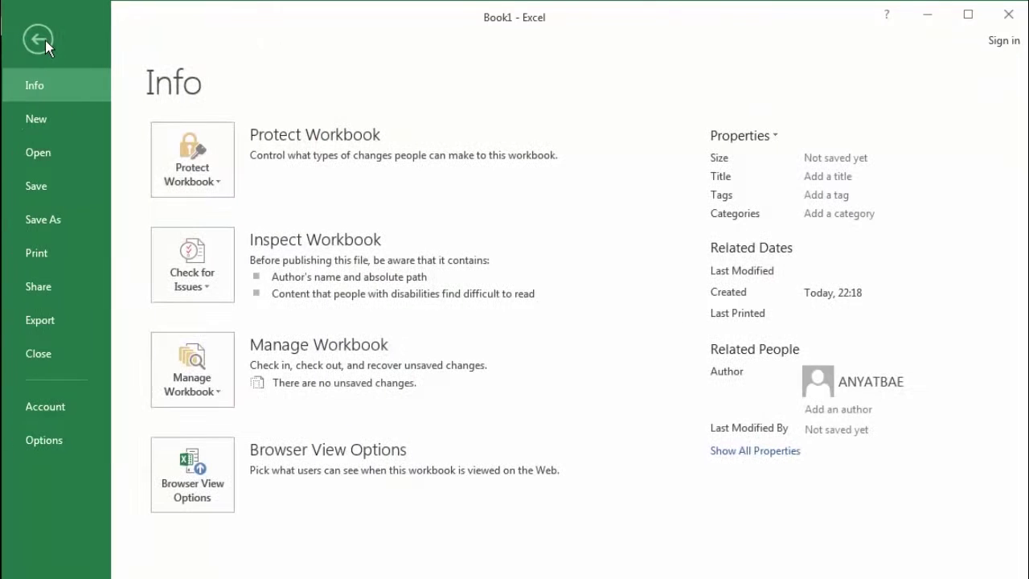
left_click(74, 438)
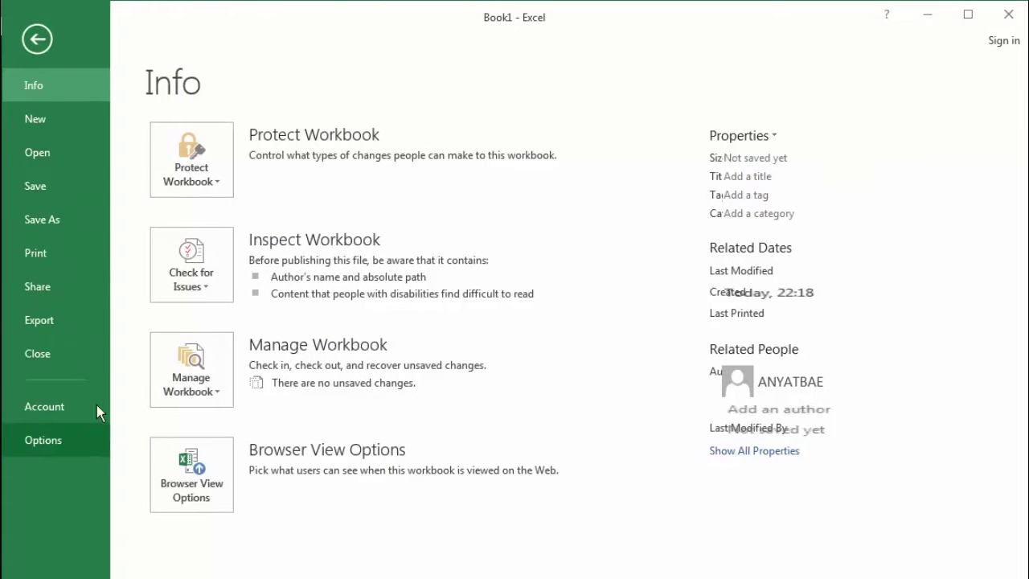
left_click(249, 225)
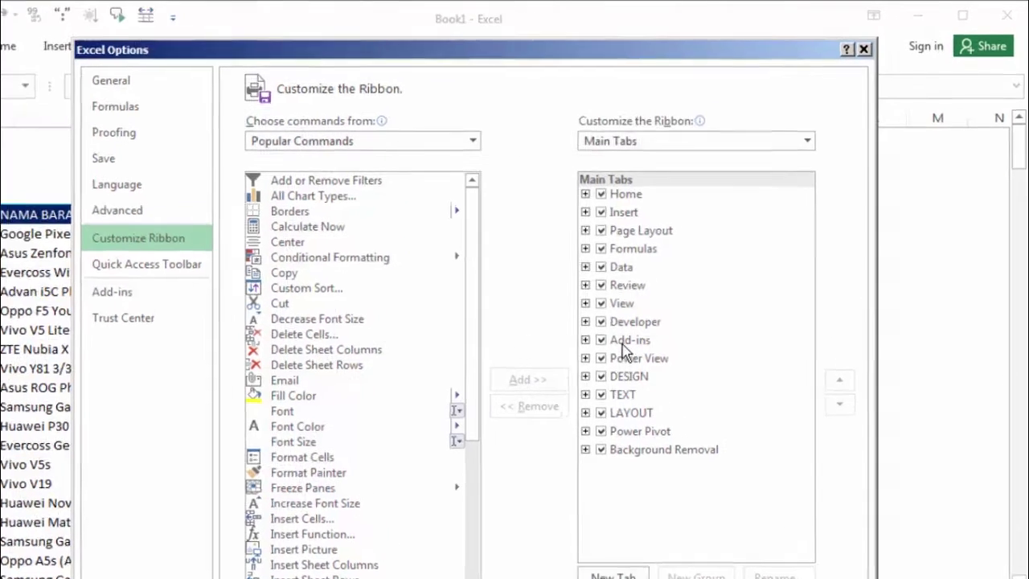
left_click(426, 453)
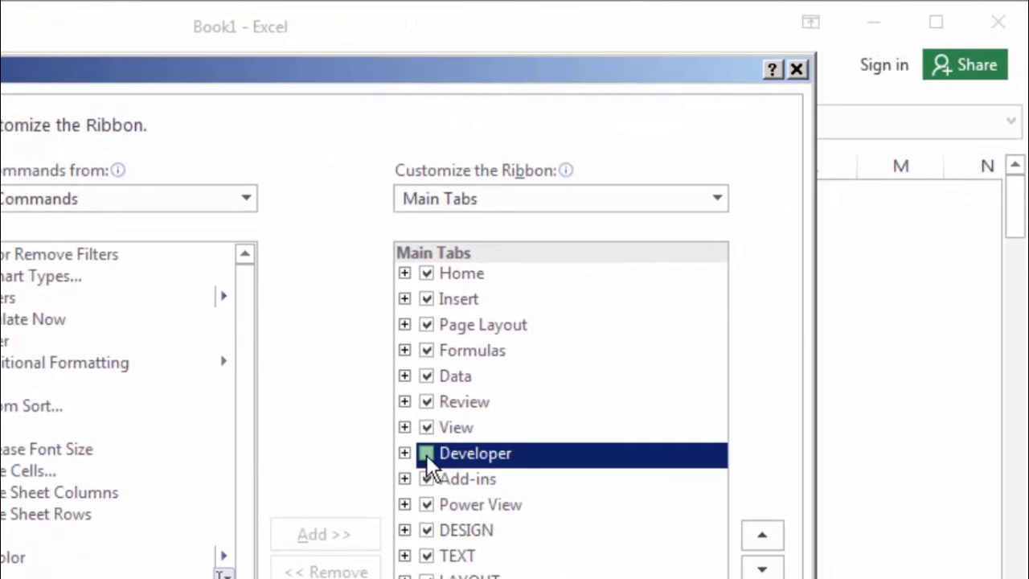
left_click(427, 455)
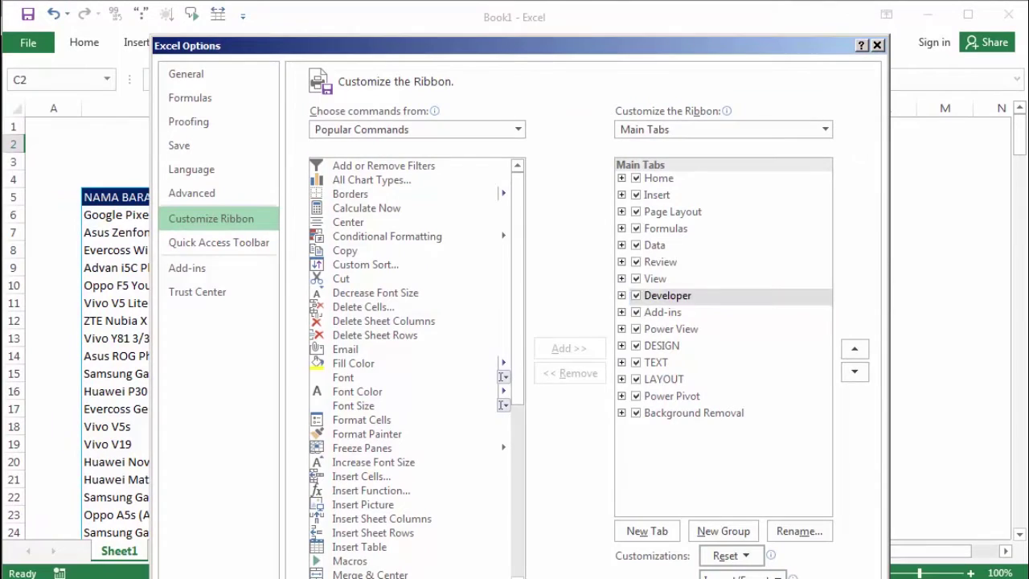
key("Return")
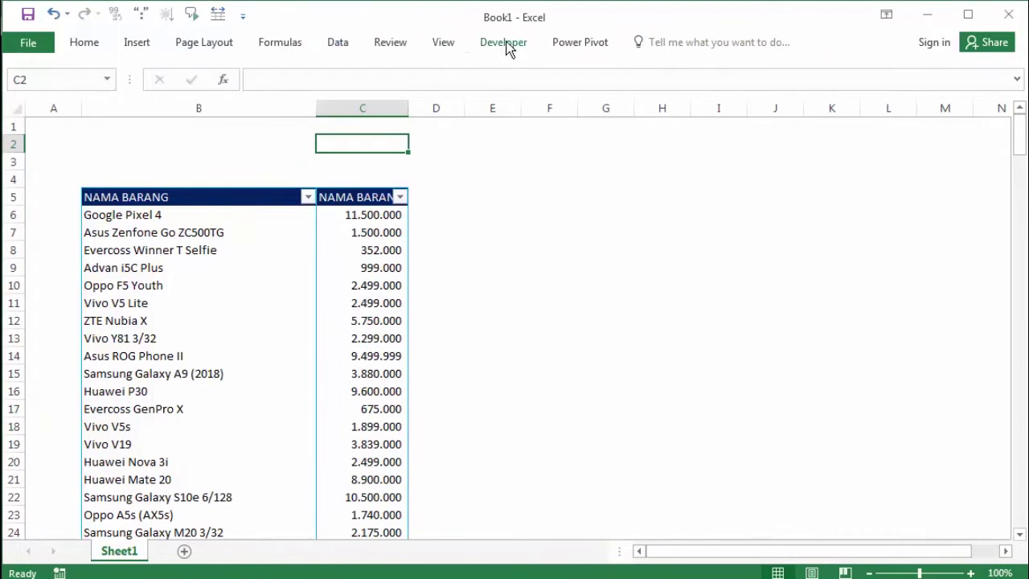
Draw an ActiveX text box over B2:B3 above the table and extend its left edge slightly
left_click(507, 45)
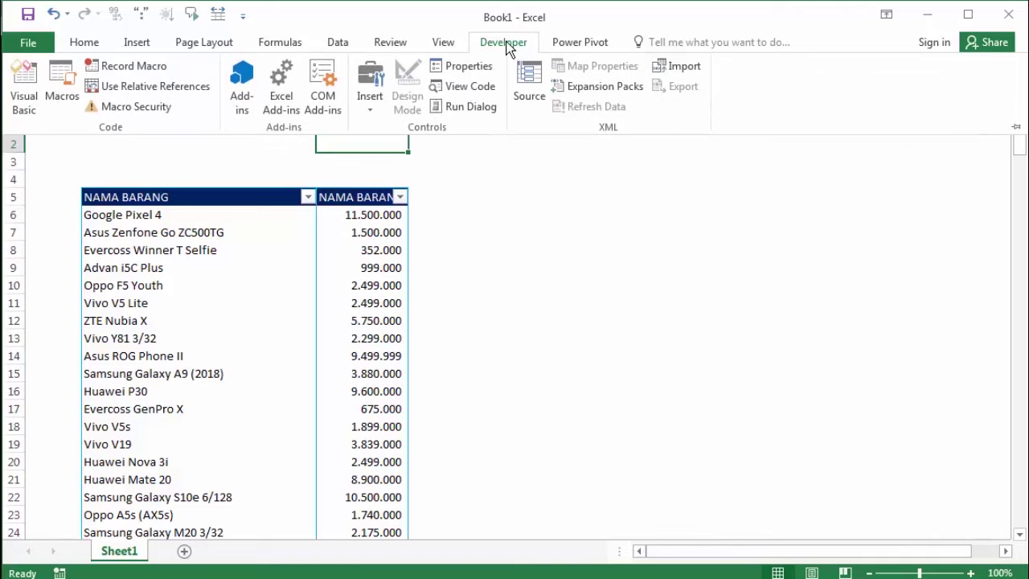
left_click(373, 108)
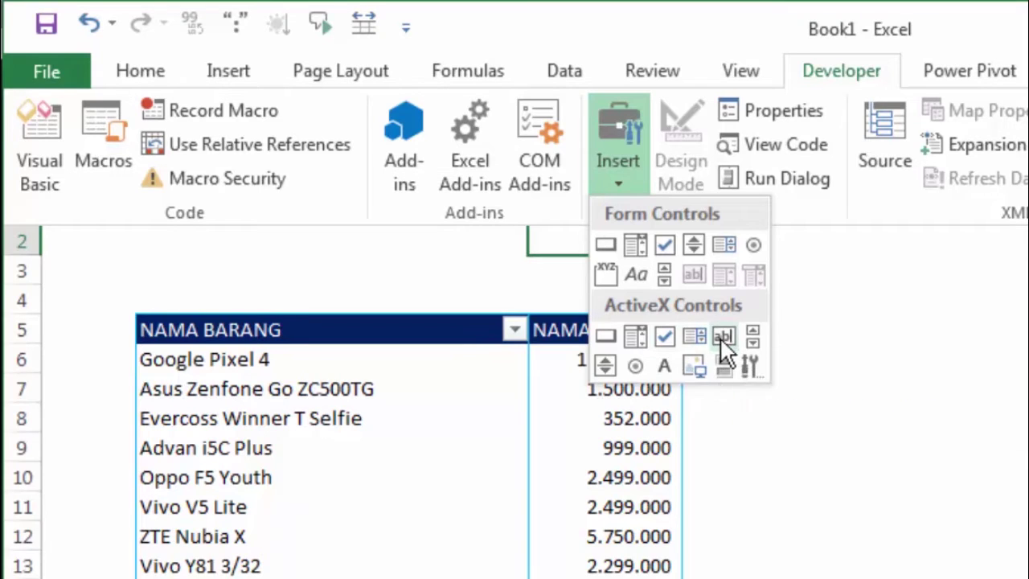
left_click(721, 337)
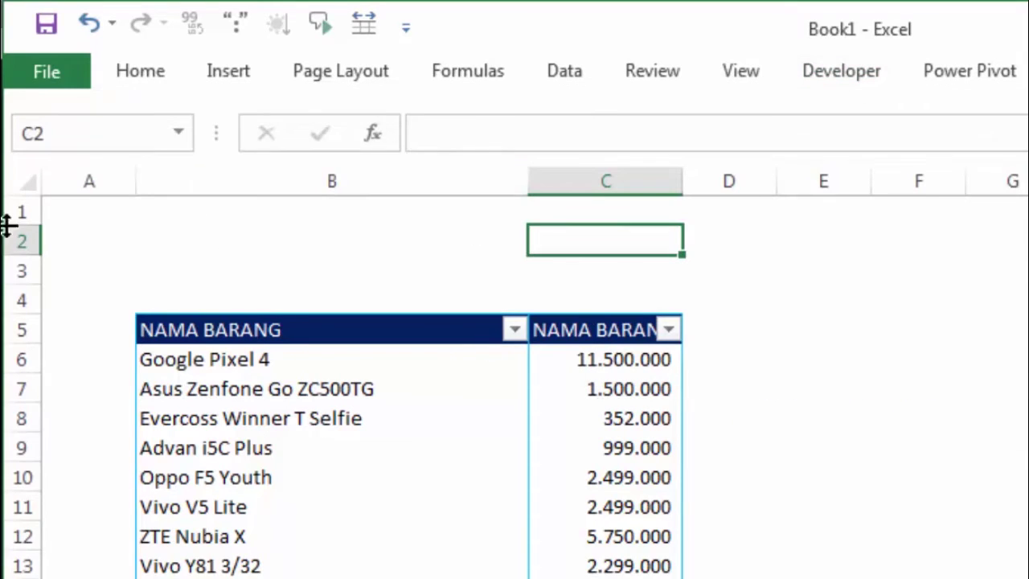
left_click_drag(142, 245, 525, 281)
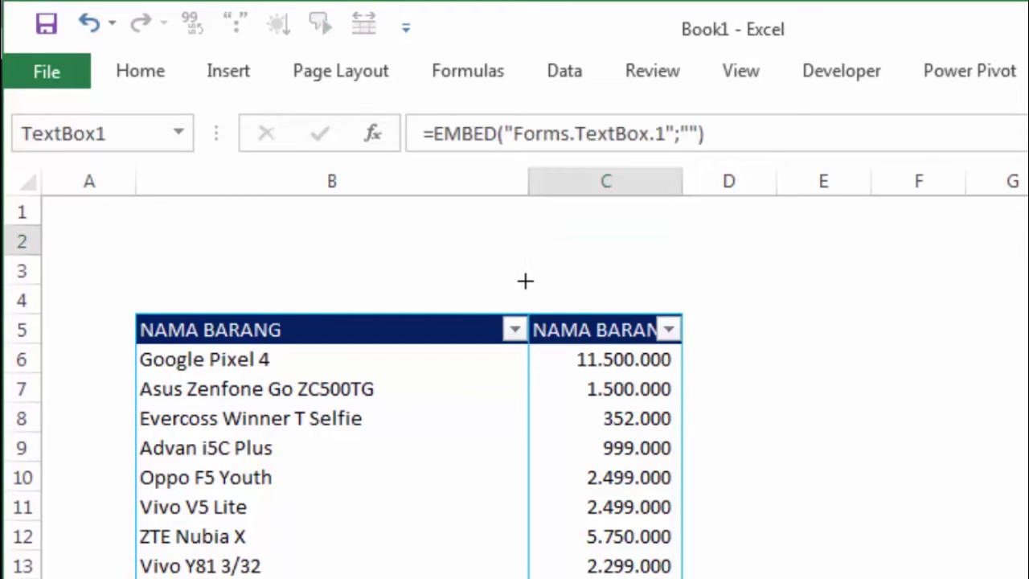
left_click_drag(139, 263, 131, 262)
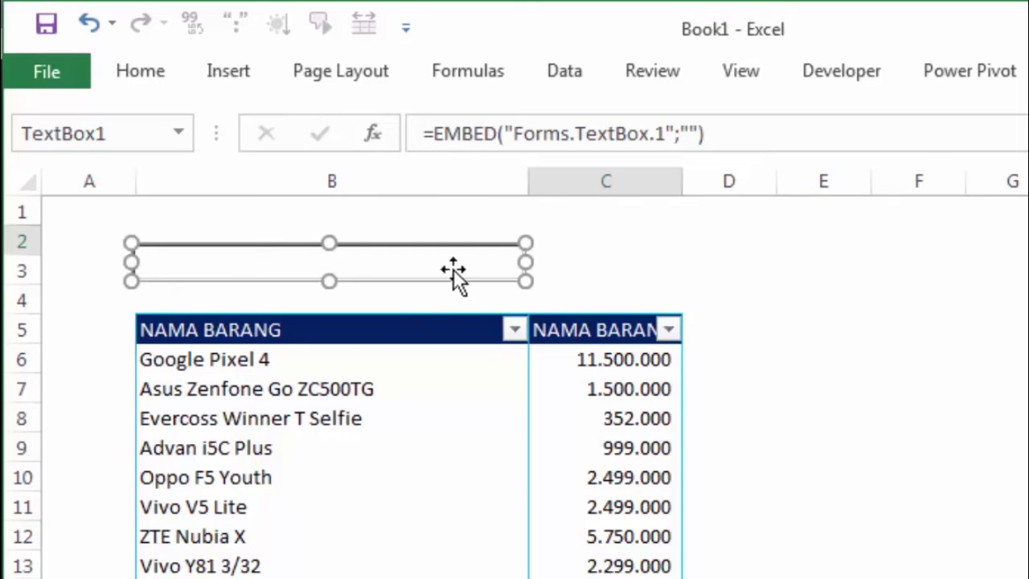
left_click(829, 74)
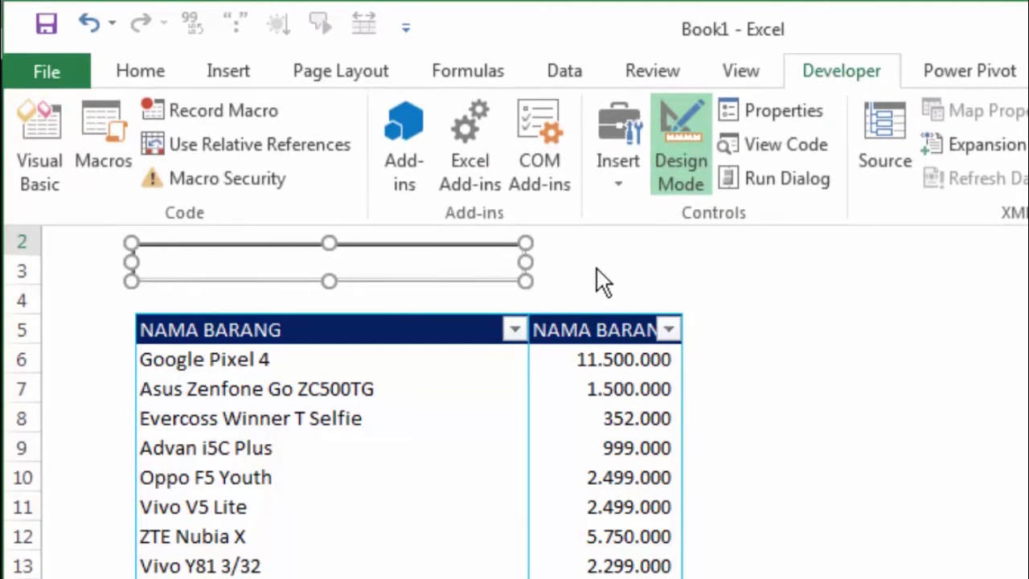
Draw an ActiveX command button to the right of the text box
left_click(619, 188)
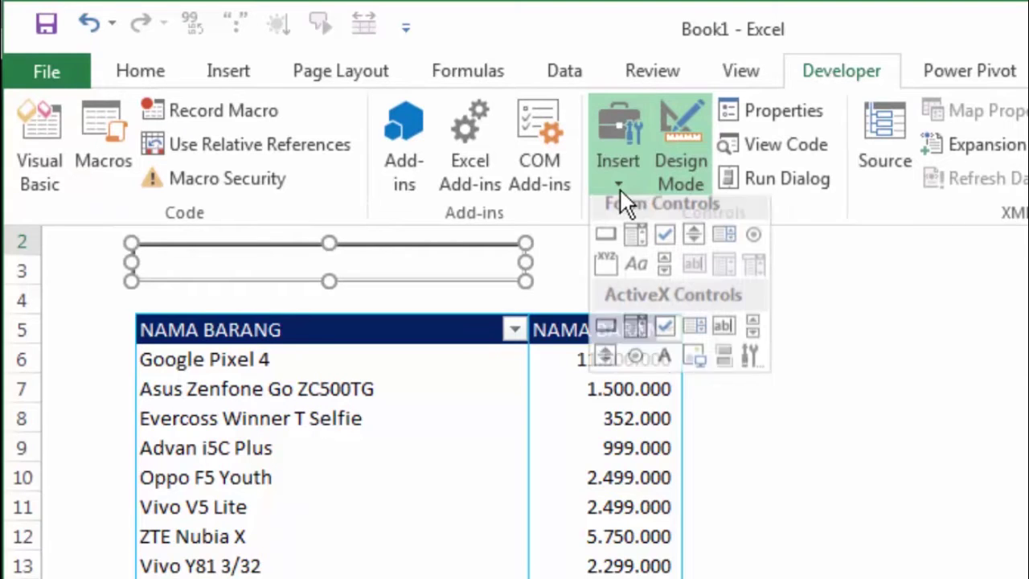
left_click(603, 335)
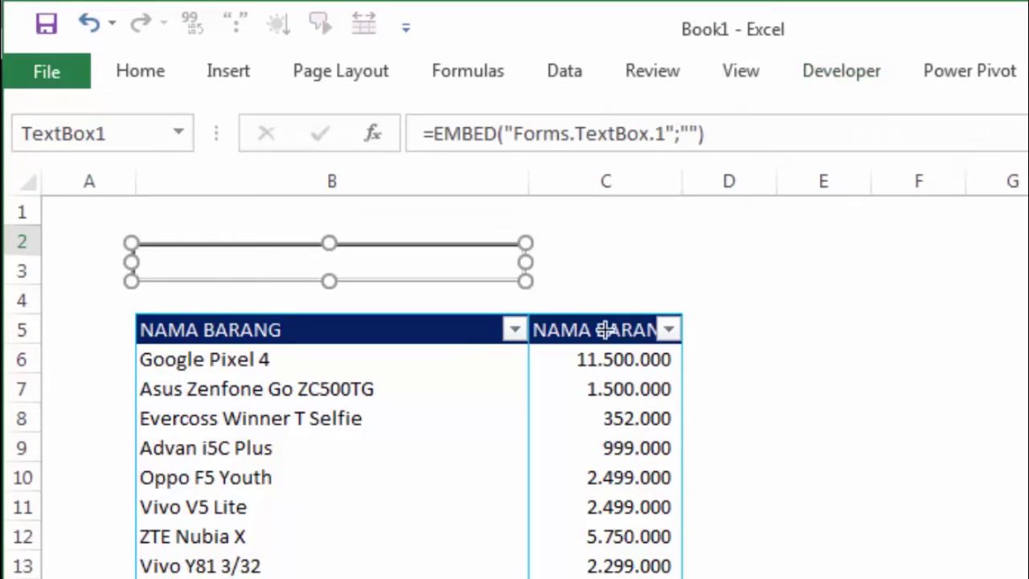
left_click_drag(545, 249, 685, 286)
Resize the command button's top and bottom edges to match the text box height
left_click(741, 248)
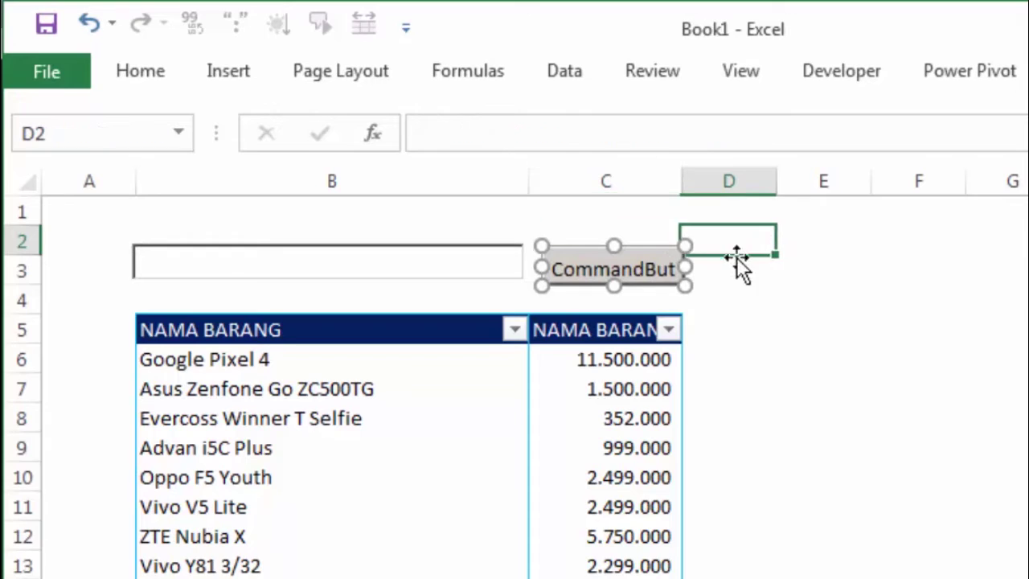
left_click(602, 274)
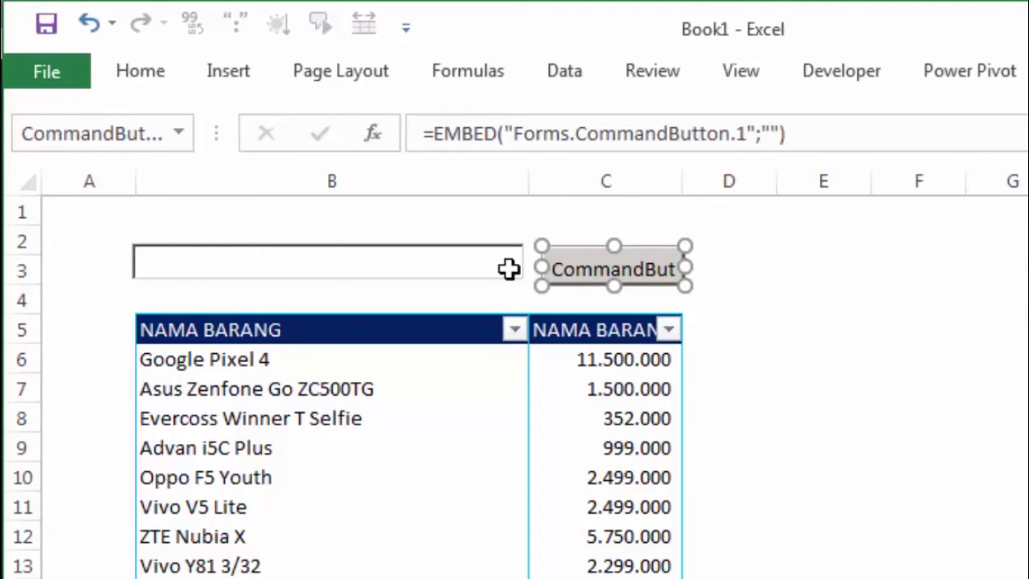
left_click(462, 276)
left_click(333, 287)
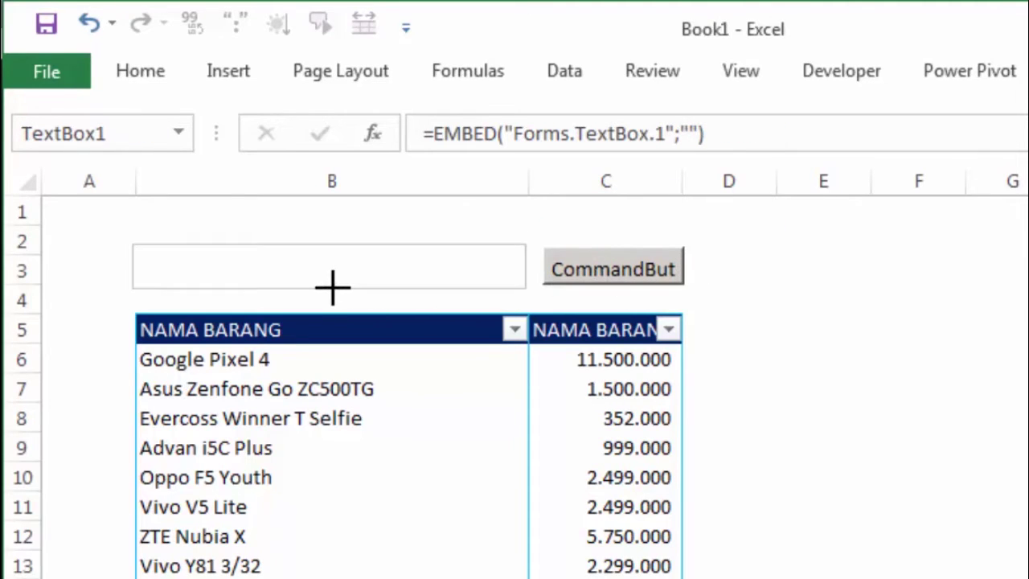
left_click(333, 280)
left_click(590, 259)
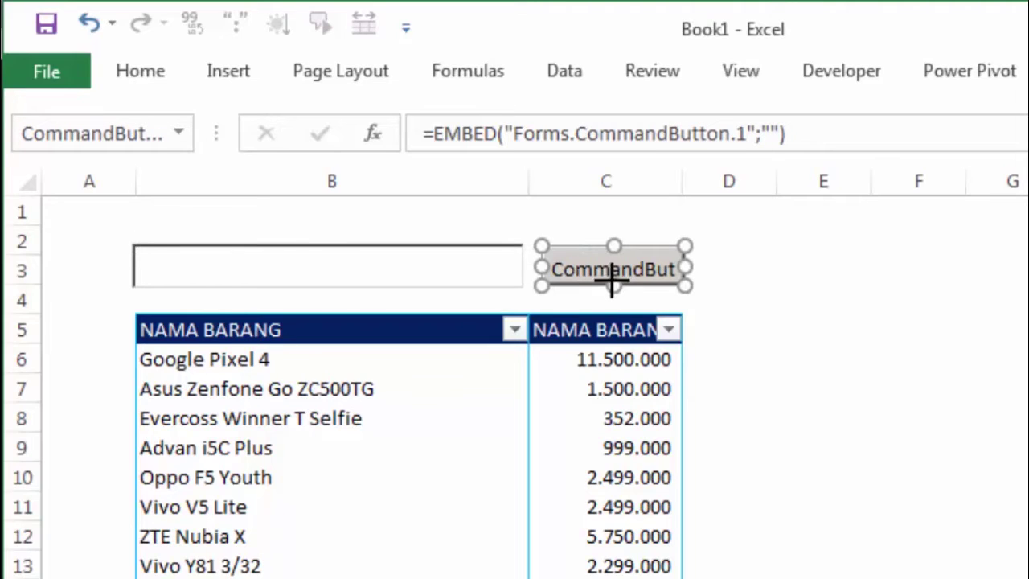
left_click_drag(611, 287, 612, 286)
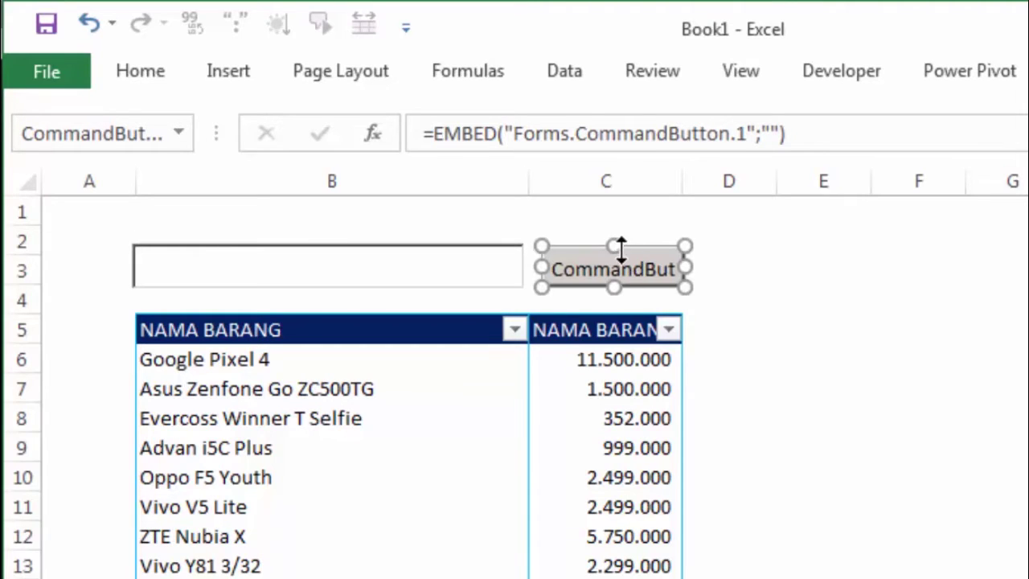
left_click_drag(619, 246, 612, 243)
left_click(807, 297)
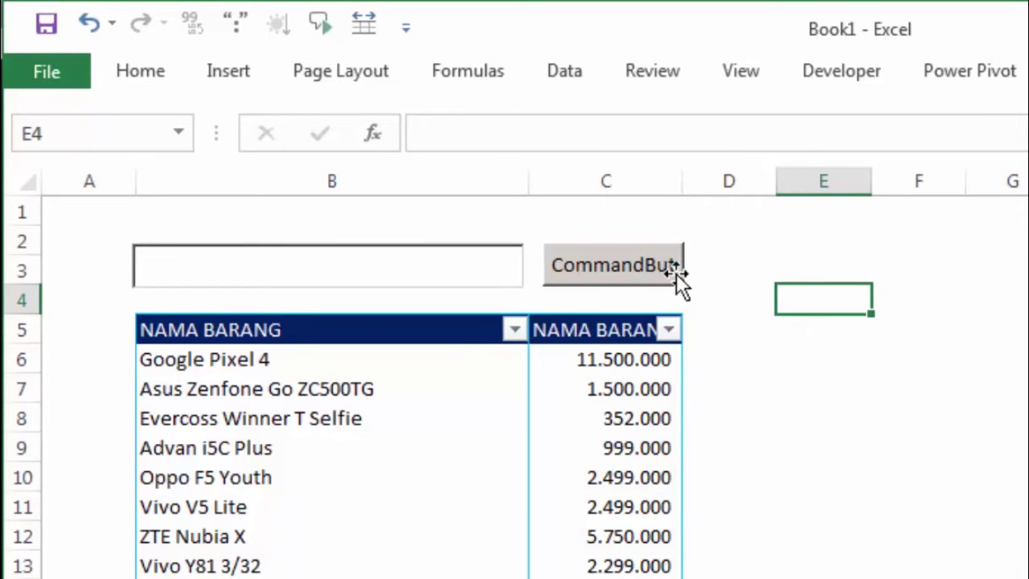
Change the command button's Caption property from CommandButton1 to 'Filter'
right_click(601, 266)
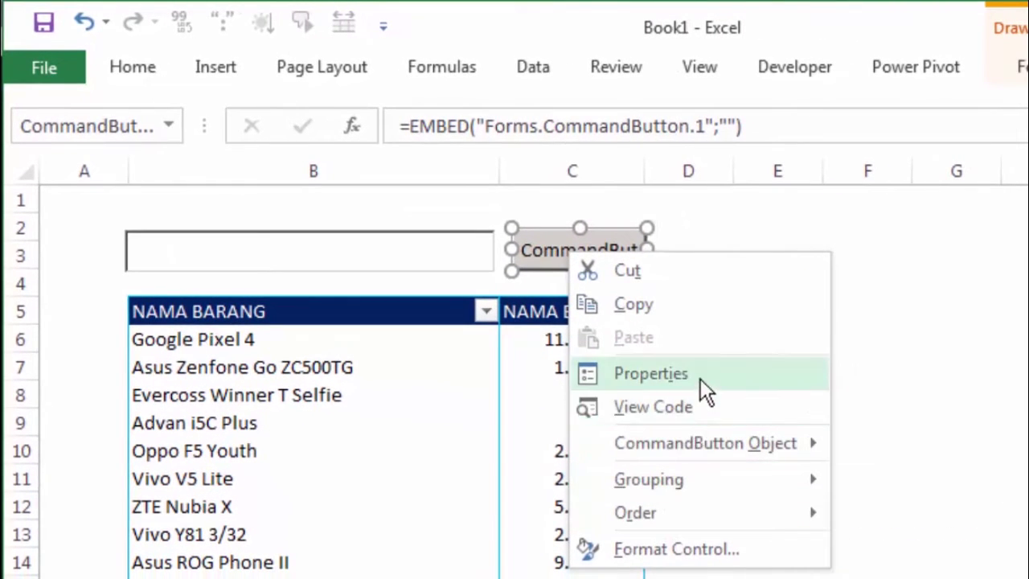
left_click(700, 376)
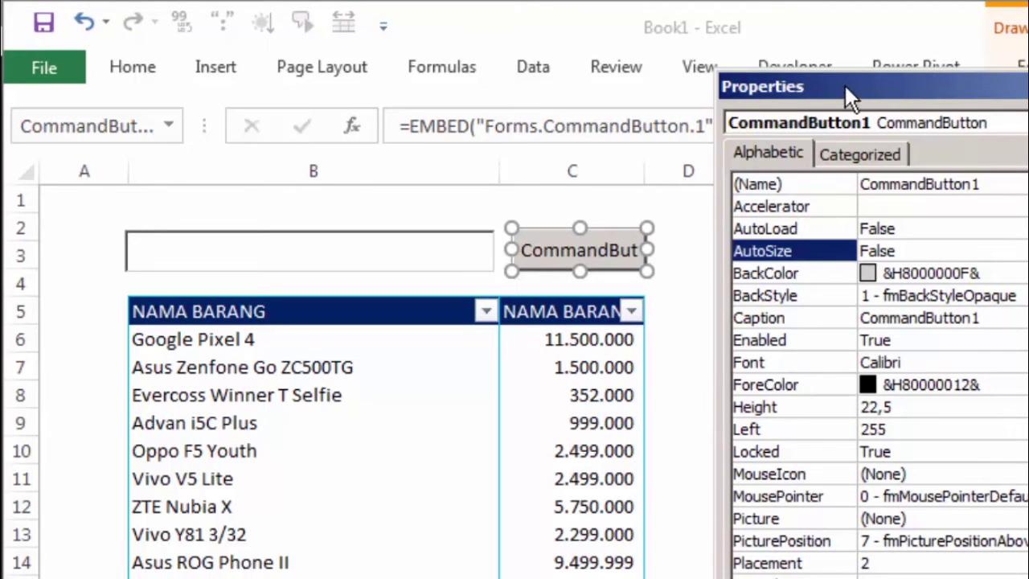
left_click_drag(845, 85, 789, 194)
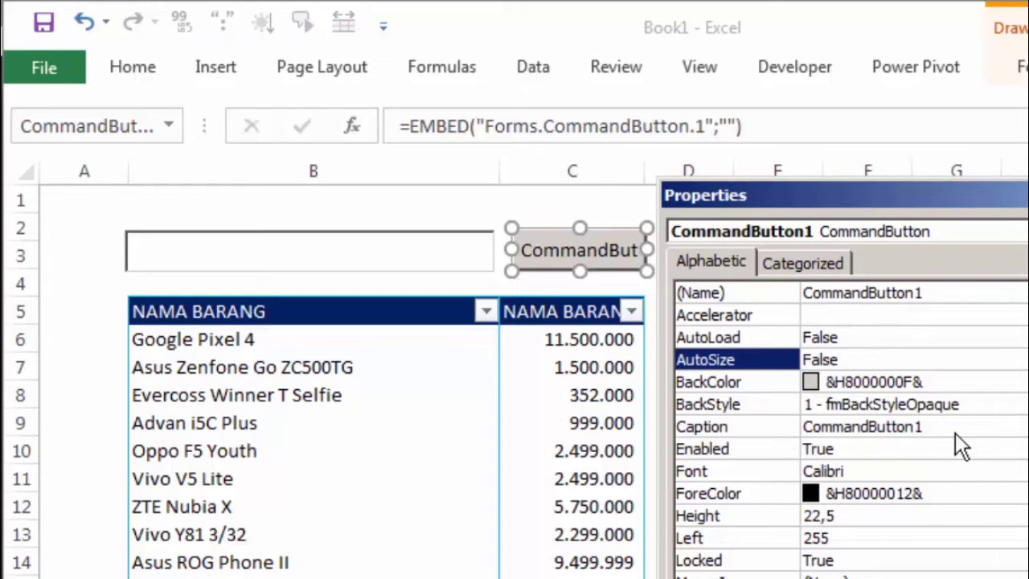
left_click(792, 425)
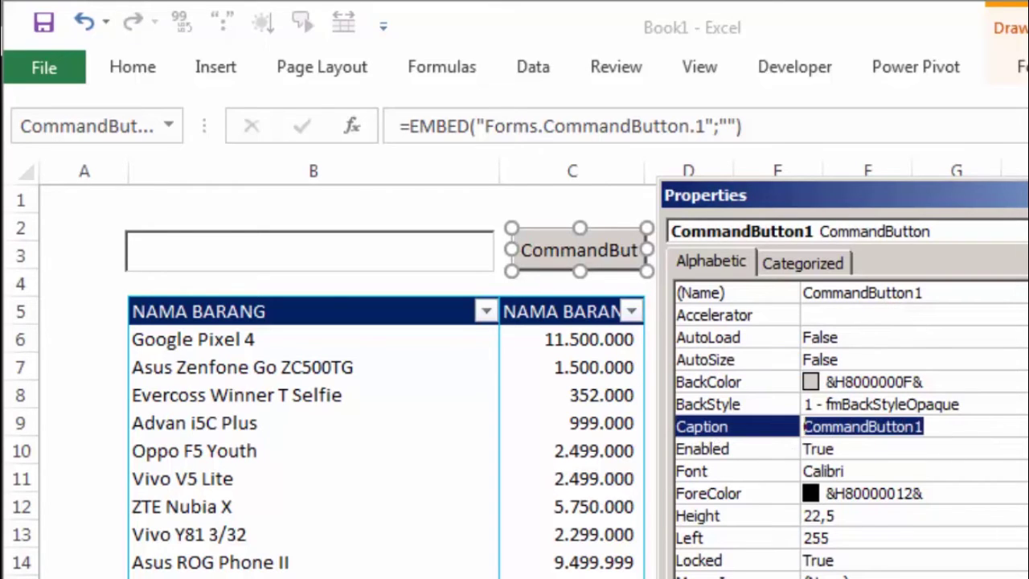
type("Filter")
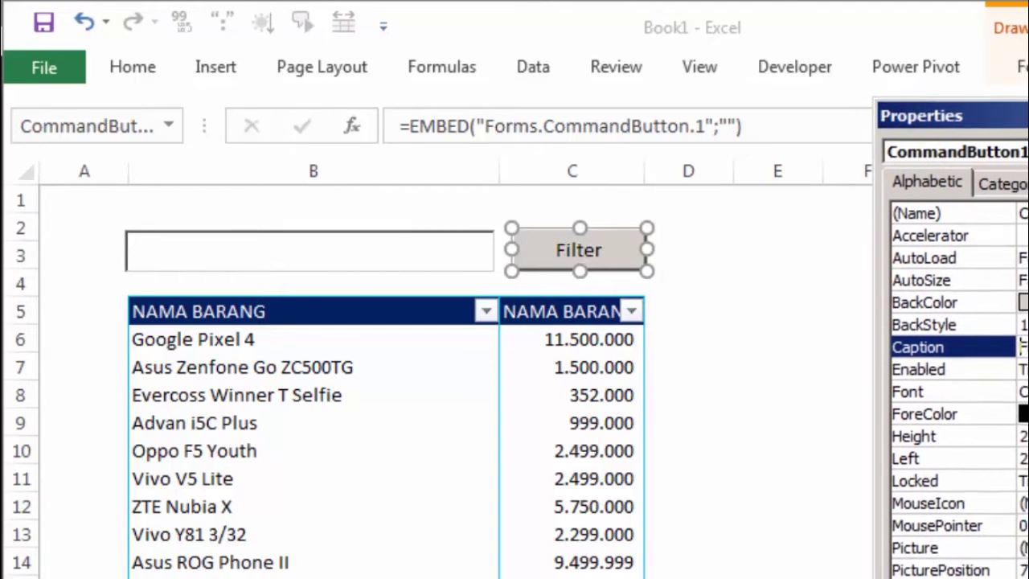
left_click(226, 261)
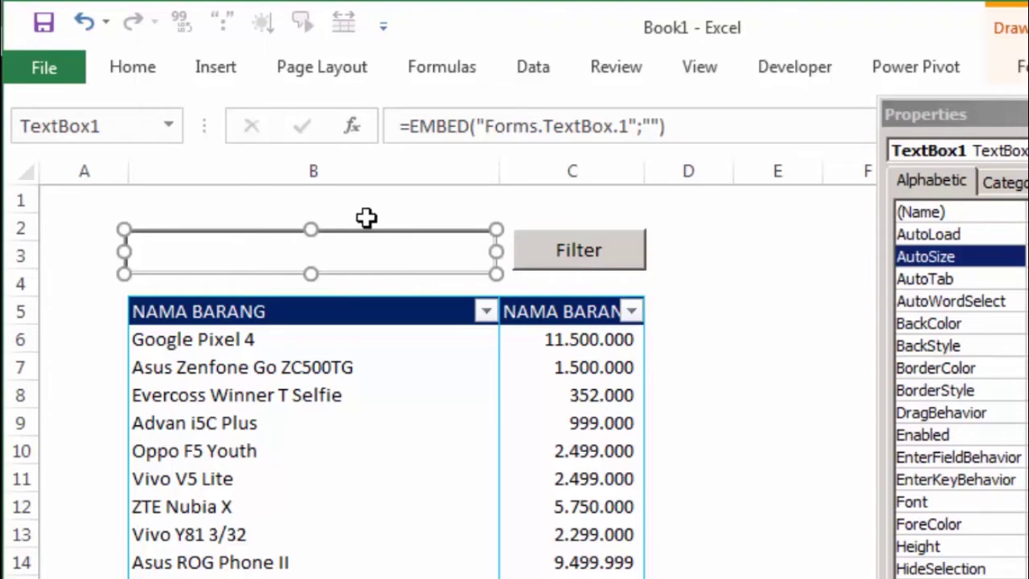
Set TextBox1's BorderStyle to 1 - fmBorderStyleSingle
left_click(64, 246)
left_click(190, 249)
left_click(87, 246)
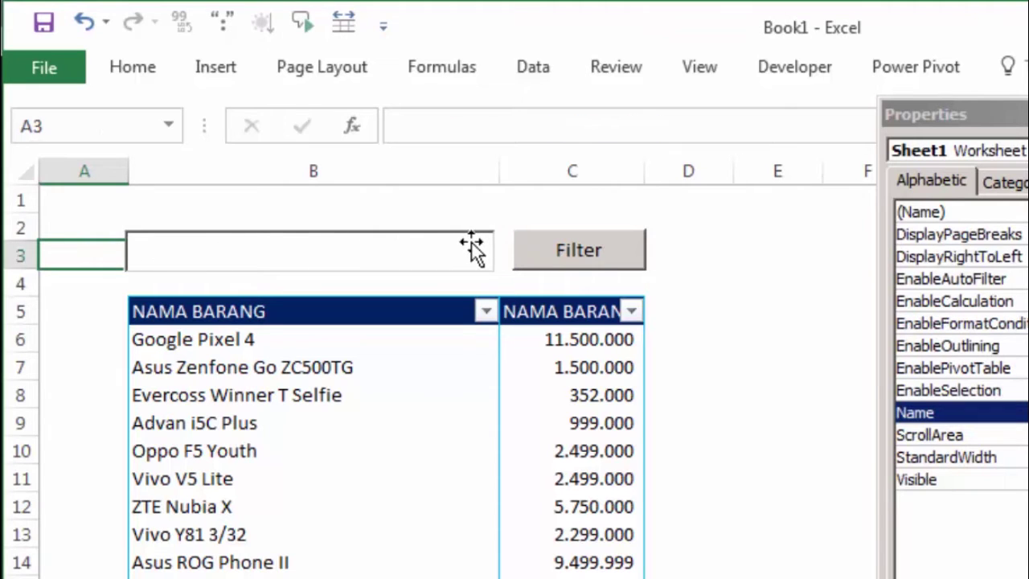
left_click(381, 238)
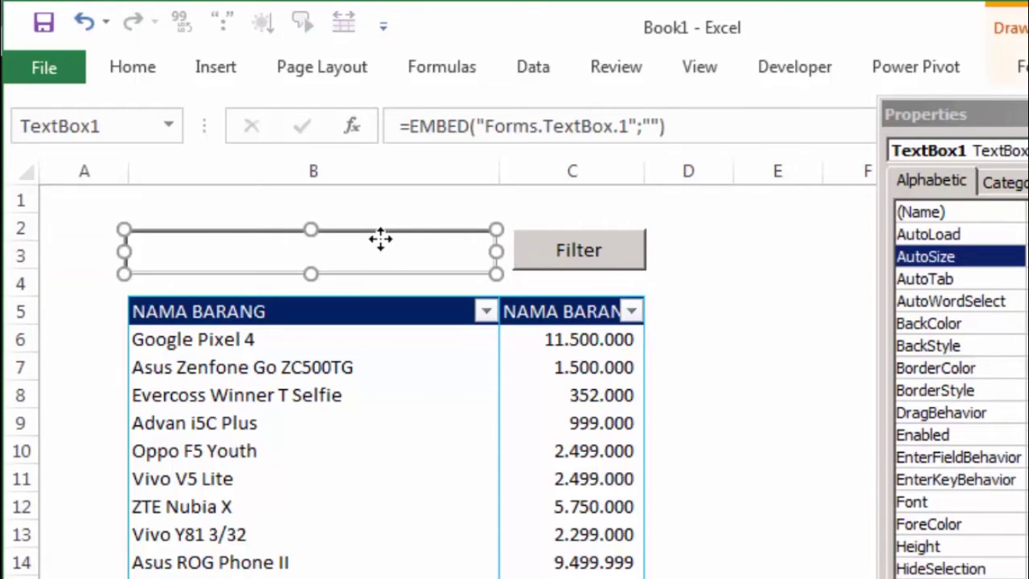
left_click_drag(1009, 116, 818, 142)
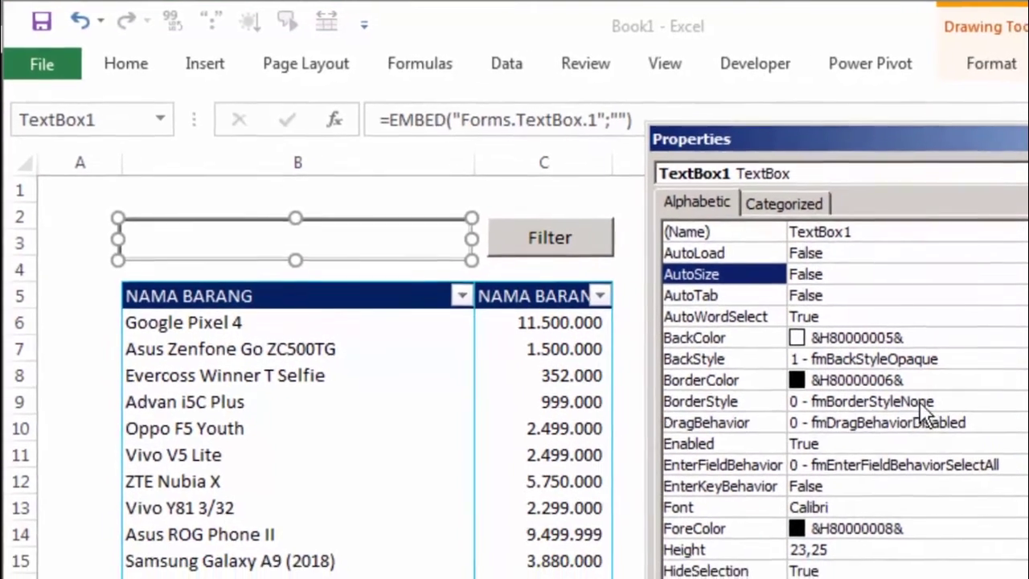
left_click(921, 401)
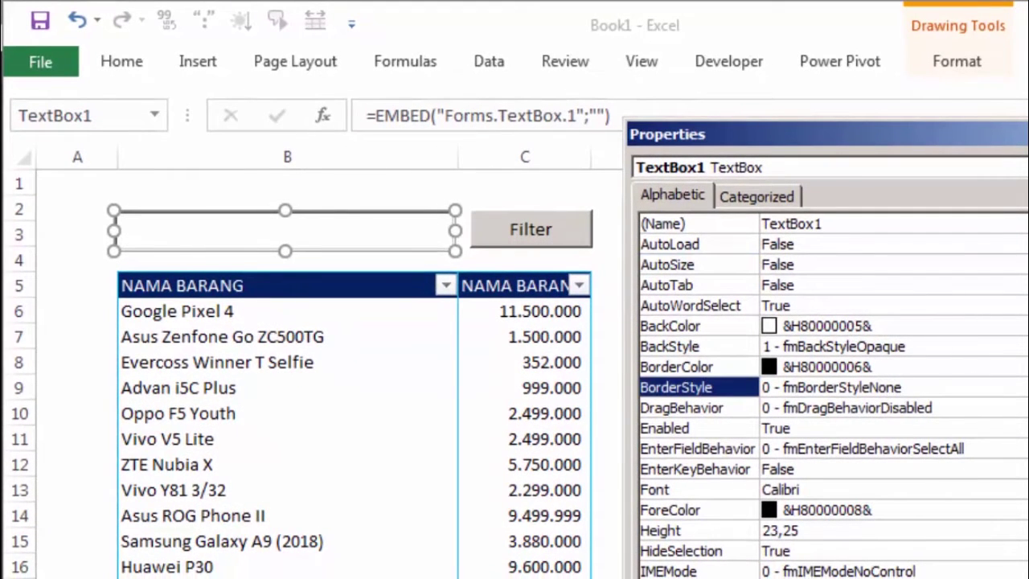
left_click(1023, 387)
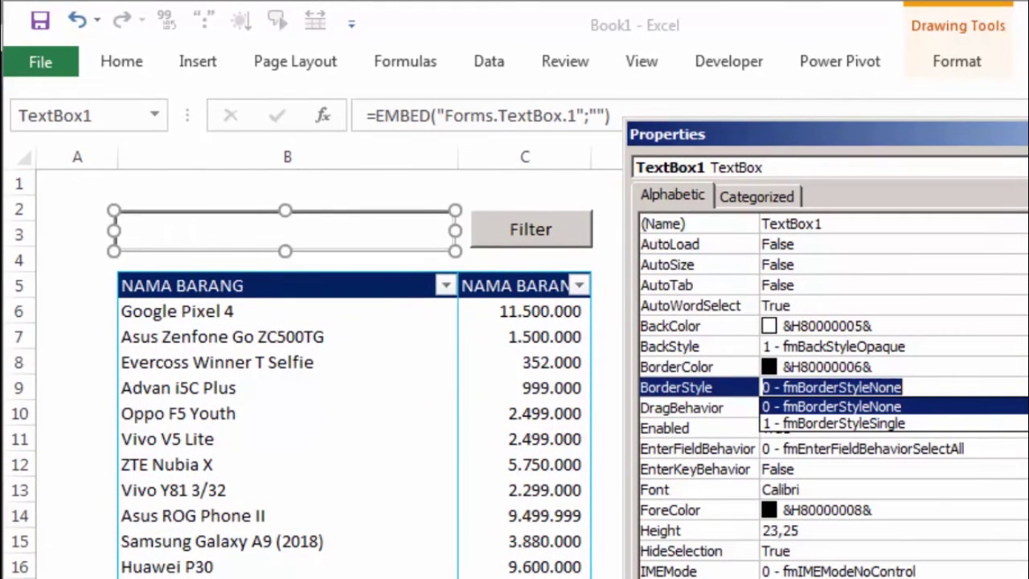
left_click(897, 422)
left_click(380, 202)
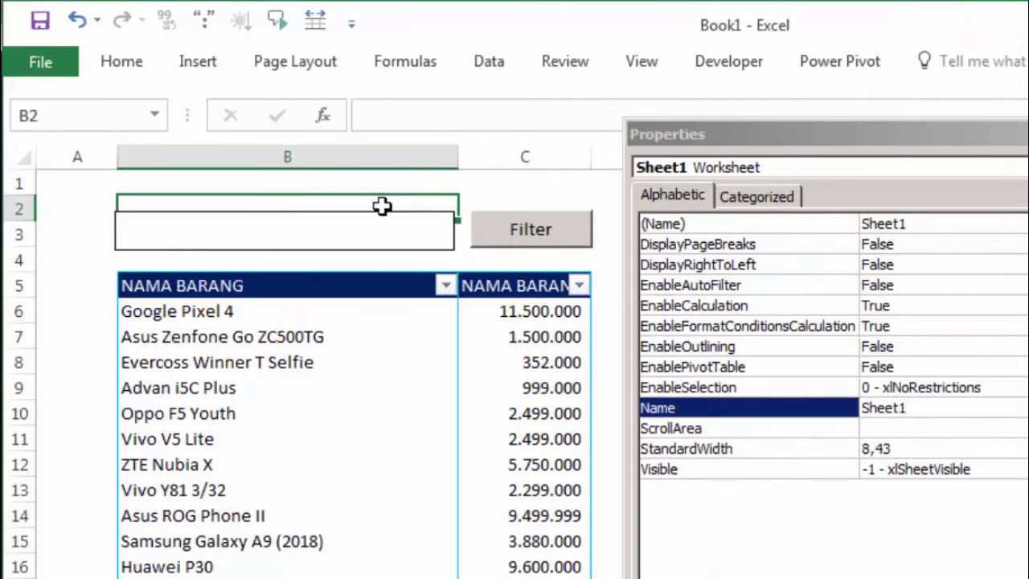
left_click(325, 246)
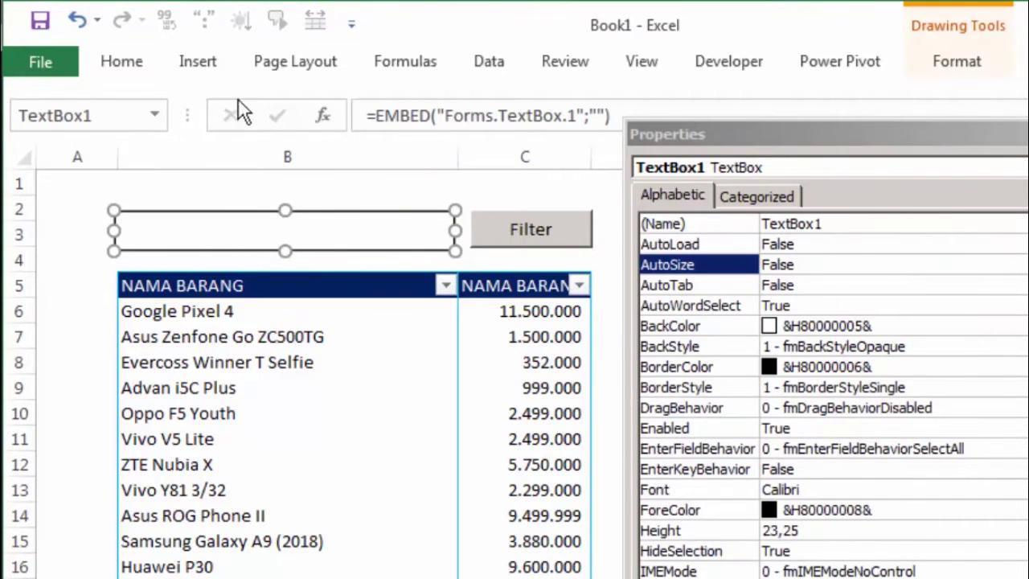
Browse the Insert > Illustrations shapes gallery, then dismiss it without adding a shape
left_click(216, 70)
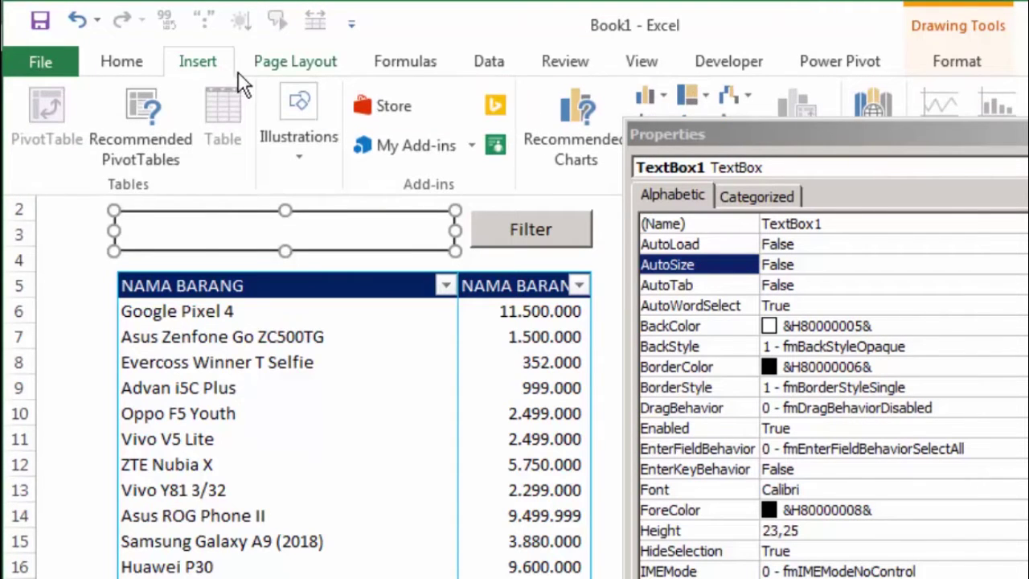
left_click(289, 146)
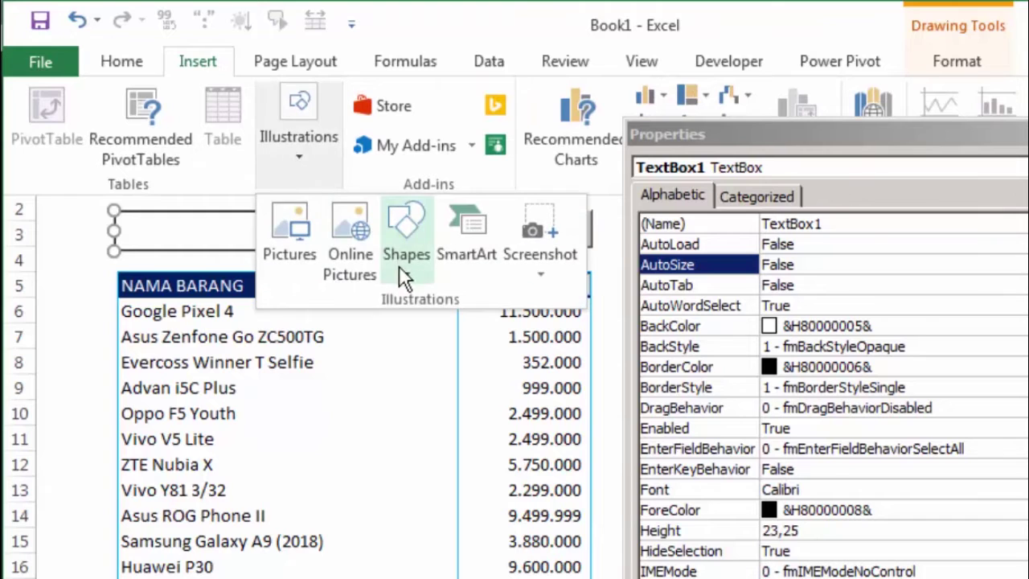
left_click(401, 273)
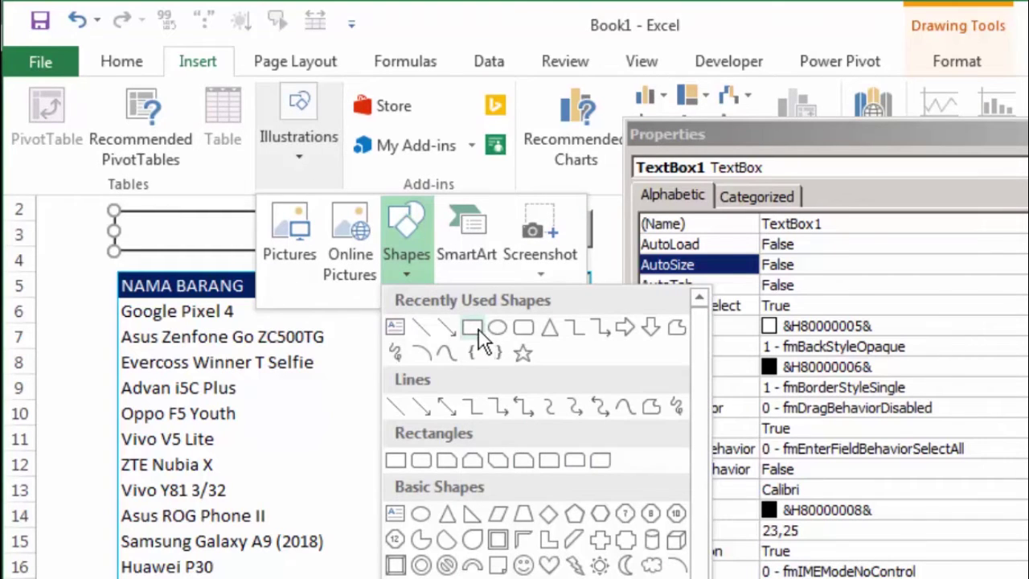
left_click(58, 256)
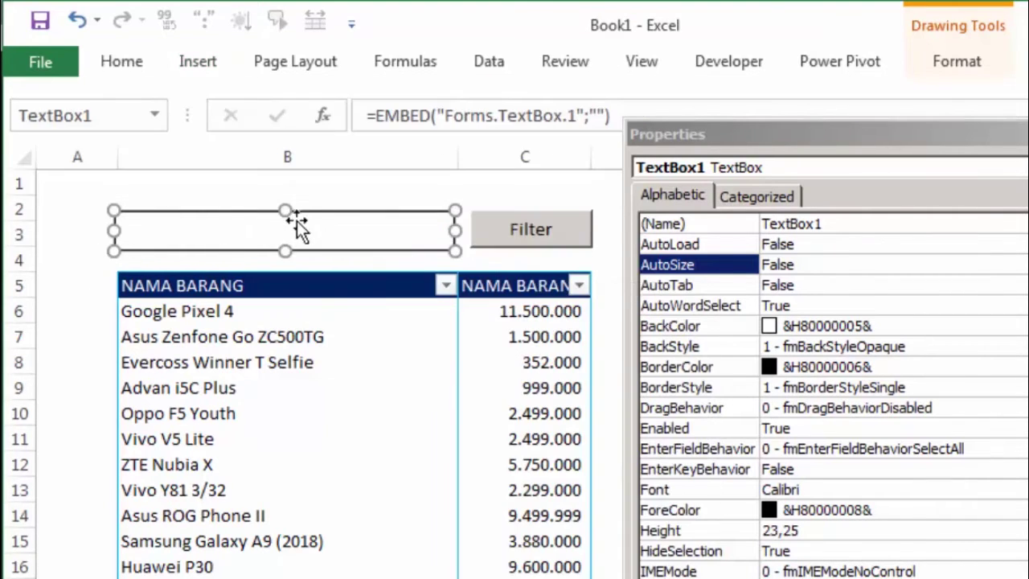
left_click(317, 193)
Shorten TextBox1 slightly to a height of 20,25
left_click(338, 243)
left_click_drag(286, 250, 290, 242)
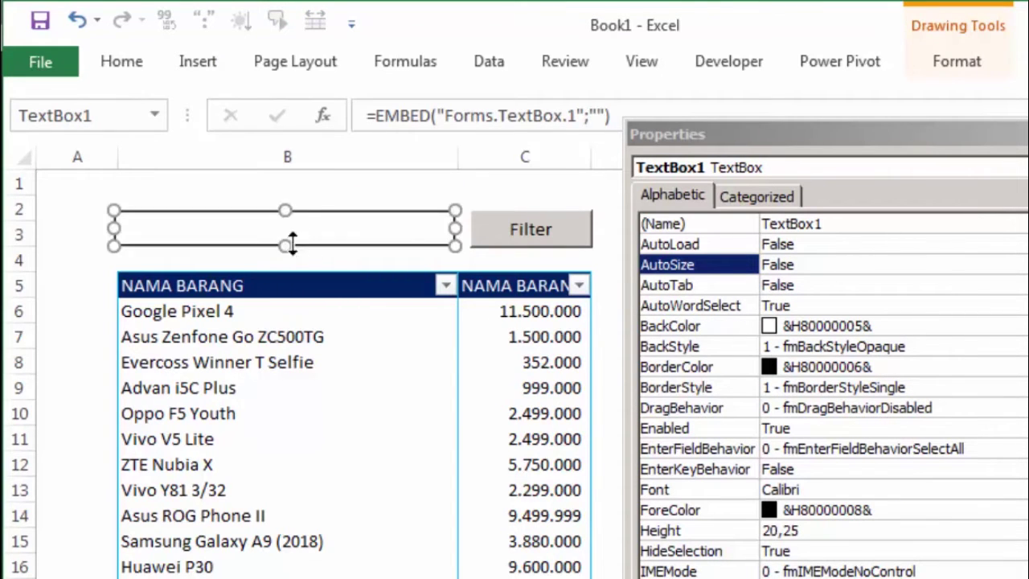
left_click(313, 193)
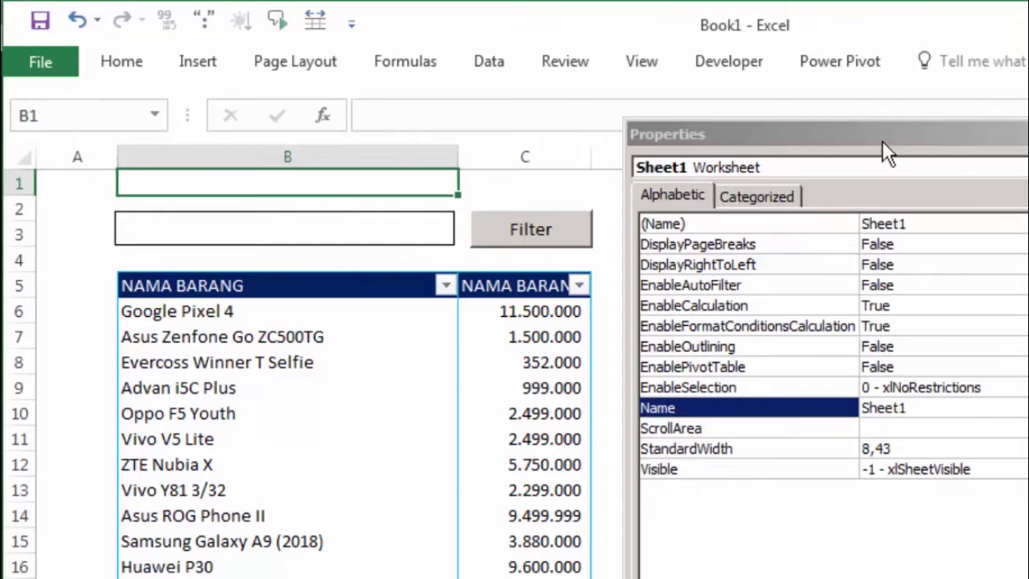
left_click_drag(882, 141, 890, 92)
Close the Properties panel, check the bordered TextBox1, and switch off Design Mode
left_click(1028, 88)
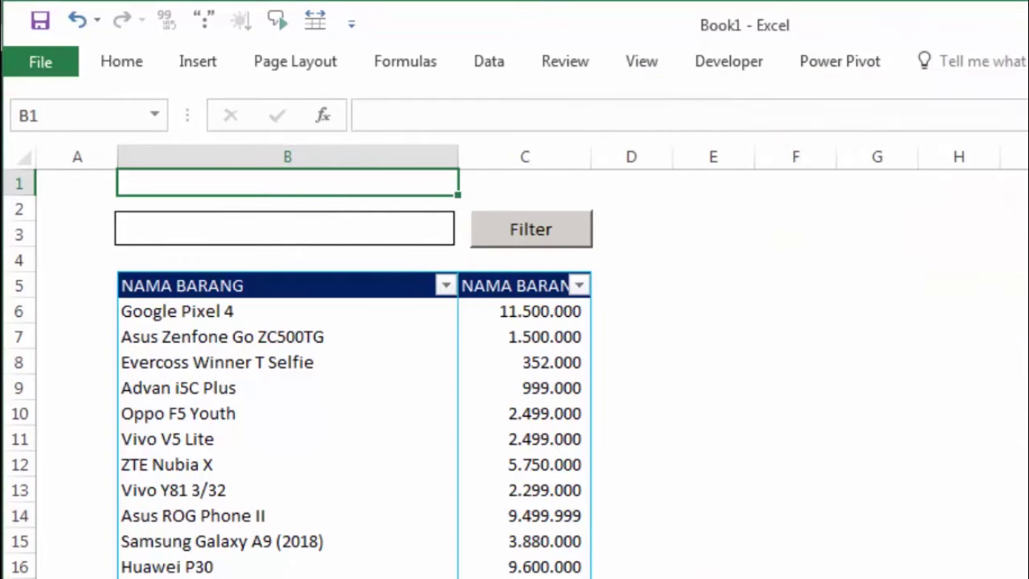
left_click(828, 315)
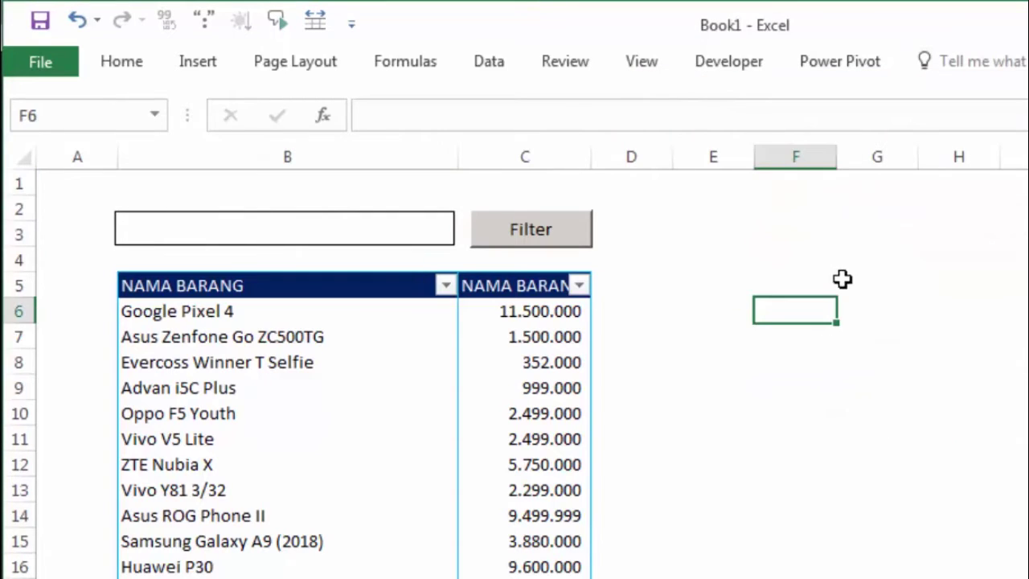
left_click(267, 224)
left_click(693, 252)
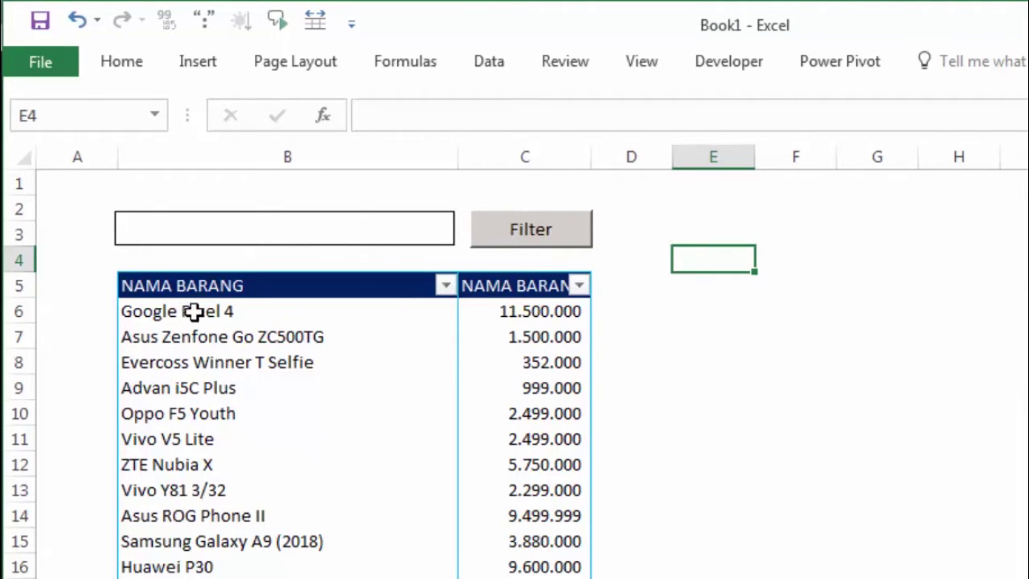
left_click(331, 234)
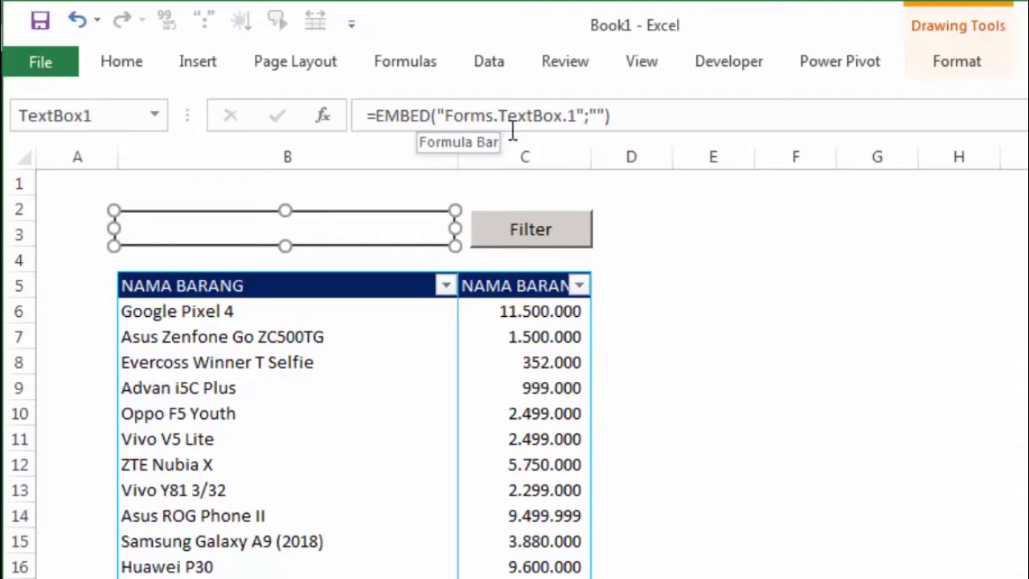
left_click(729, 250)
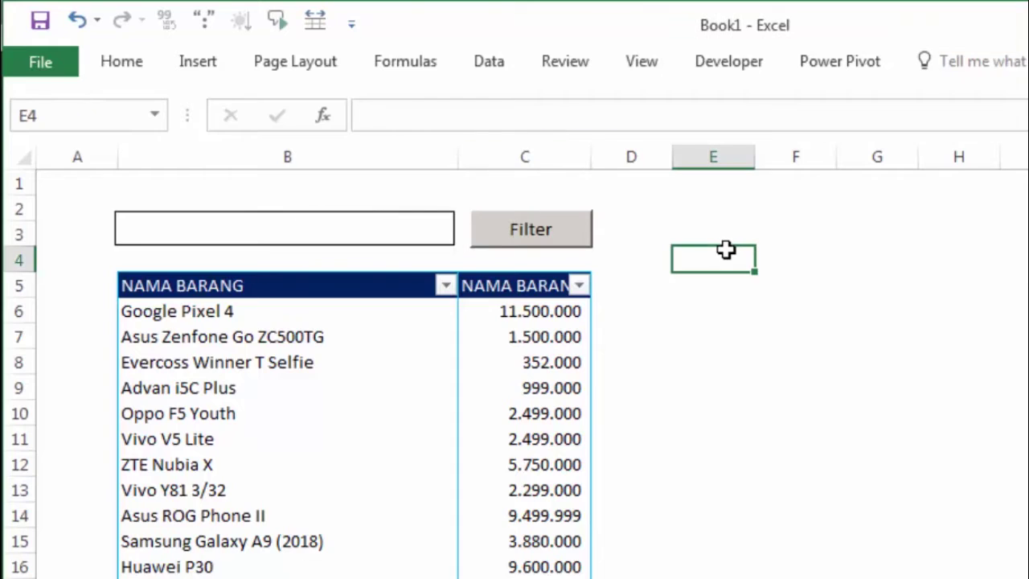
left_click(349, 228)
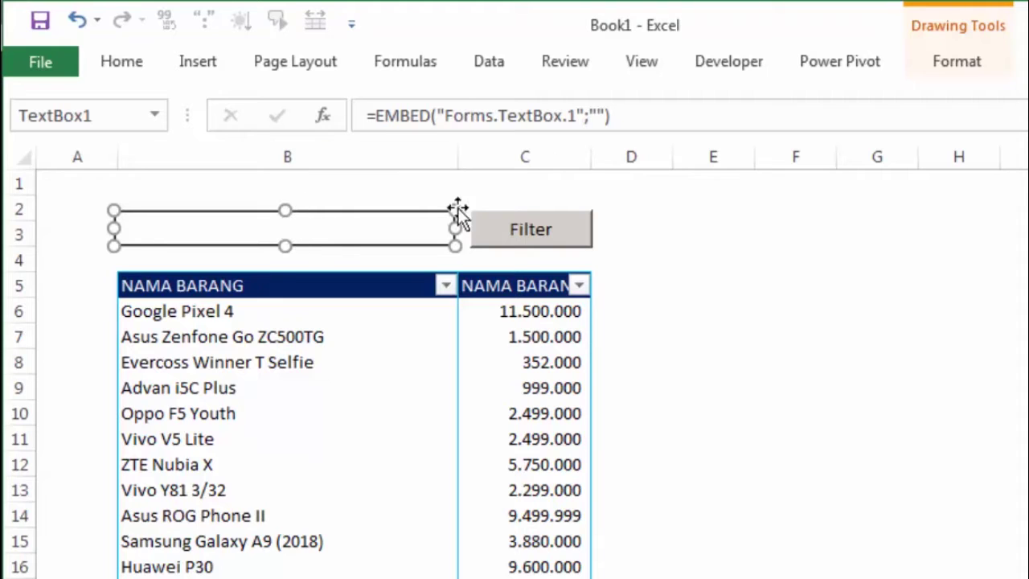
left_click(728, 74)
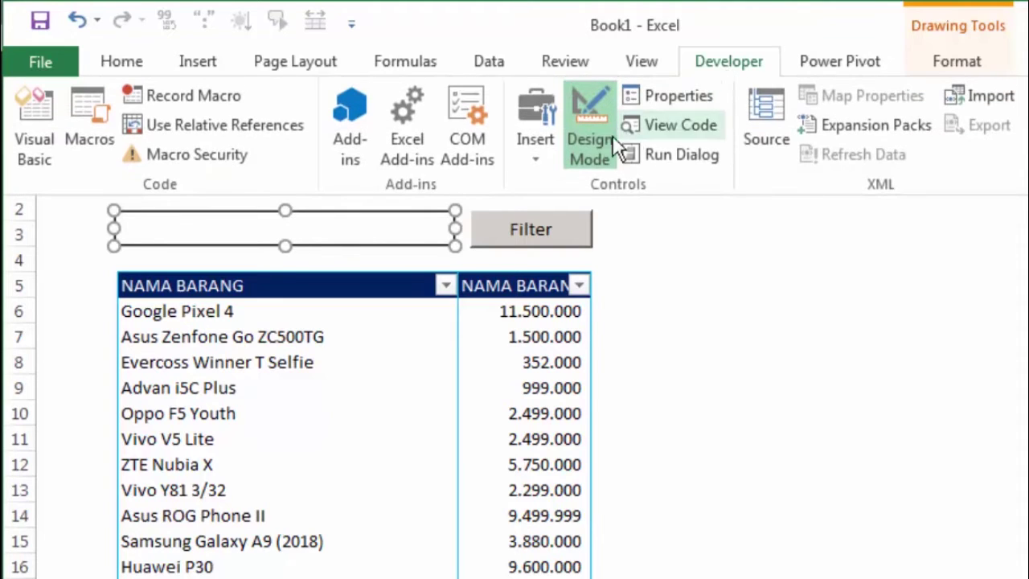
left_click(587, 147)
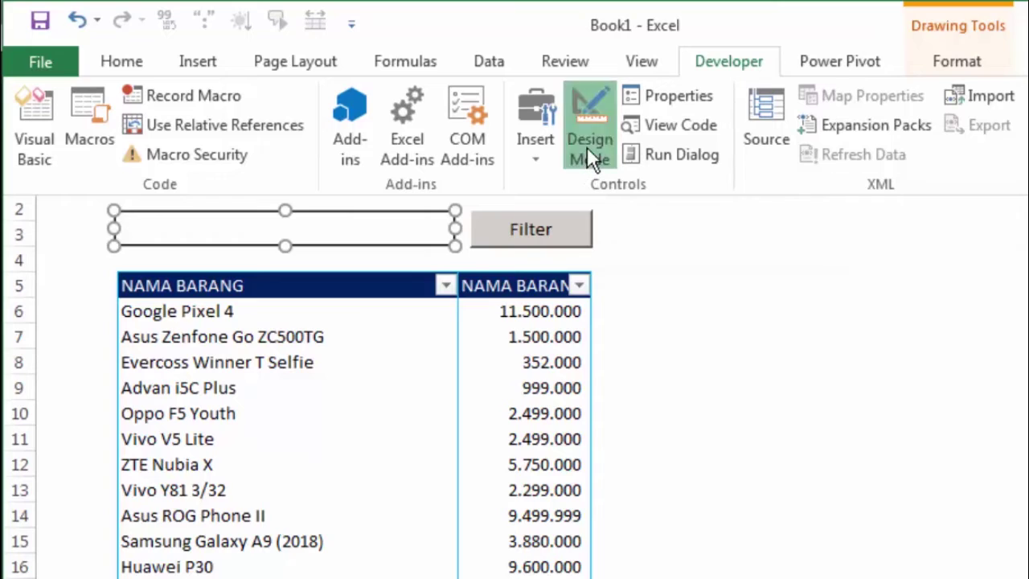
left_click(373, 230)
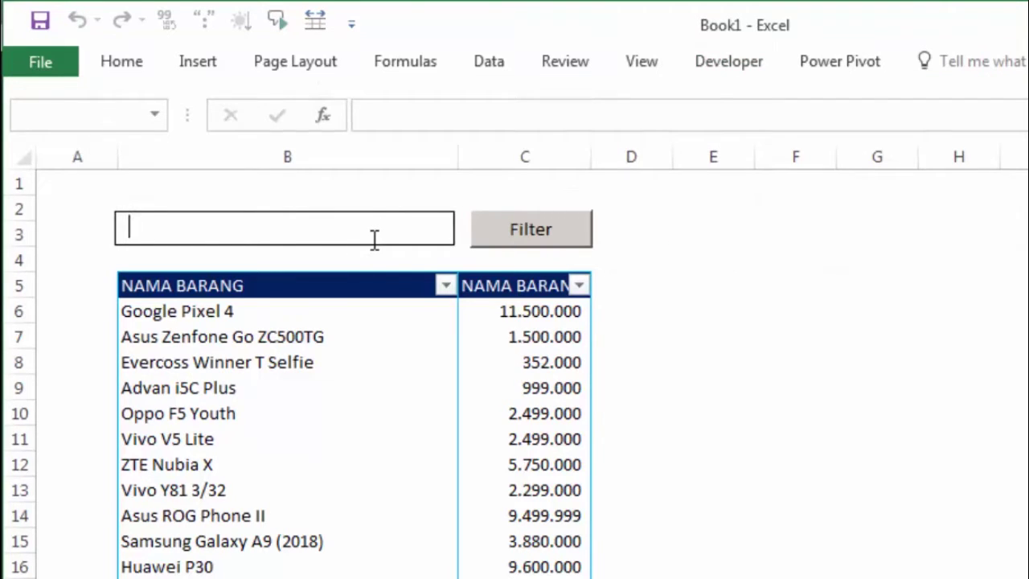
type("oppo")
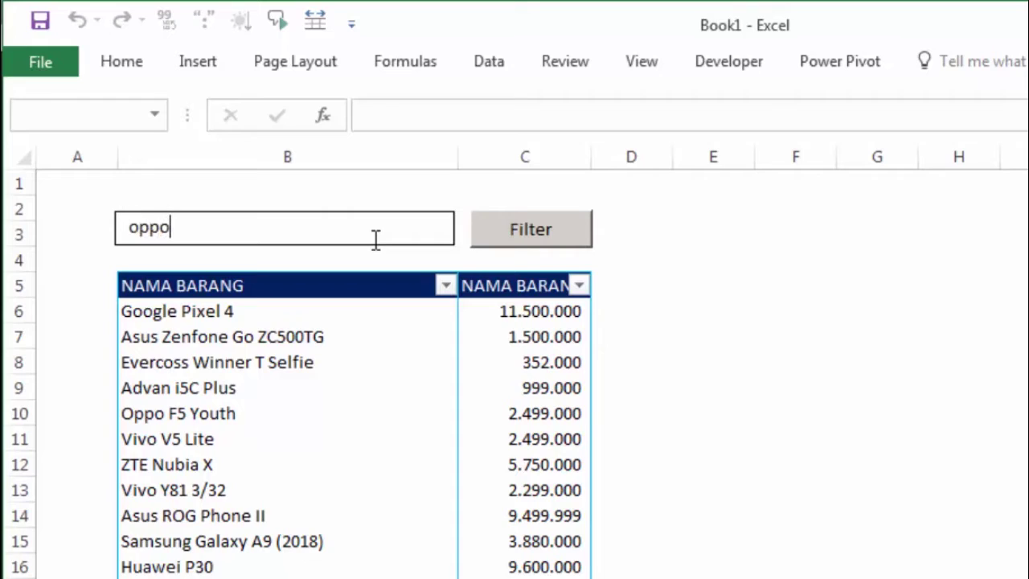
left_click(499, 237)
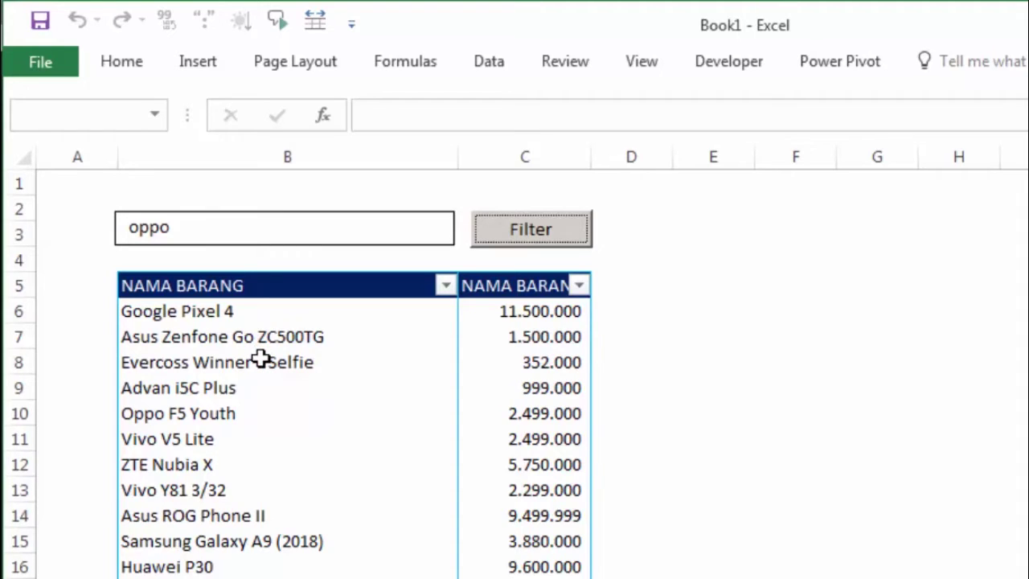
double_click(193, 227)
key("BackSpace")
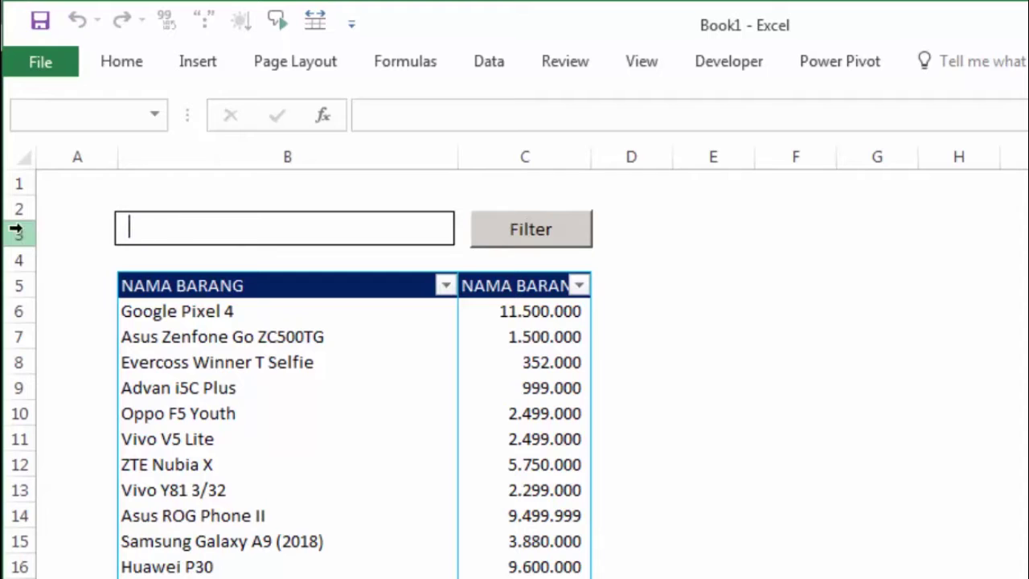
left_click(674, 312)
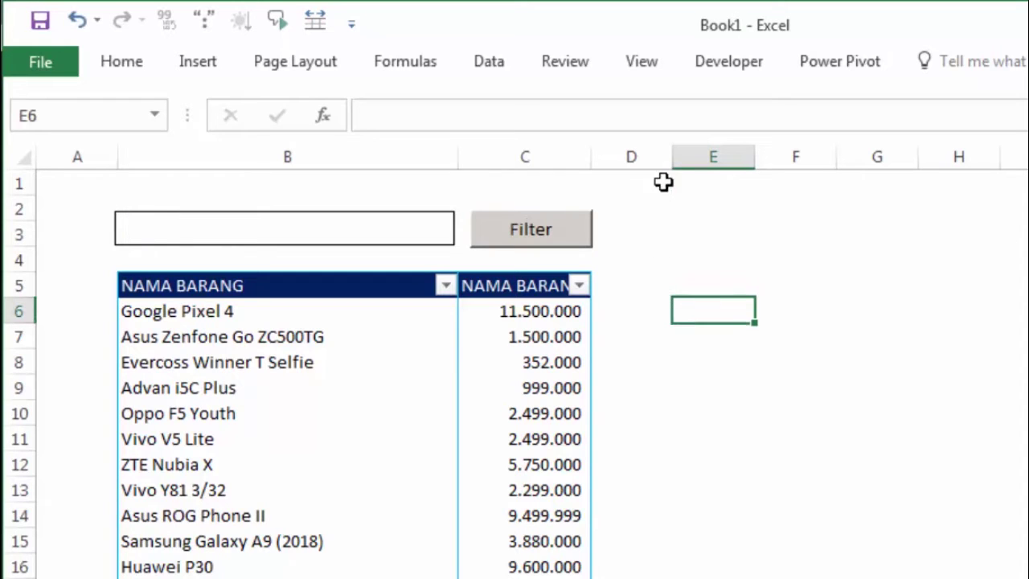
left_click(718, 64)
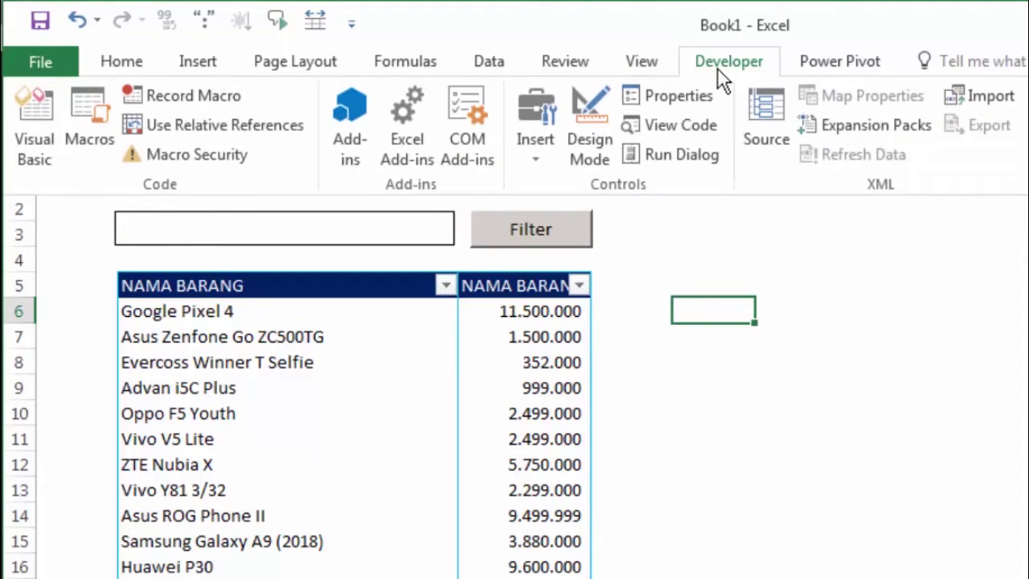
Open the VBA editor with View Code and insert a new Module1
left_click(680, 125)
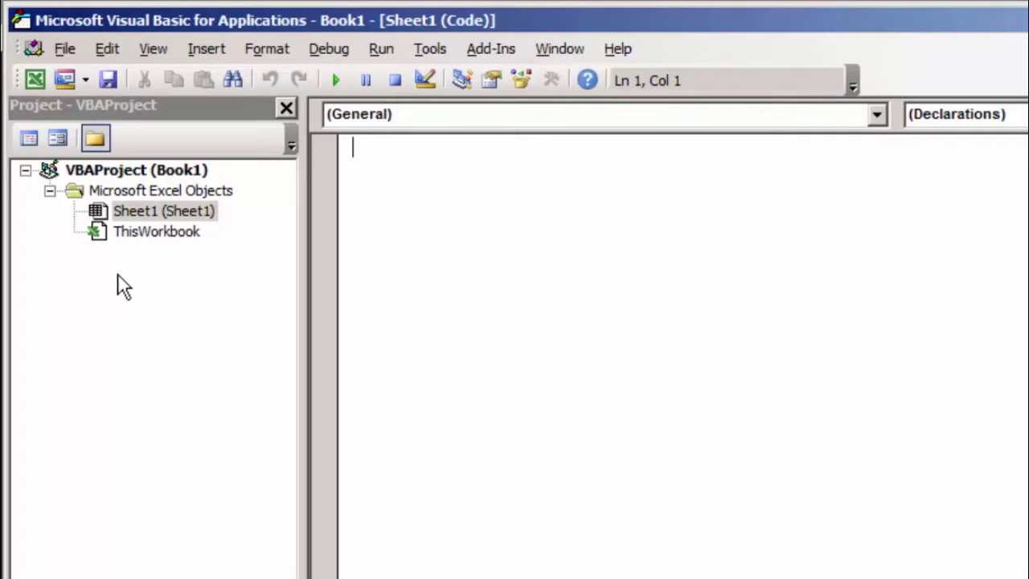
left_click(204, 58)
left_click(218, 131)
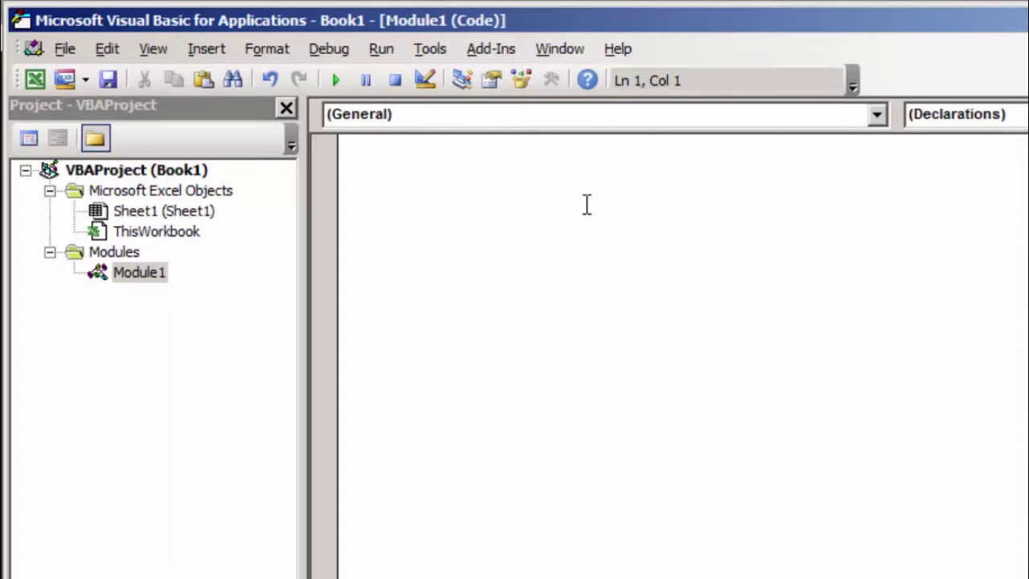
Create an empty Sub Filter() procedure in Module1
type("S")
type("ub Fil")
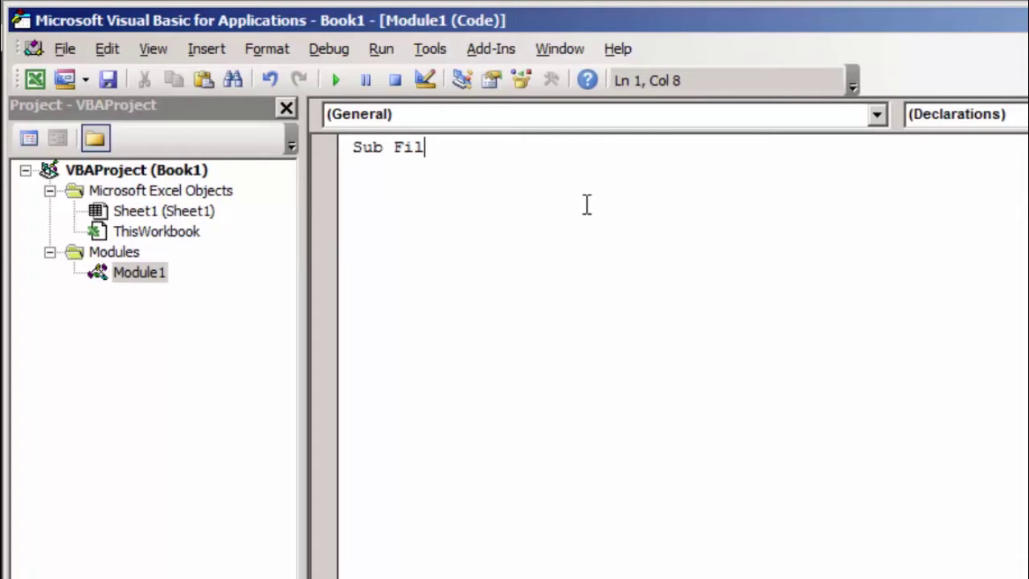
type("ter")
key("Return")
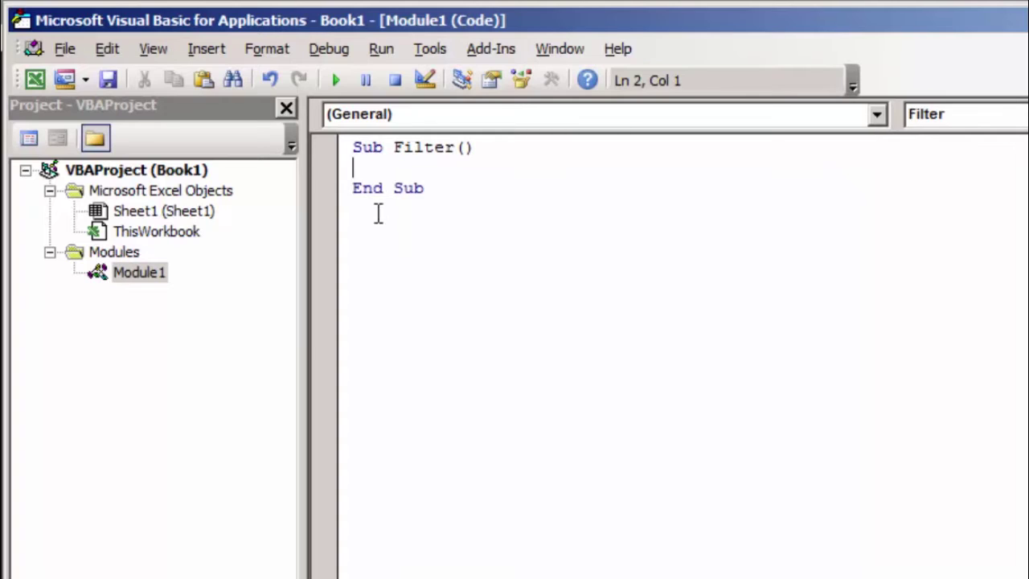
left_click(372, 149)
left_click(372, 188)
left_click(388, 168)
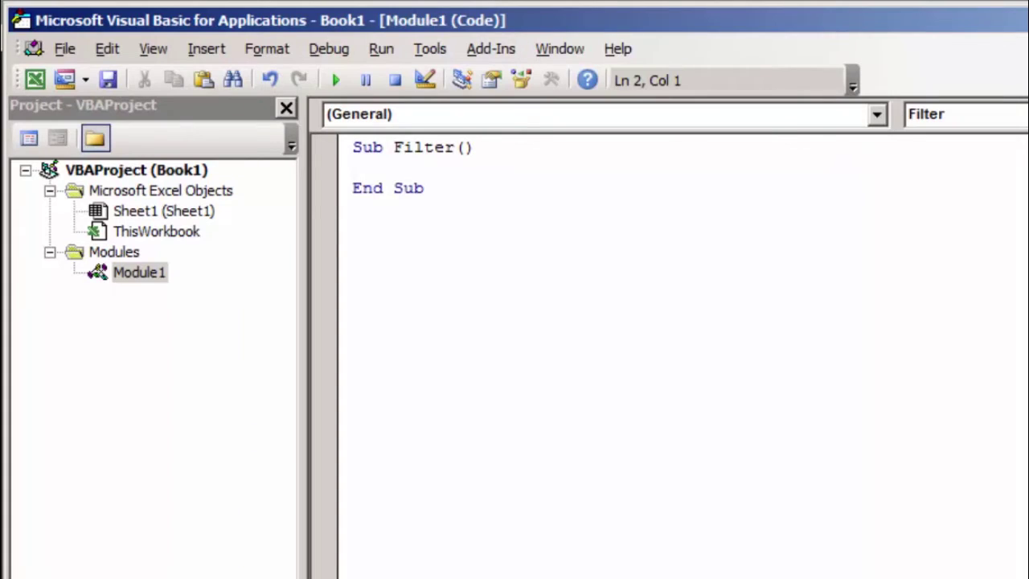
Declare X and Y as Integer inside the Filter procedure
type("di")
type("m X ")
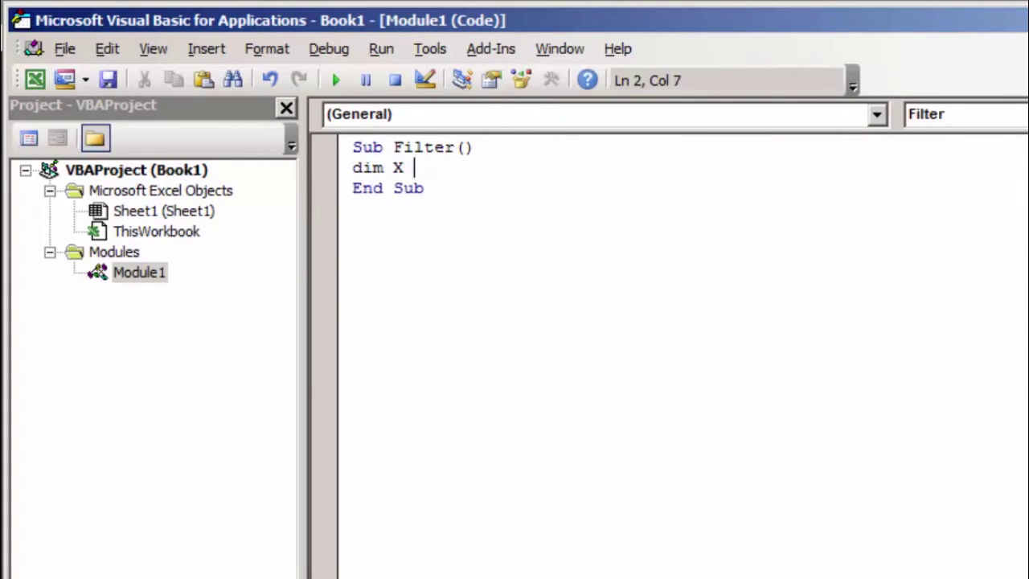
type("as")
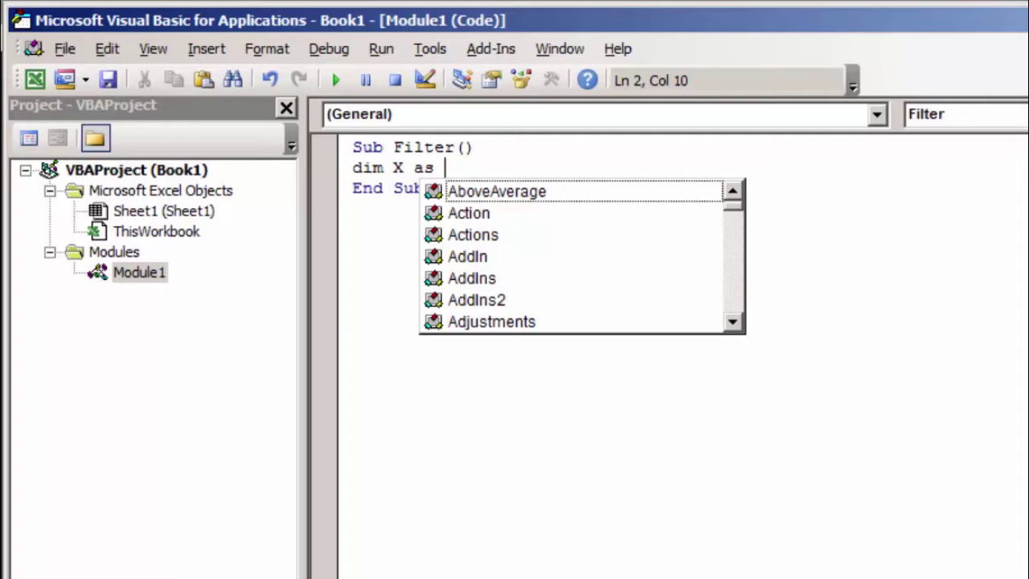
type("in")
key("Tab")
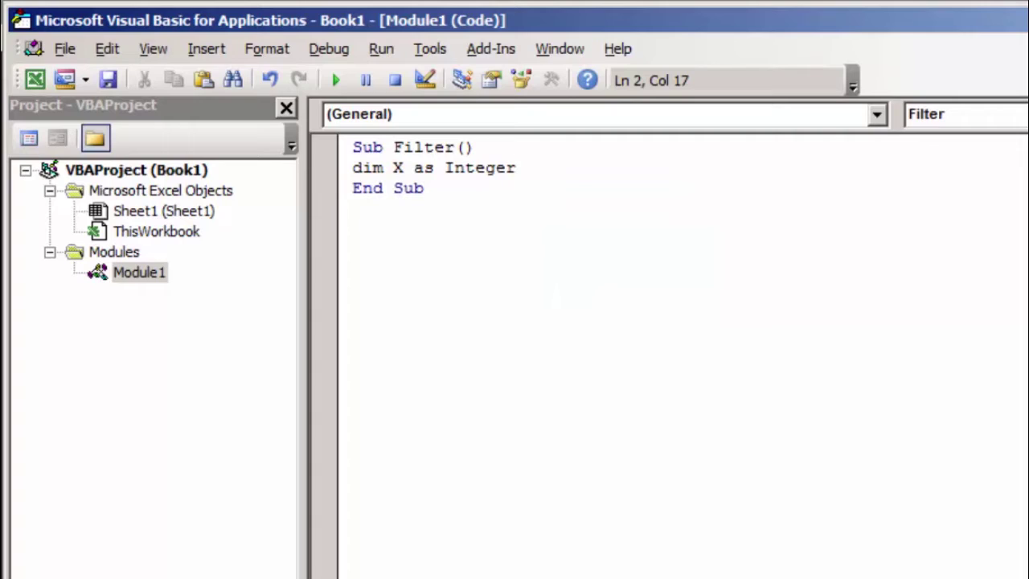
type(", ")
type("Y")
type(" as ")
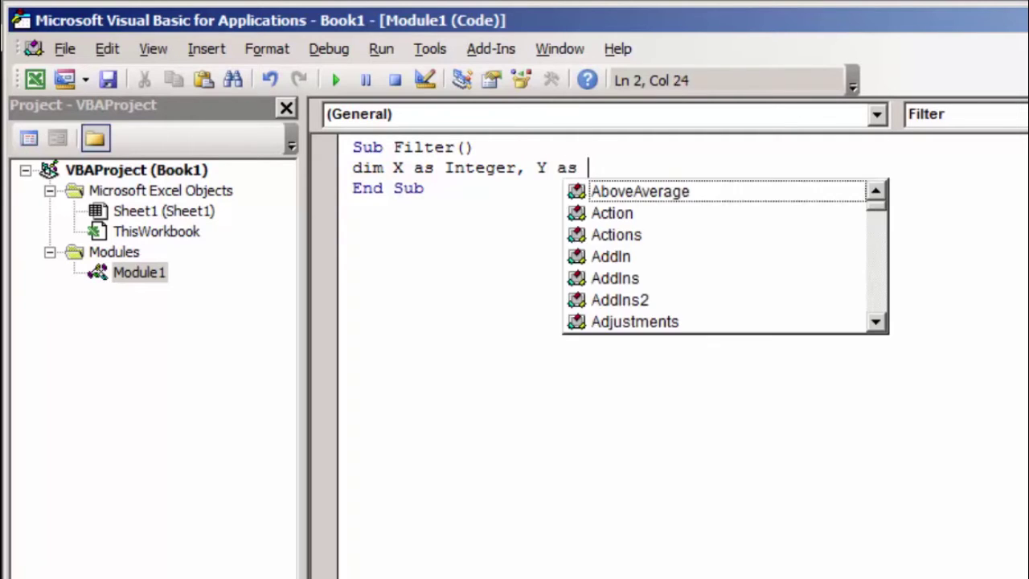
type("in")
key("Tab")
key("Return")
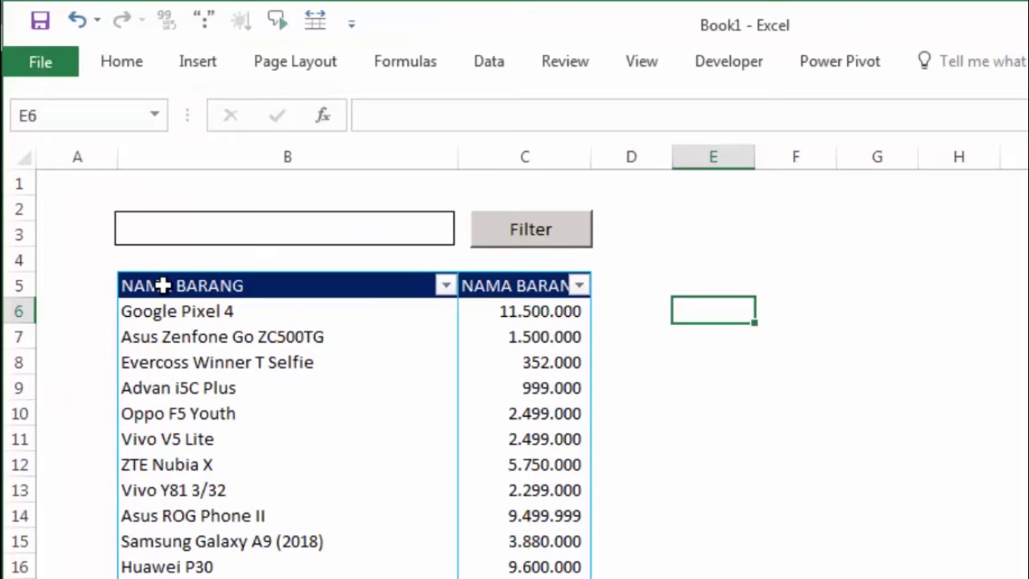
Check header cell B5, then begin a range("B5") statement on the next line
left_click(144, 286)
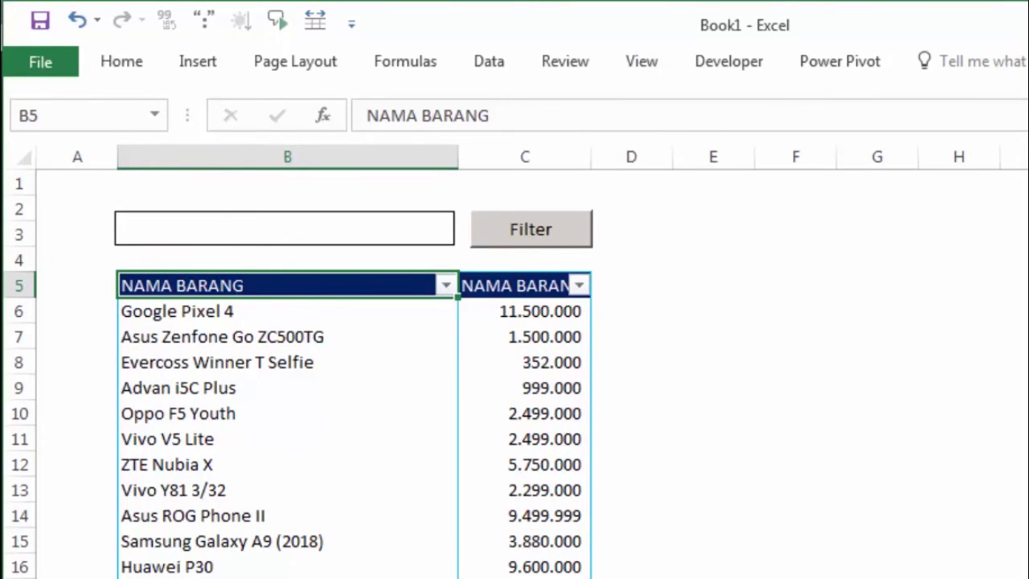
key("alt+F11")
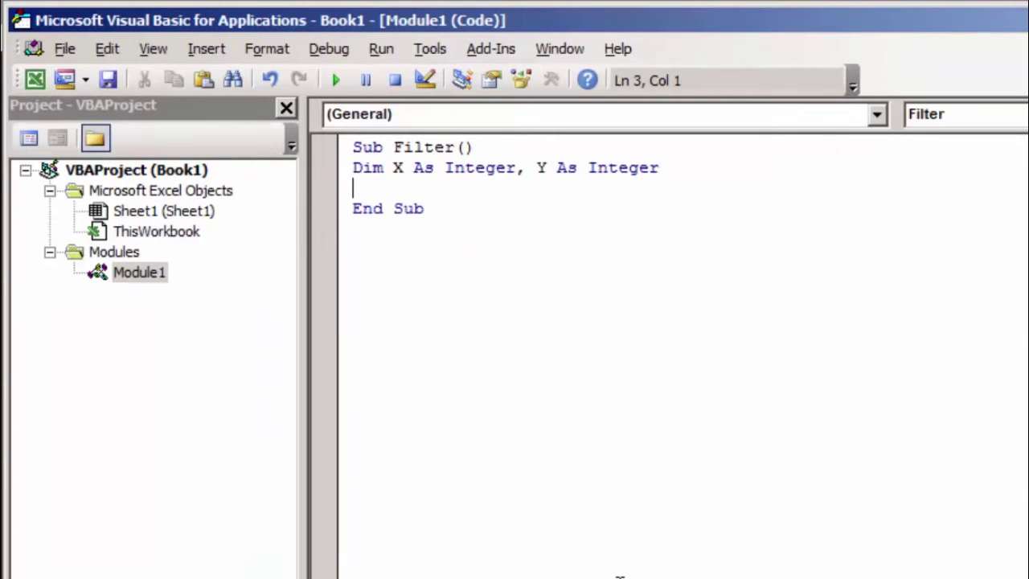
type("range")
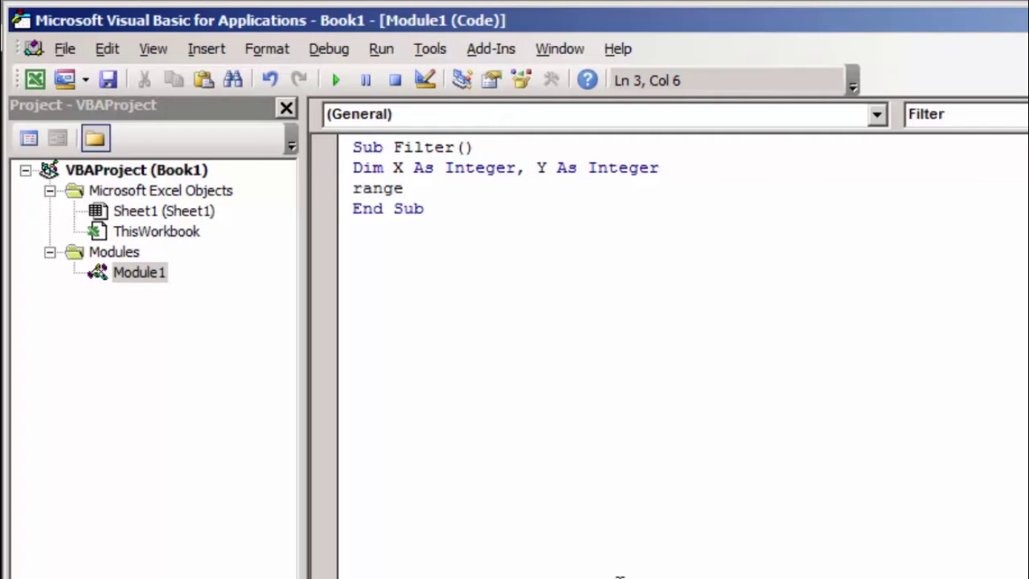
type("(\"")
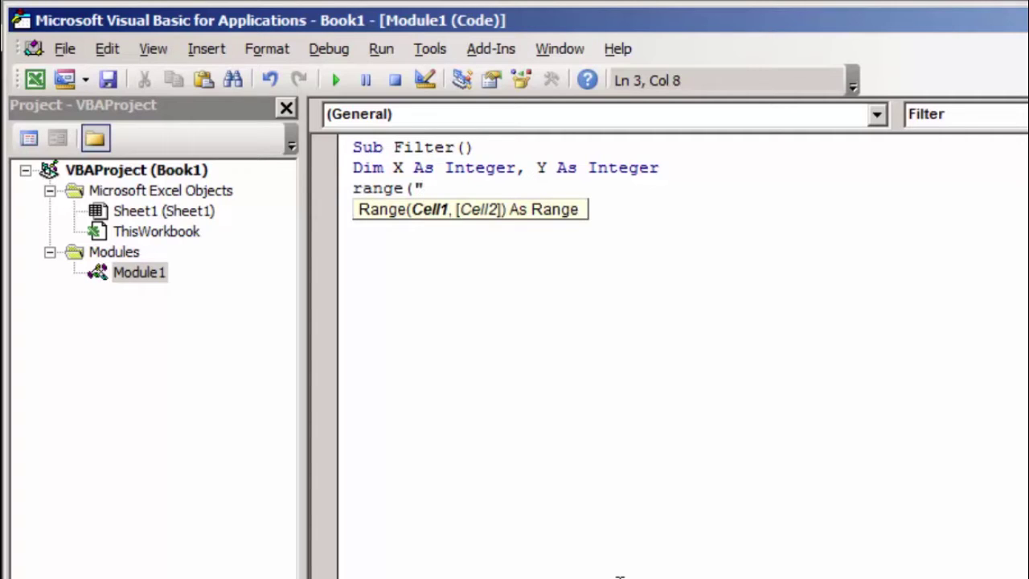
type("B")
type("5\")")
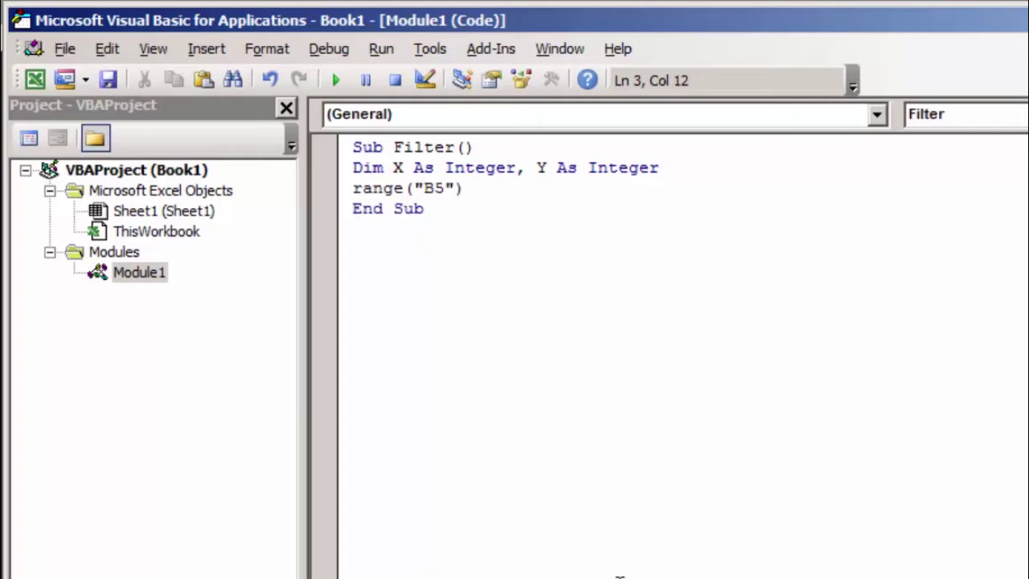
type(".au")
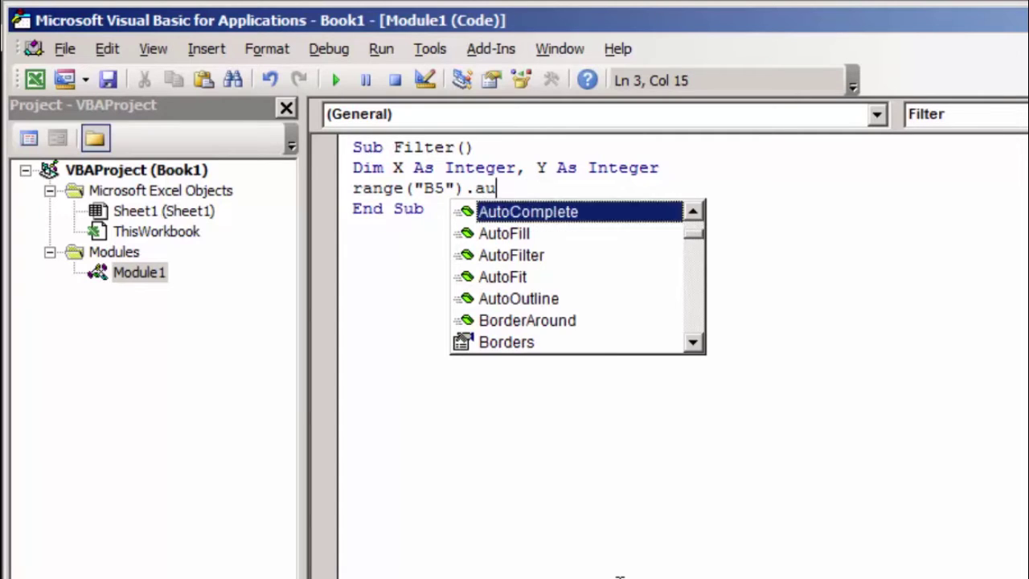
type("fo")
Complete the line as Range("B5").AutoFilter, then start the next line with x= and return to Excel
key("Down")
key("Down")
key("Tab")
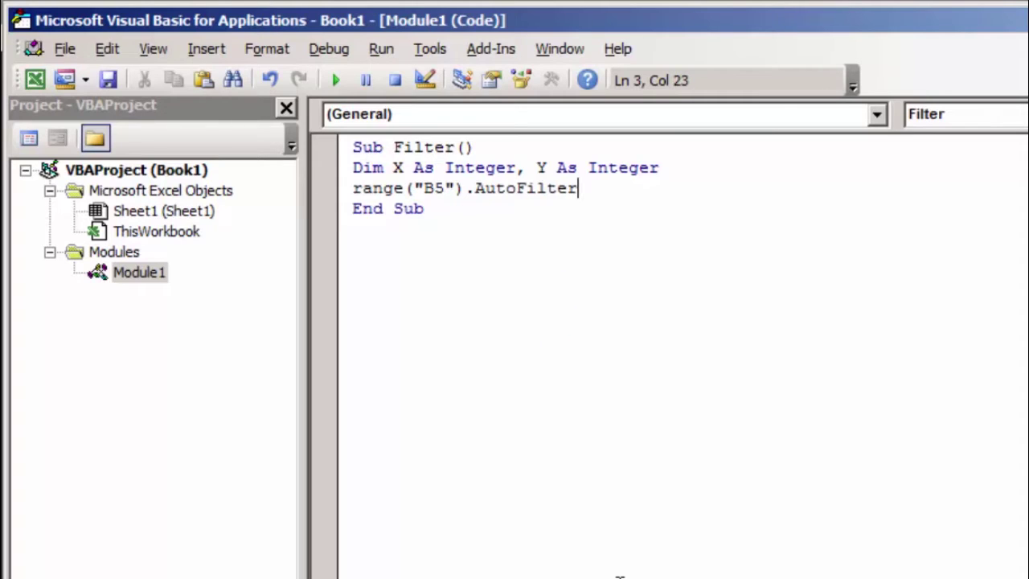
key("Return")
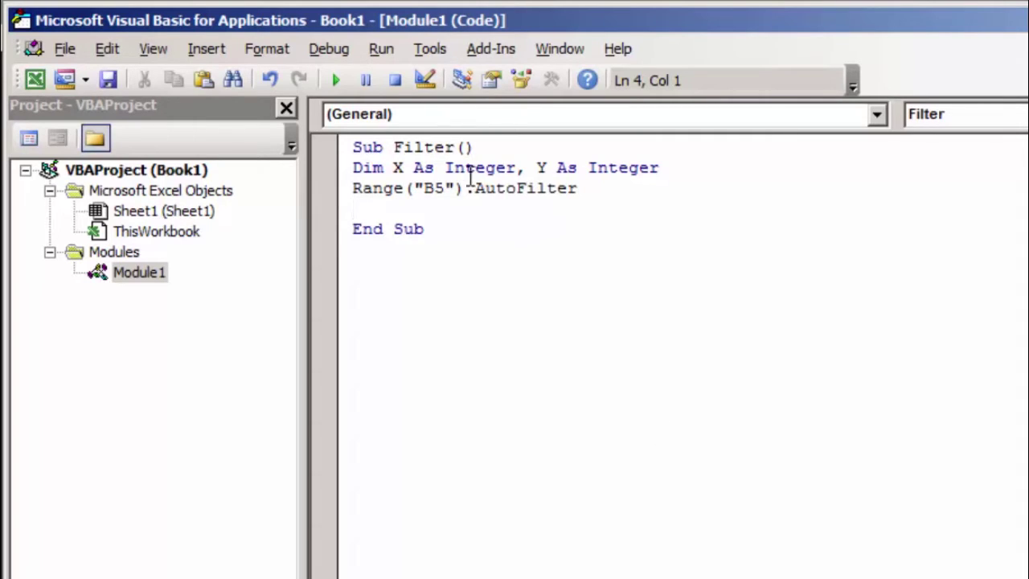
type("x")
type("=")
key("alt+F11")
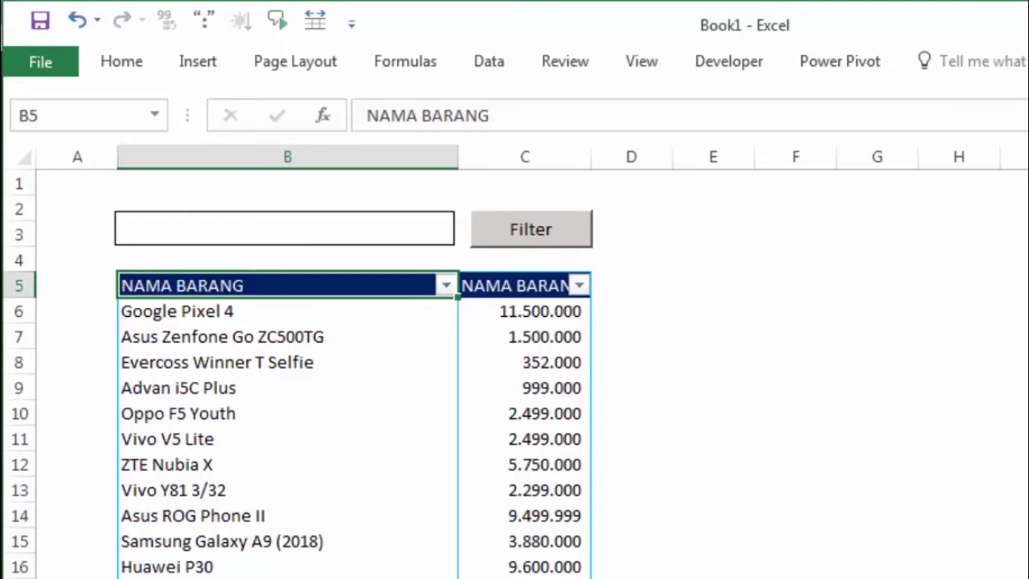
Finish line 4 as X = Sheets("Sheet1").TextBox.Text, then go back to the worksheet
key("alt+F11")
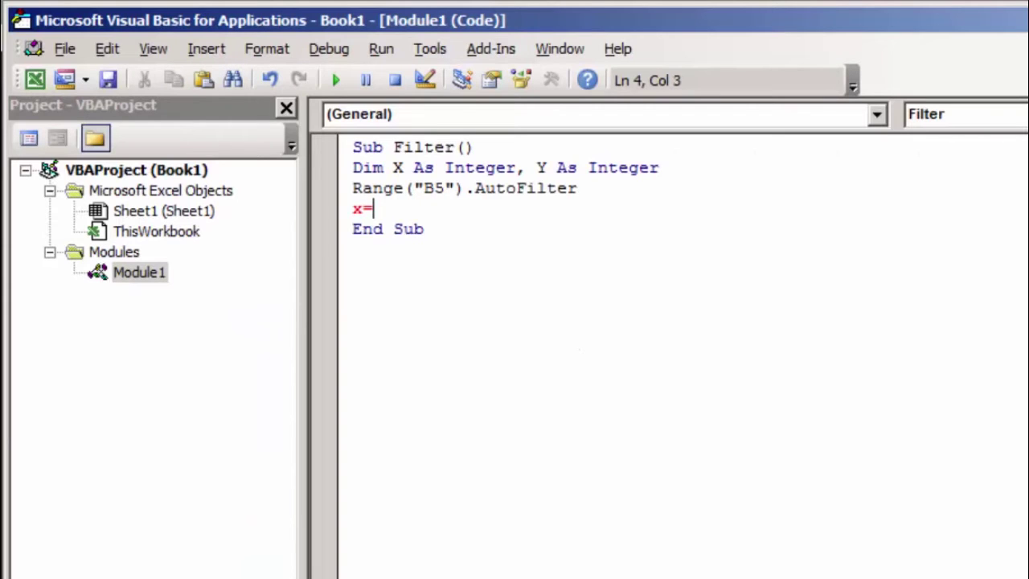
type("sh")
type("eets")
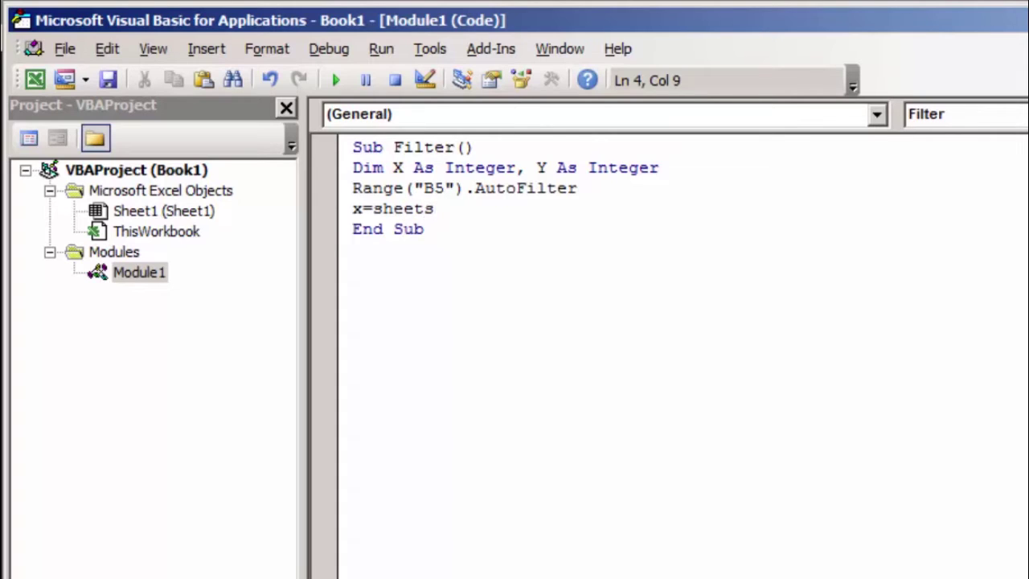
type("(\"")
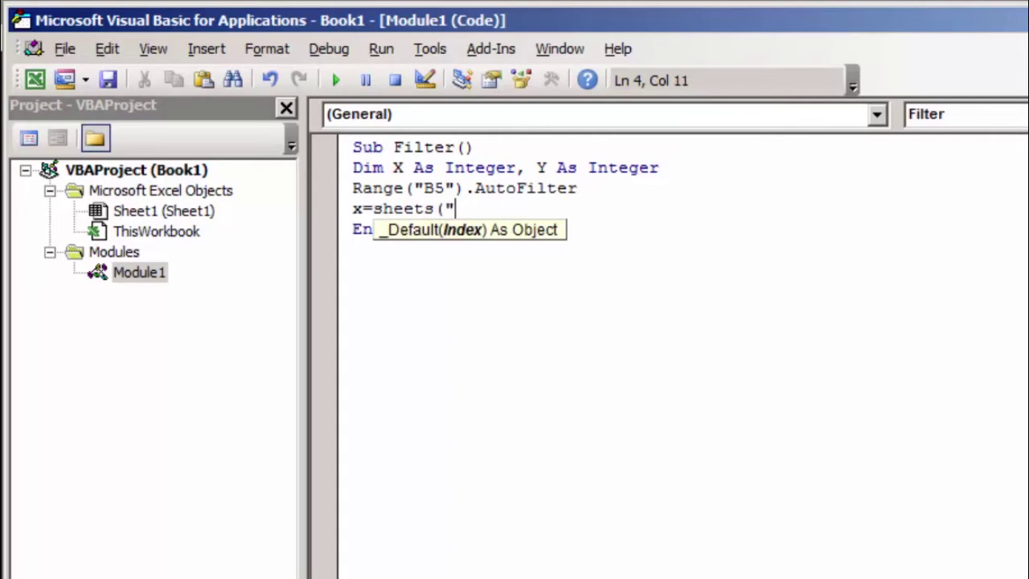
type("Sheet")
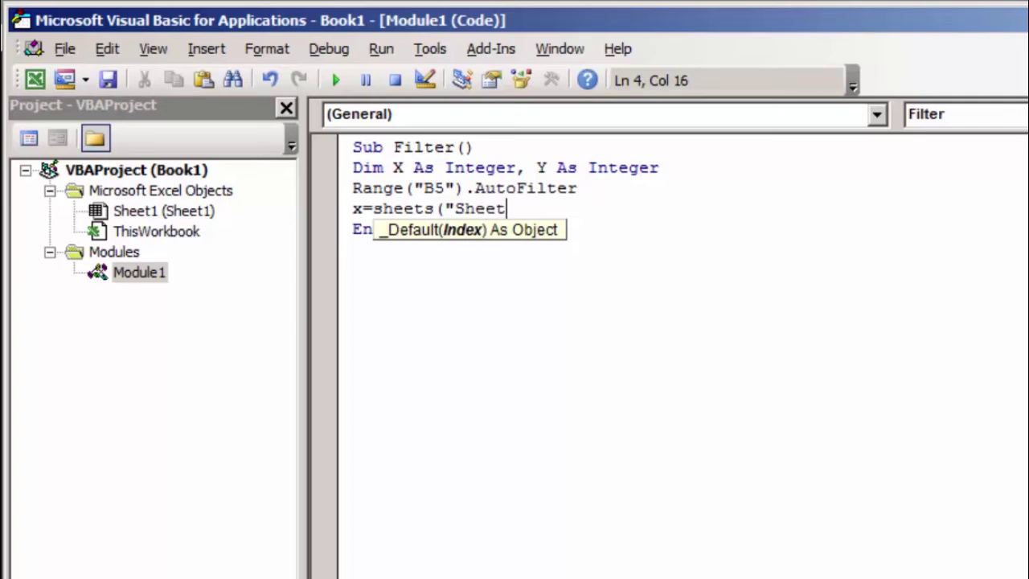
type("1\")")
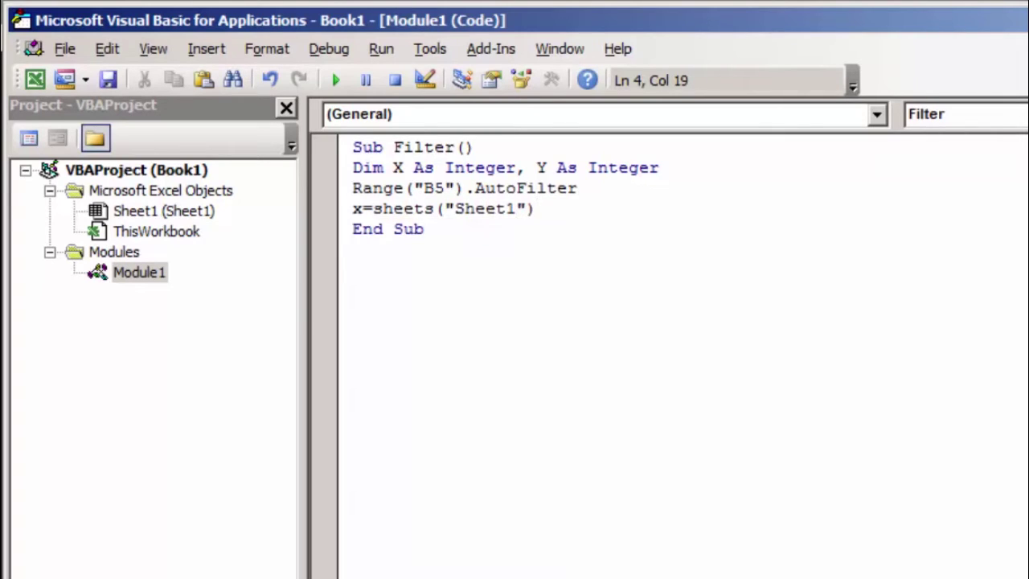
type(".text")
type("box.t")
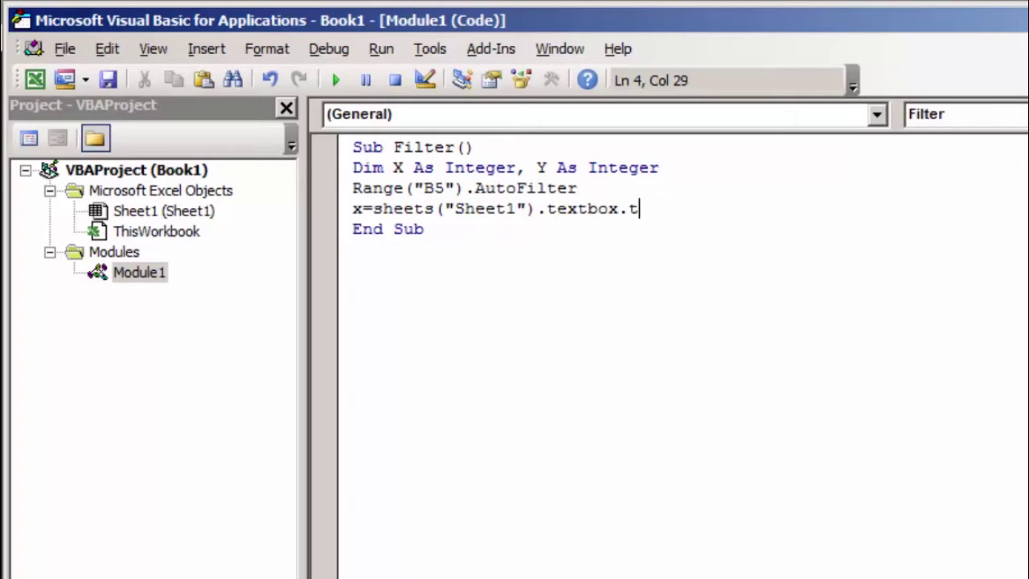
type("ext")
key("Return")
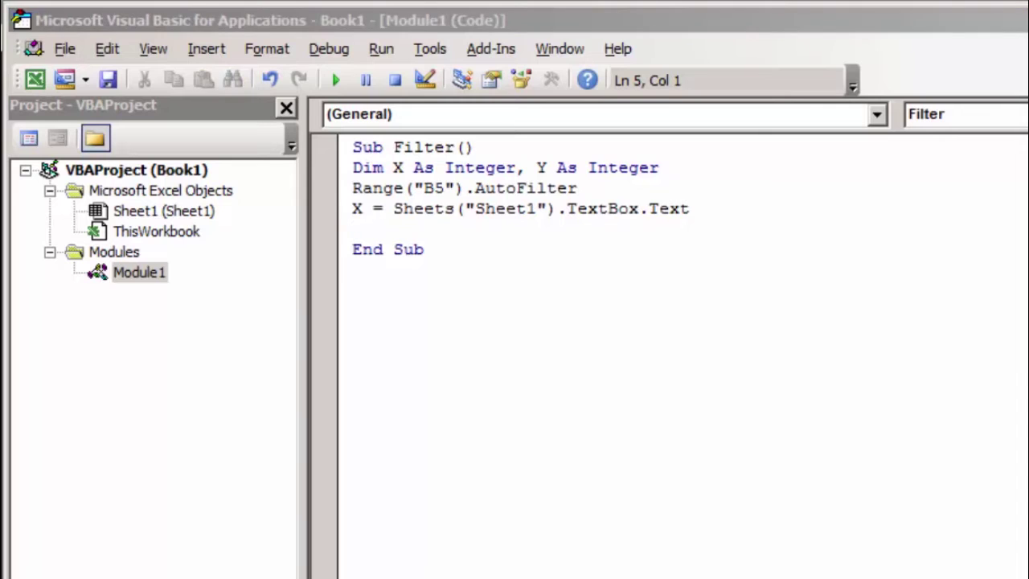
key("alt+F11")
Turn on Design Mode and select the text box to confirm it is named TextBox1
left_click(299, 238)
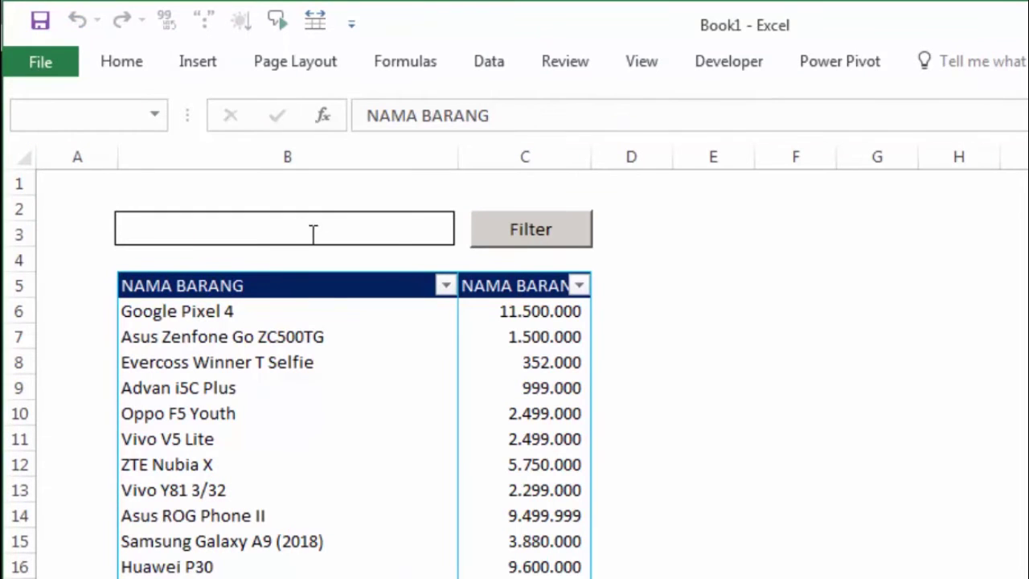
left_click(710, 57)
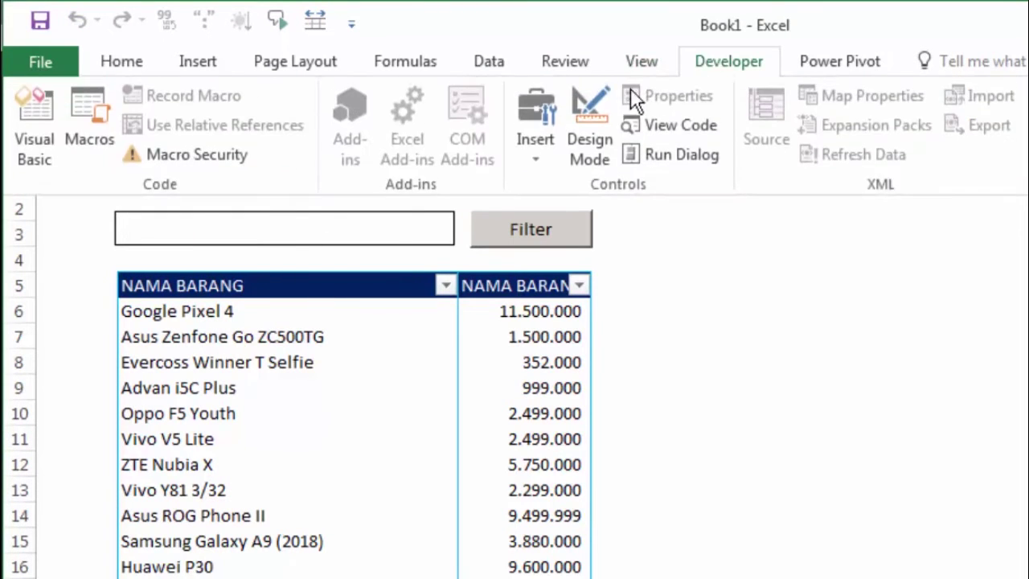
left_click(595, 126)
left_click(366, 239)
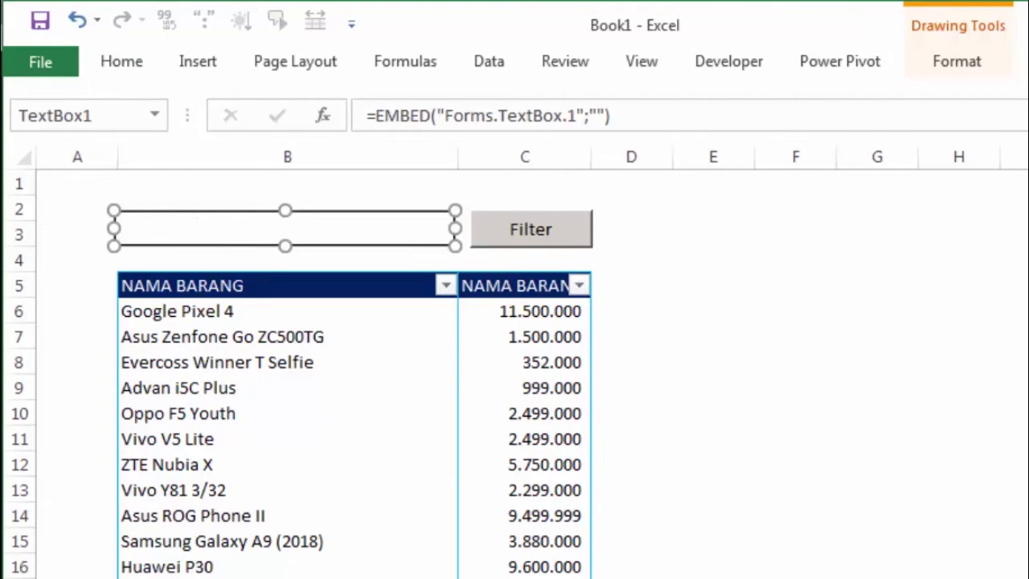
key("alt+F11")
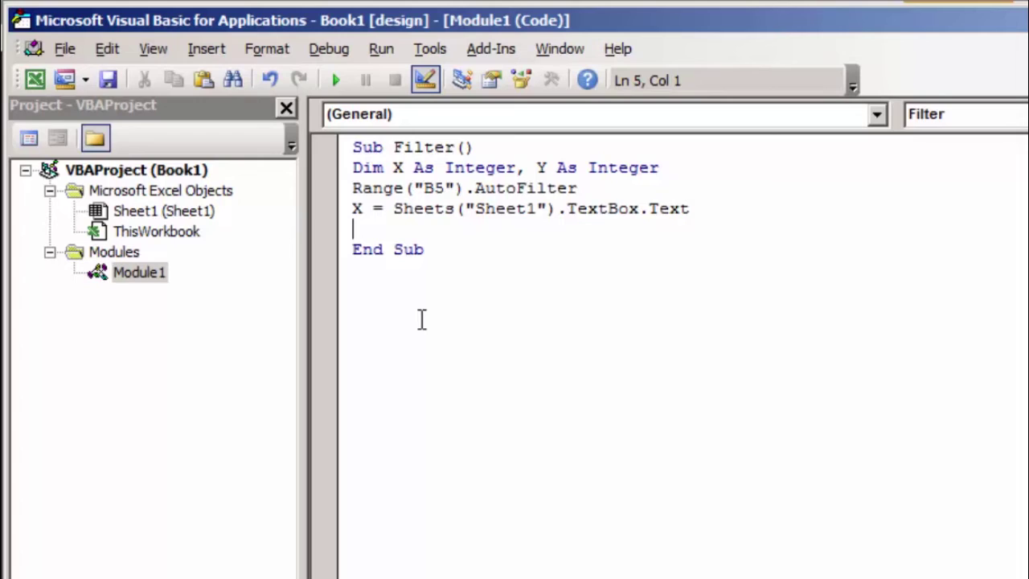
Start line 5 as Y=activesheet.range("B" & and remove the duplicate ampersand
type("Y=")
type("ac")
type("tiv")
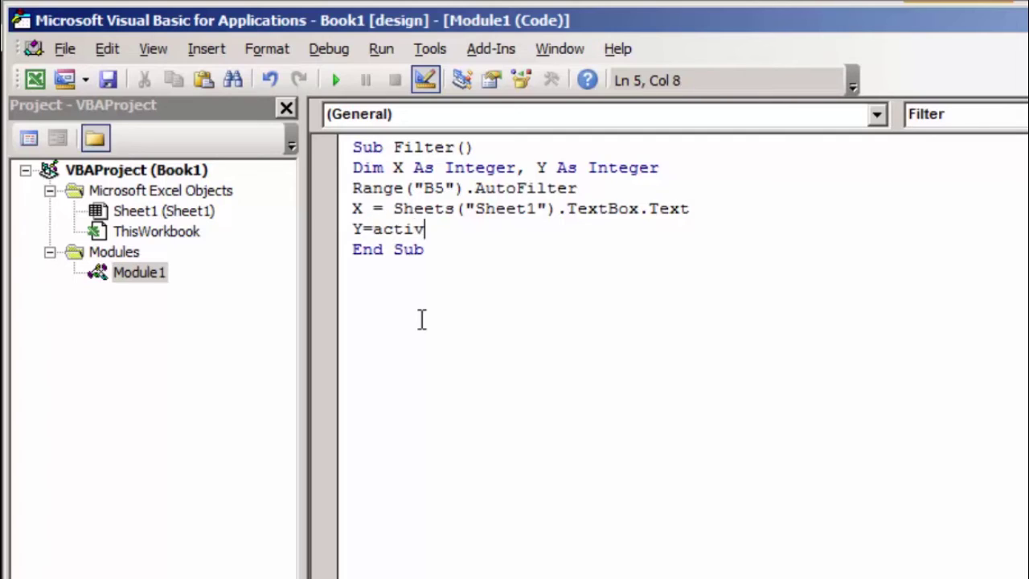
type("esheet")
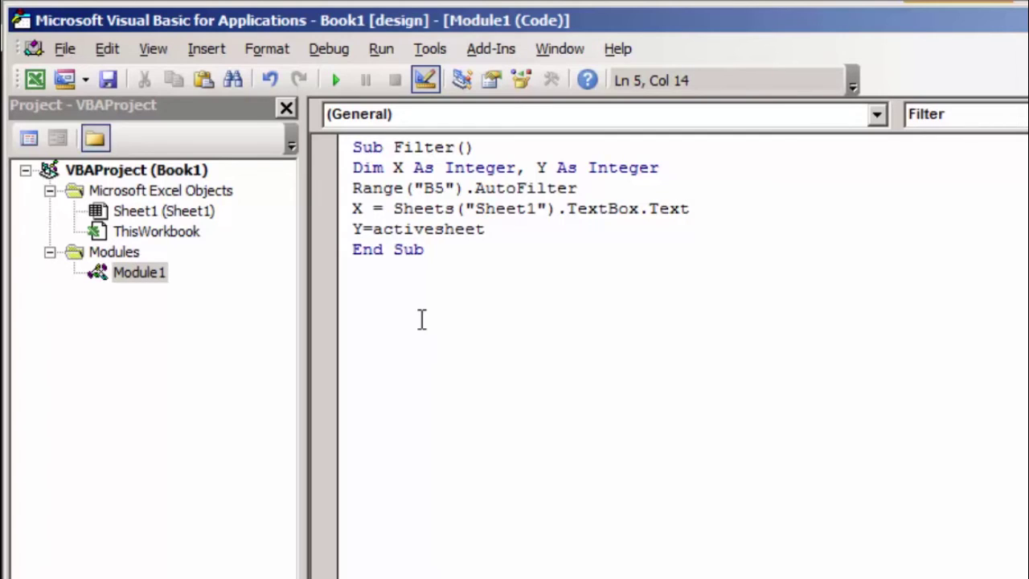
type(".")
type("range")
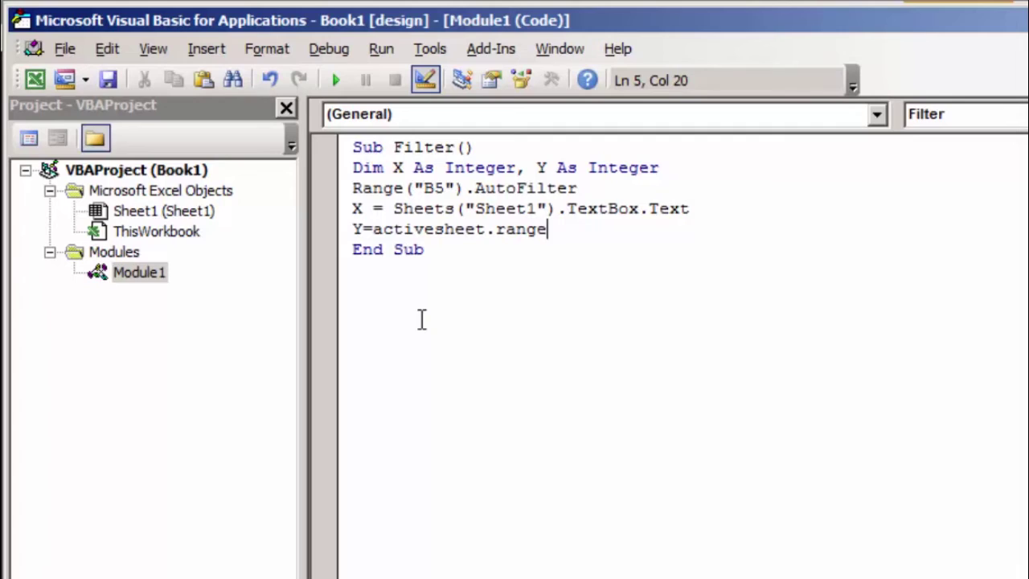
type("(")
type("\"")
type("B\"")
type("&&")
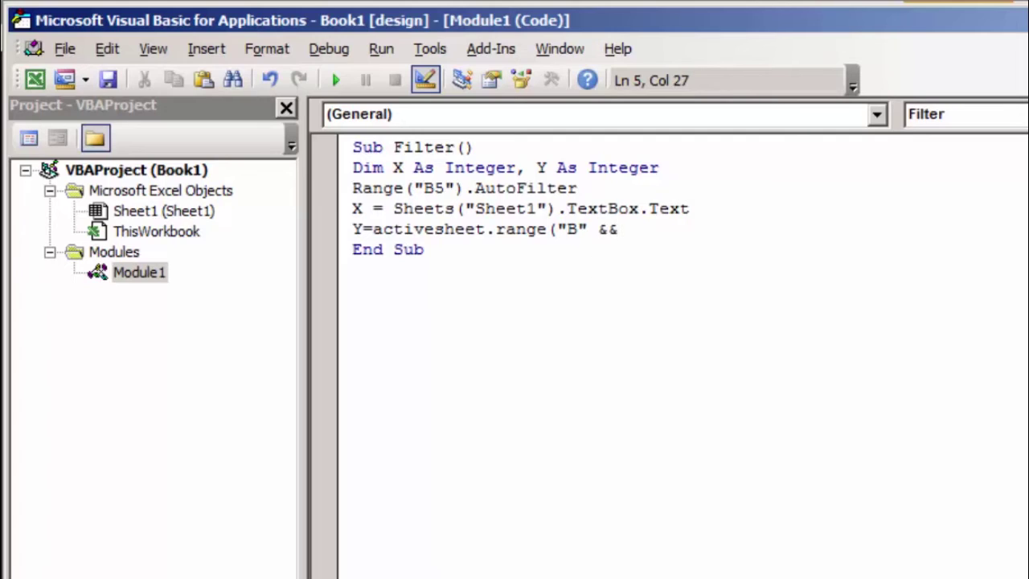
key("BackSpace")
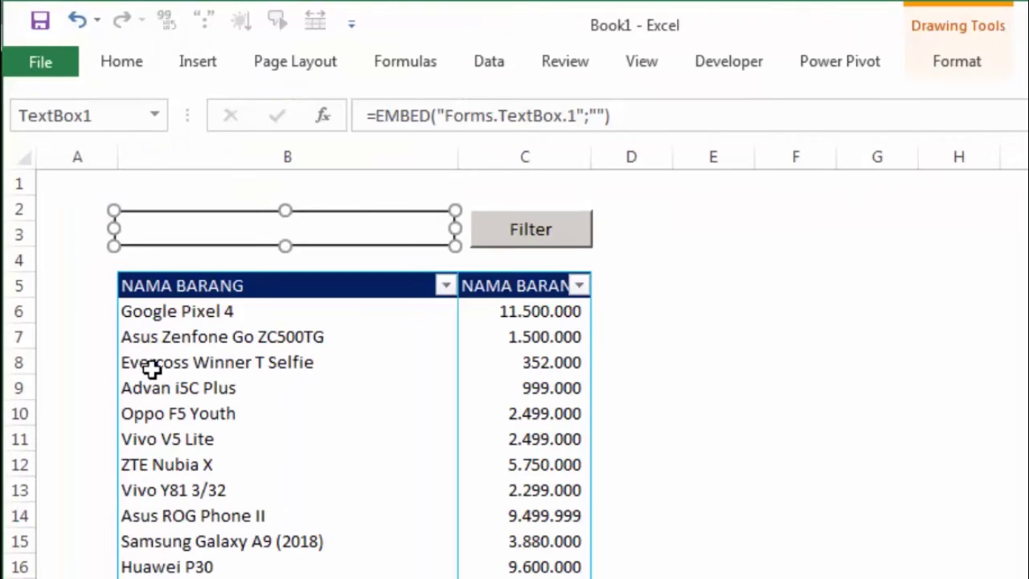
scroll(236, 328, "down", 20)
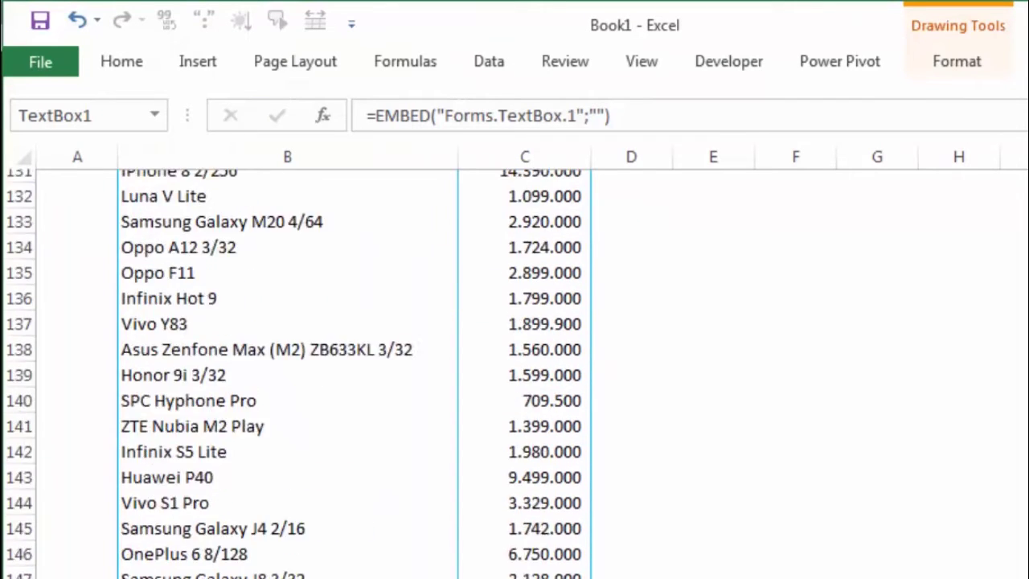
scroll(235, 329, "down", 10)
scroll(235, 329, "down", 8)
scroll(236, 329, "down", 6)
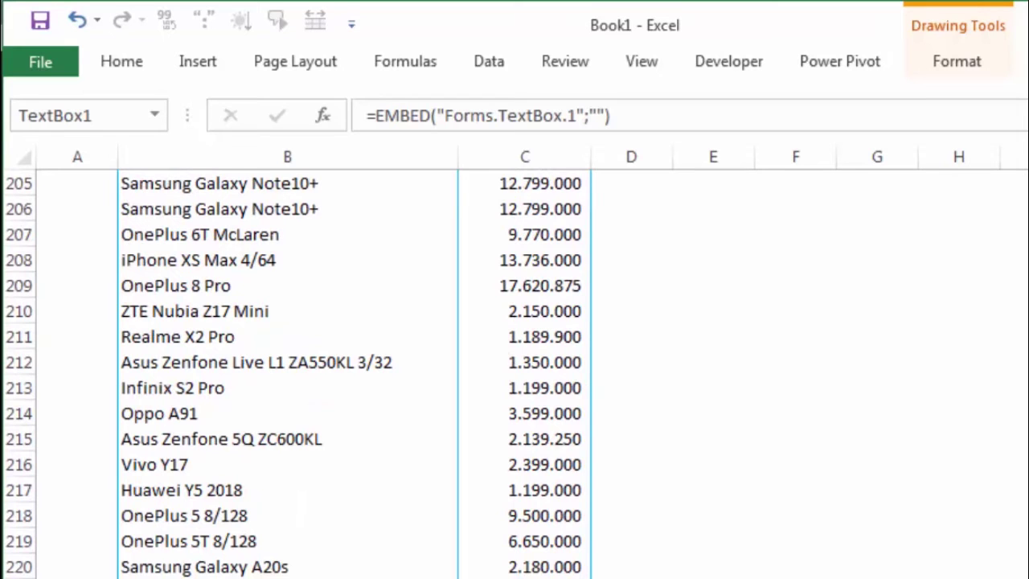
scroll(236, 329, "down", 2)
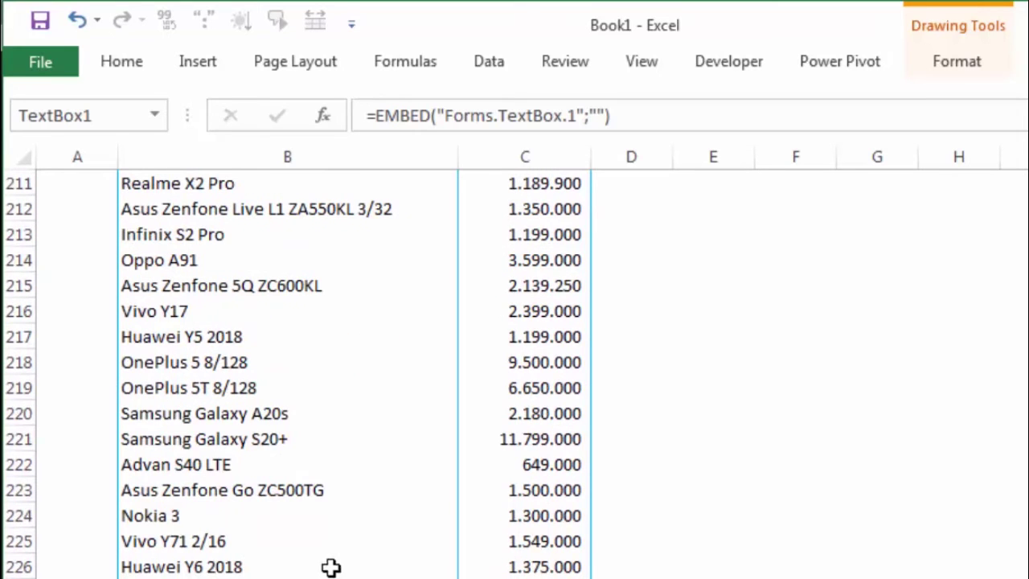
scroll(356, 570, "up", 13)
scroll(356, 570, "up", 8)
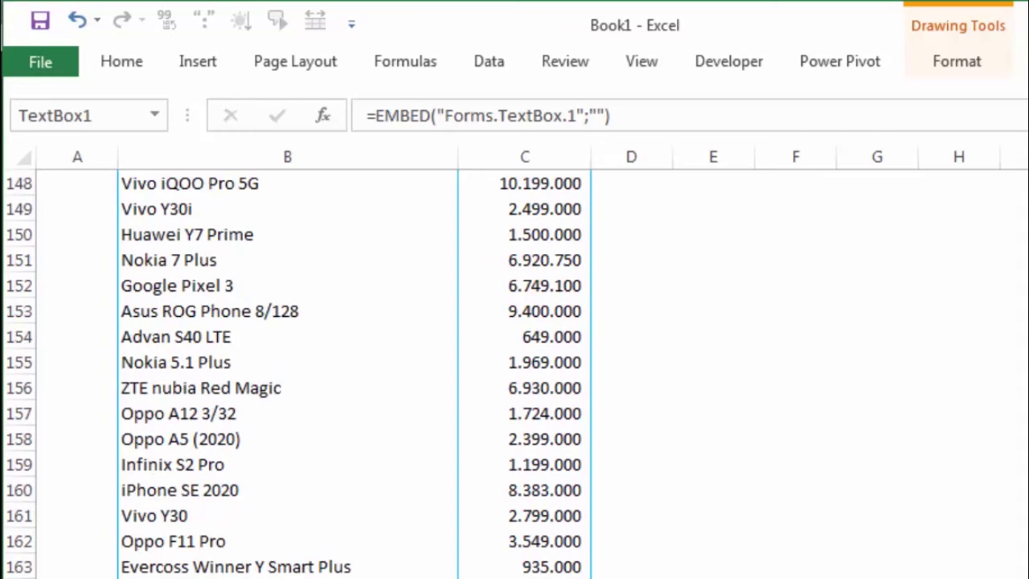
scroll(356, 570, "up", 8)
scroll(357, 571, "up", 20)
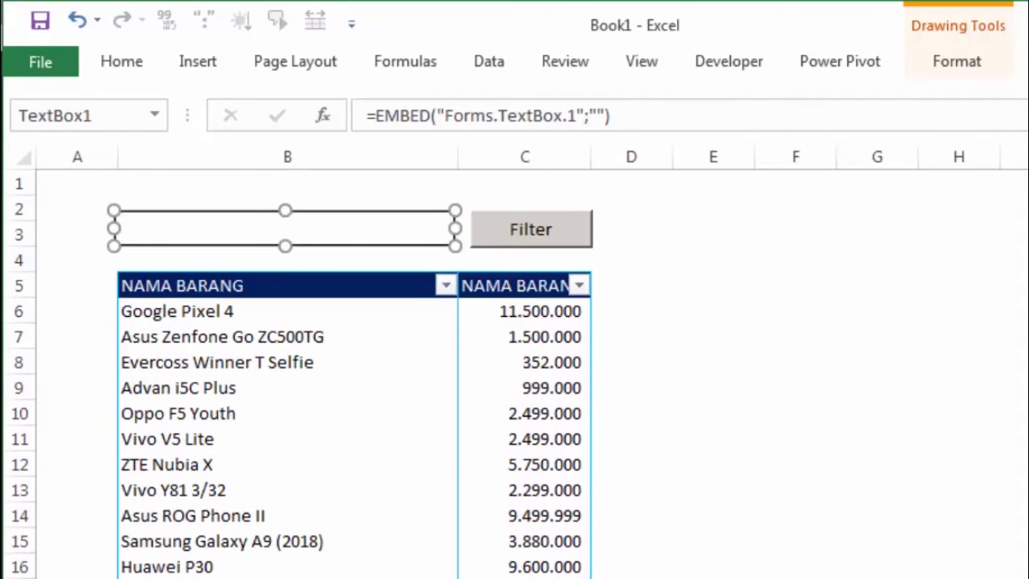
Complete line 5 as Y = ActiveSheet.Range("B" & Rows.Count).End(xlUp).Row, fixing the typos in End
key("alt+F11")
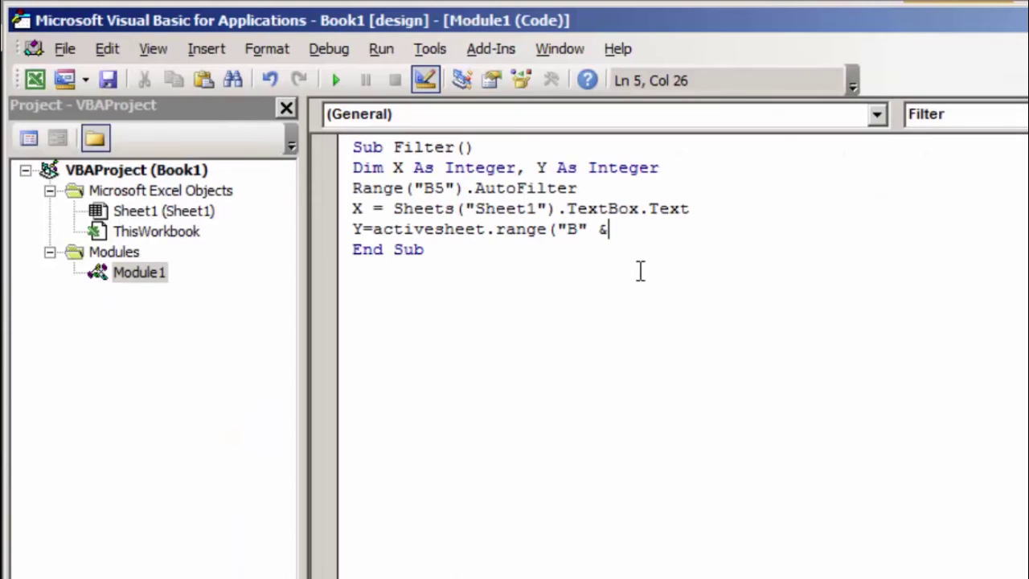
type("rows")
type(".cou")
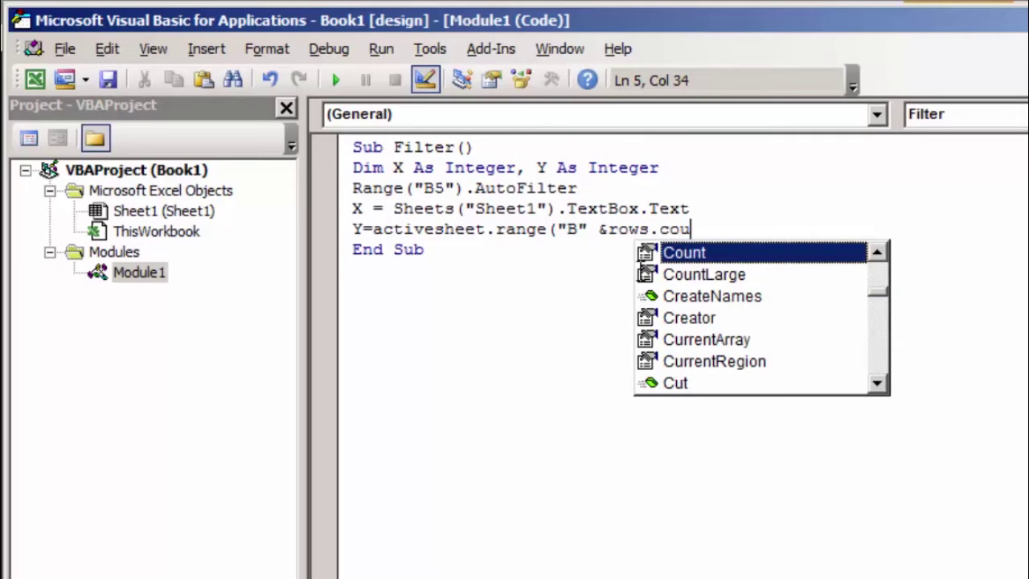
type("n")
key("Tab")
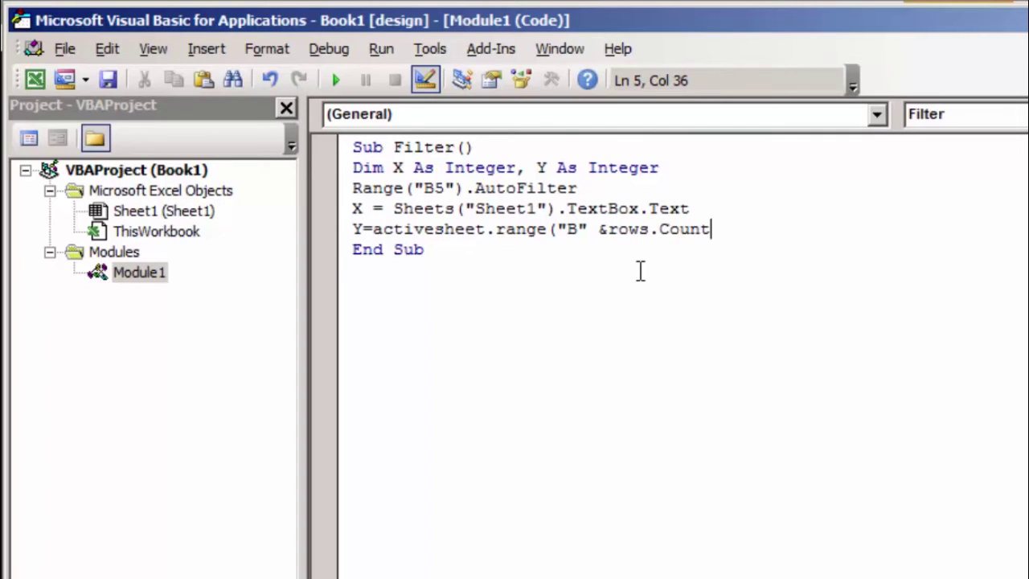
type(")")
type(".")
type("eb")
key("BackSpace")
type("dn")
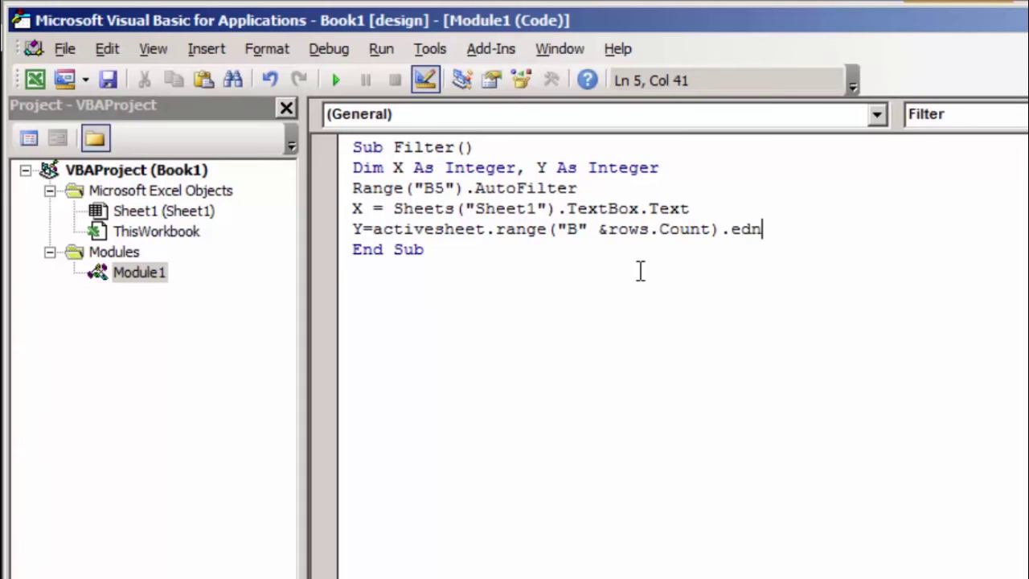
key("BackSpace")
key("BackSpace")
type("nd")
type("(")
type("xl")
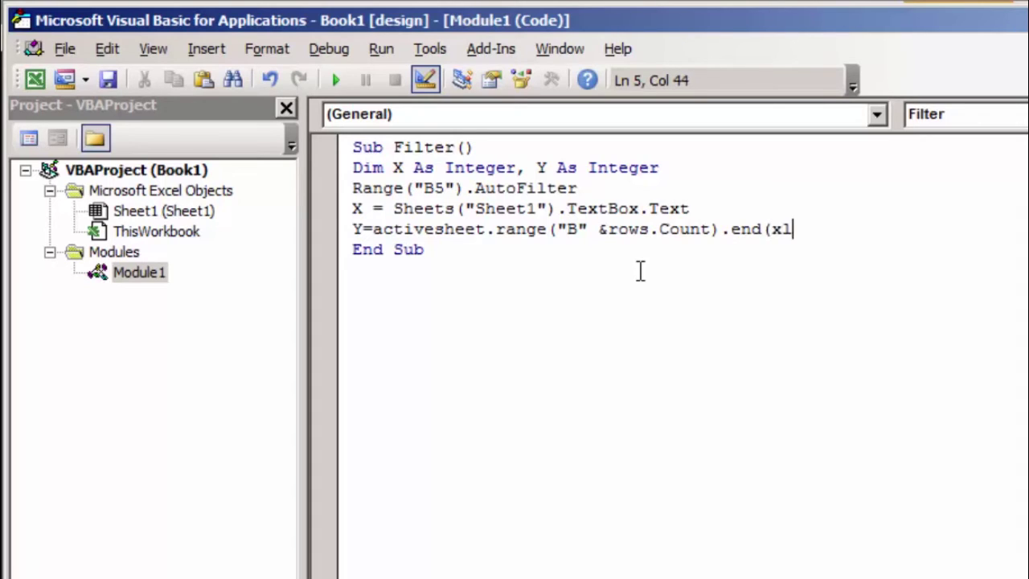
type("up")
type(").")
type("row")
key("Return")
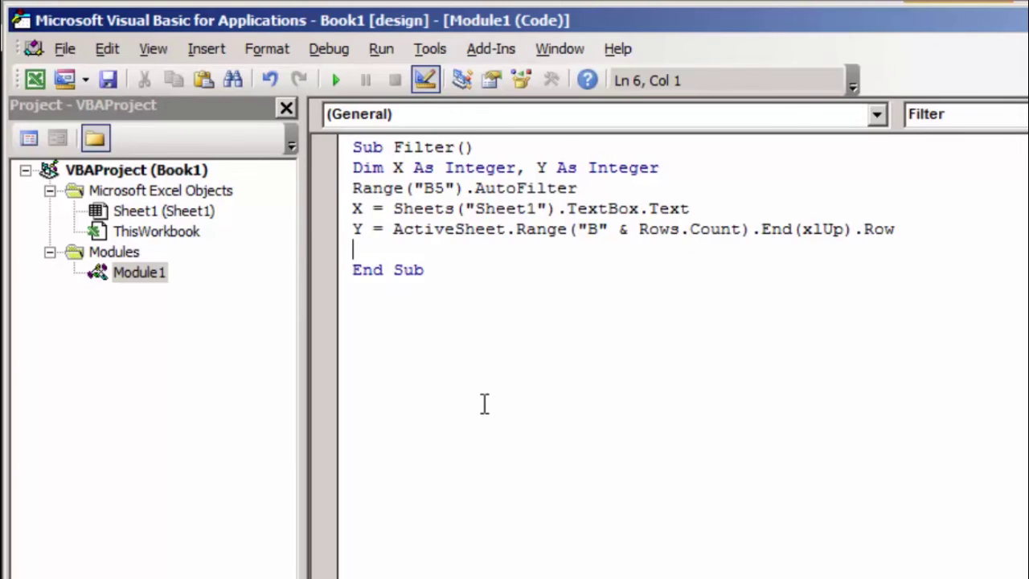
Start line 6 with sheets("sheet1").range("B5" ":" &, correcting the stray quote and parenthesis
type("sheet")
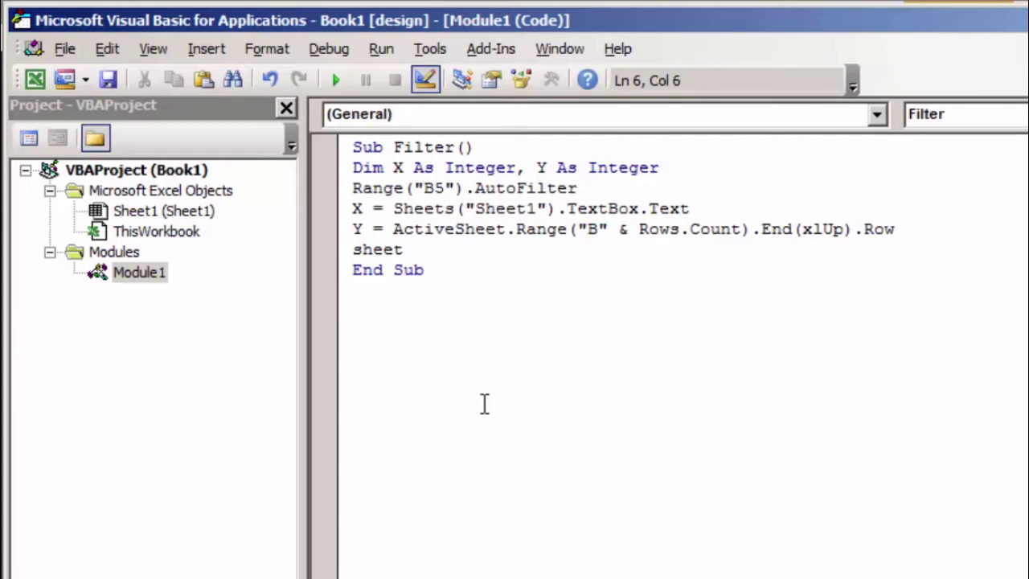
type("s(\"")
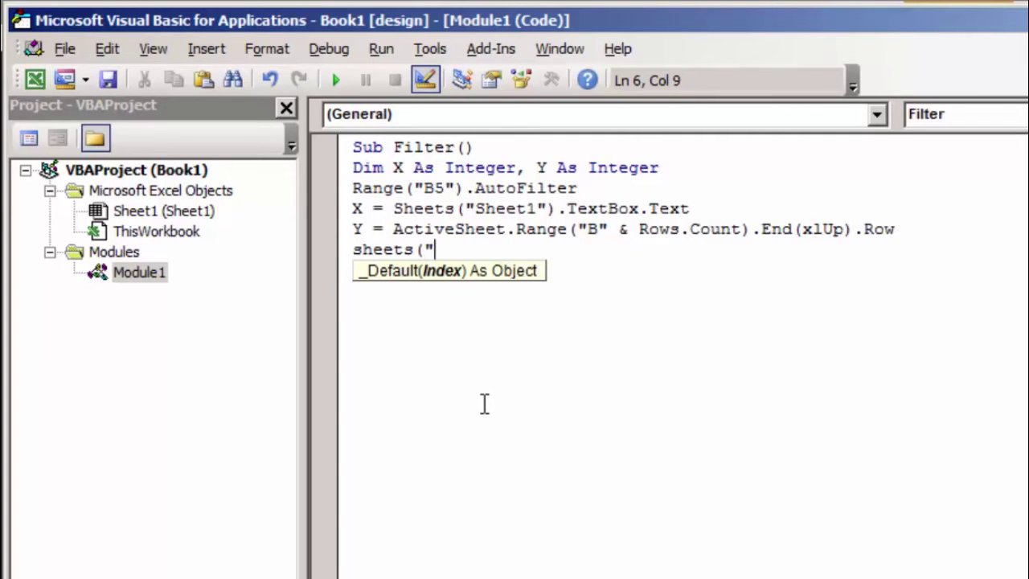
type("shee")
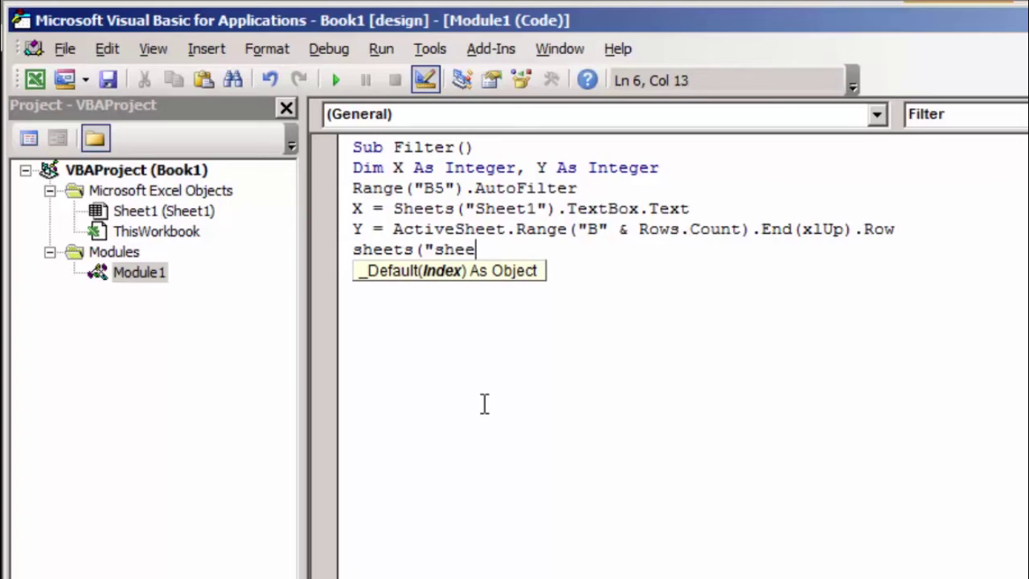
type("t1\"\"")
key("BackSpace")
type(")")
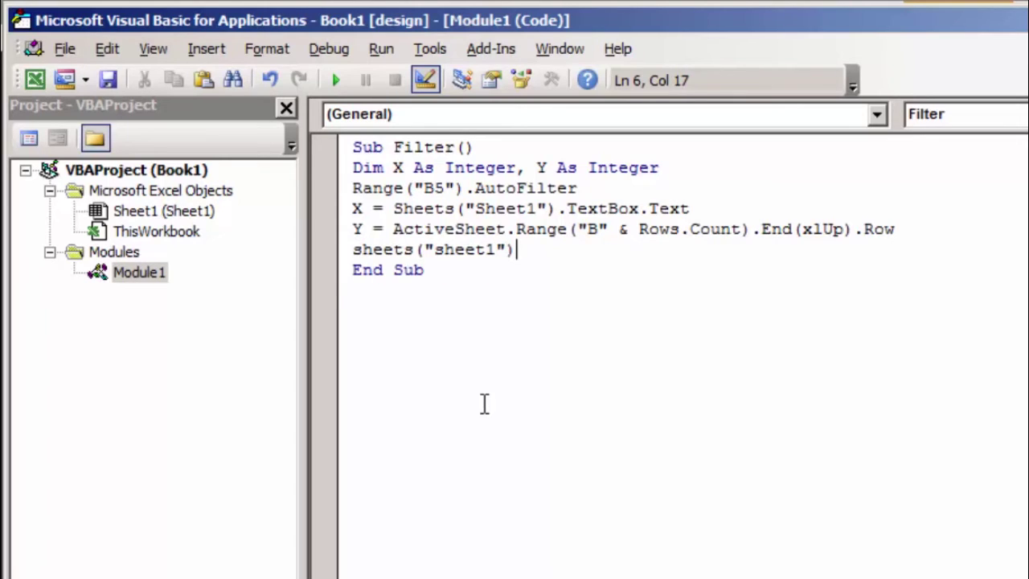
type(".rang")
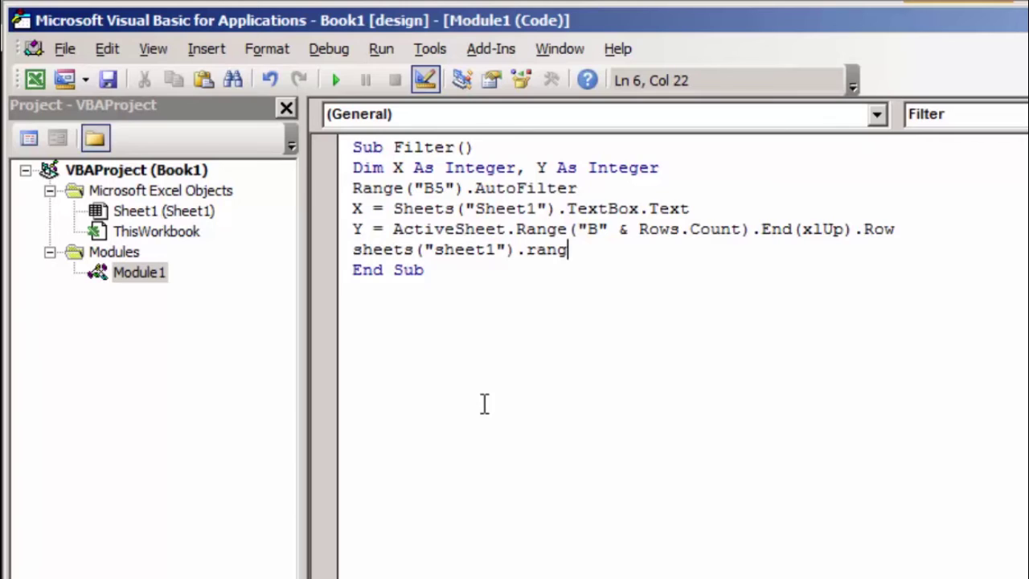
type("e")
type("(")
type("\"B")
type("5\")")
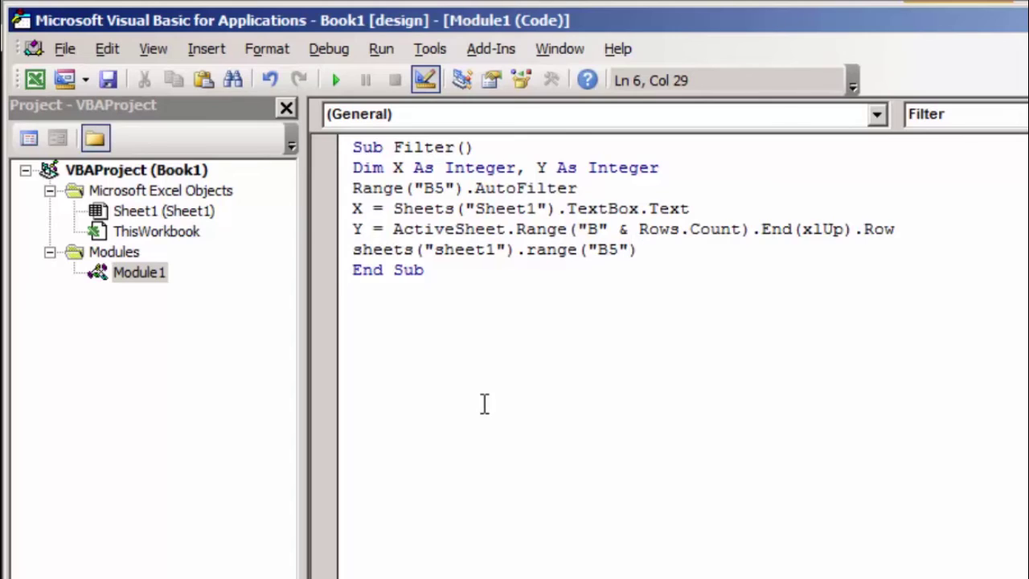
key("BackSpace")
type("\"")
type(":\"")
type(" &")
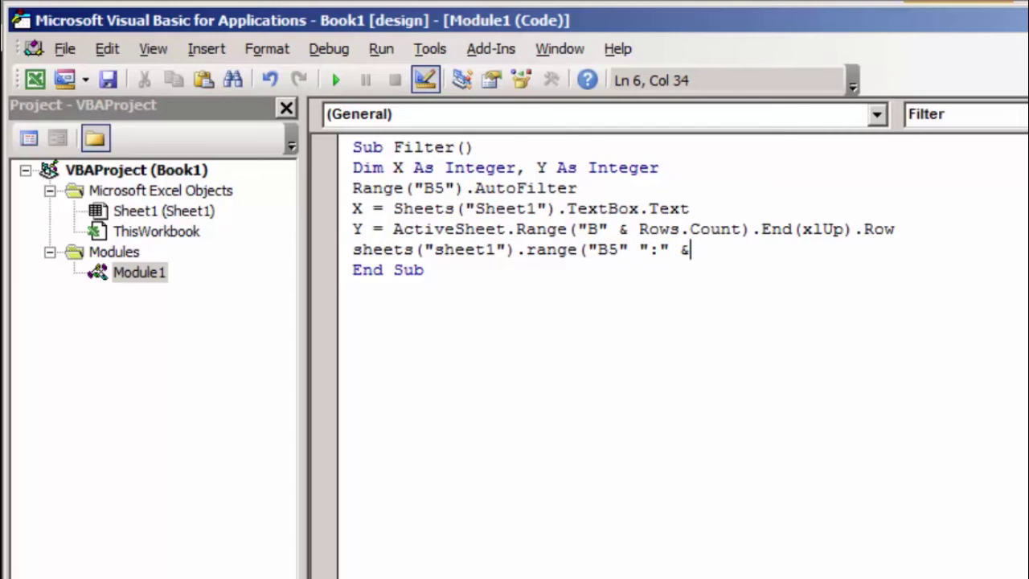
key("alt+F11")
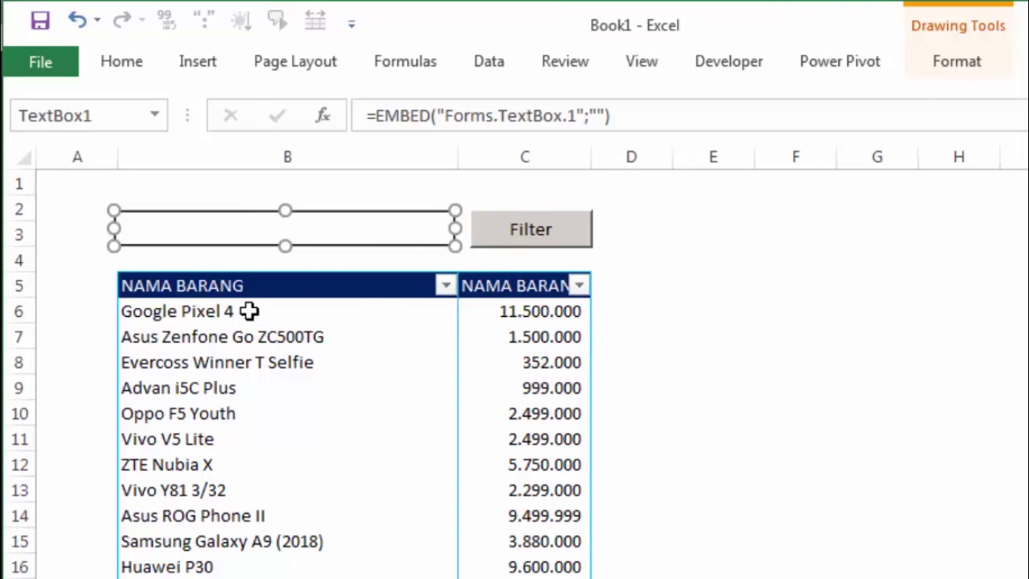
Extend line 6 with "C"&Y).Autofilter Field:=1, criterial:= to filter column 1
key("alt+F11")
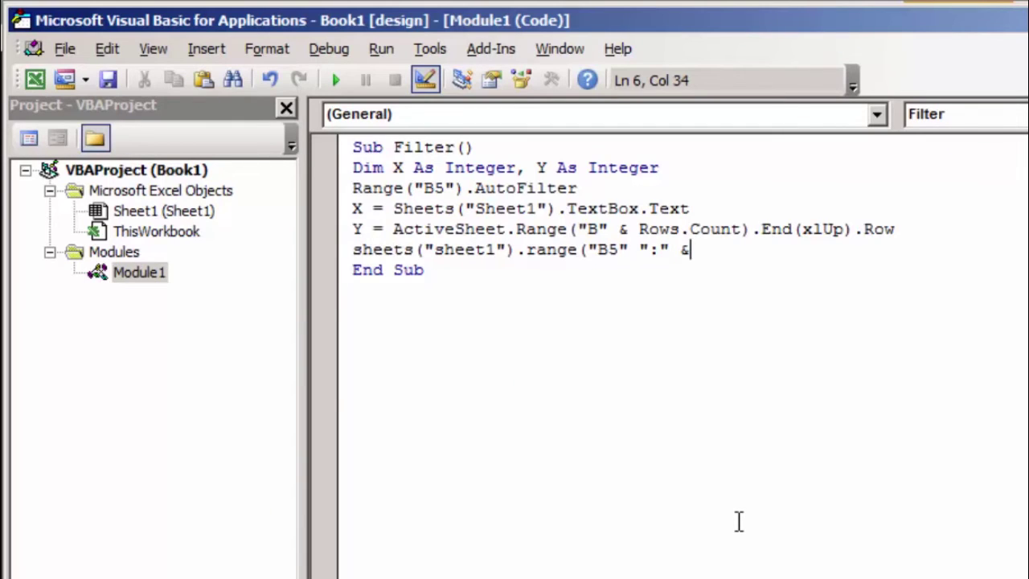
type("\"")
type("C\"")
type("&")
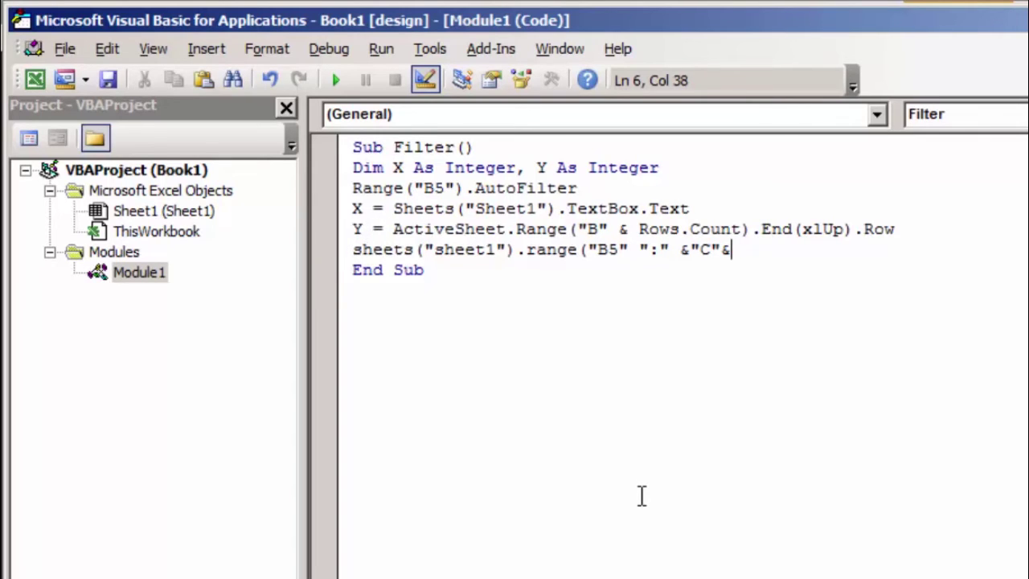
type("Y)")
type(".")
type("Autof")
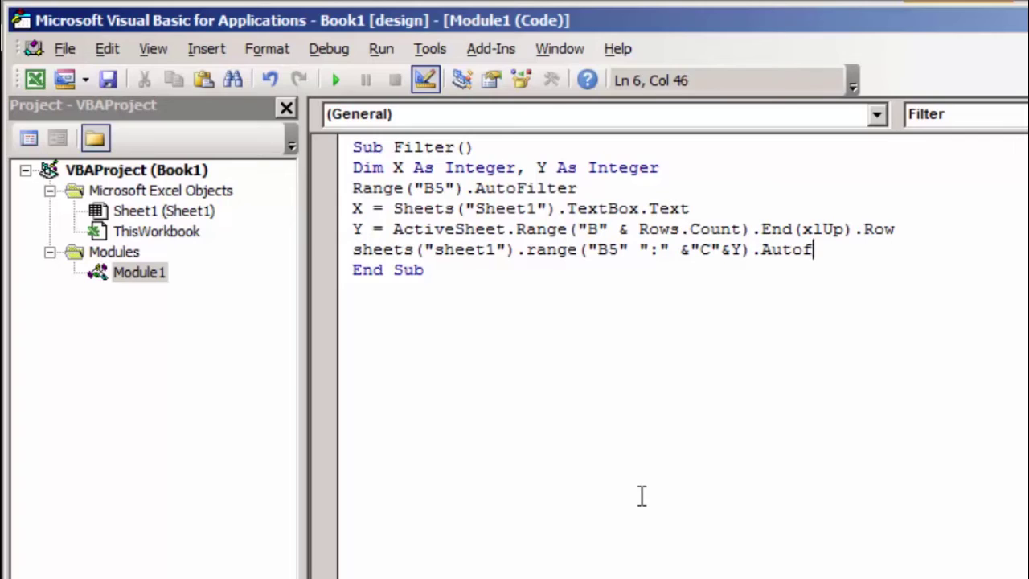
type("ilter")
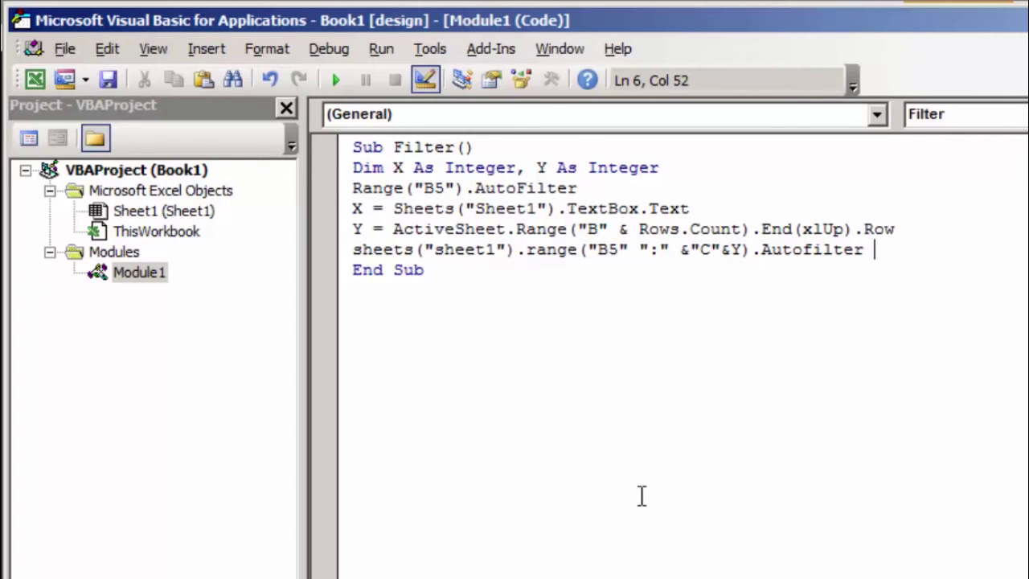
type(" Fil")
key("BackSpace")
type("el")
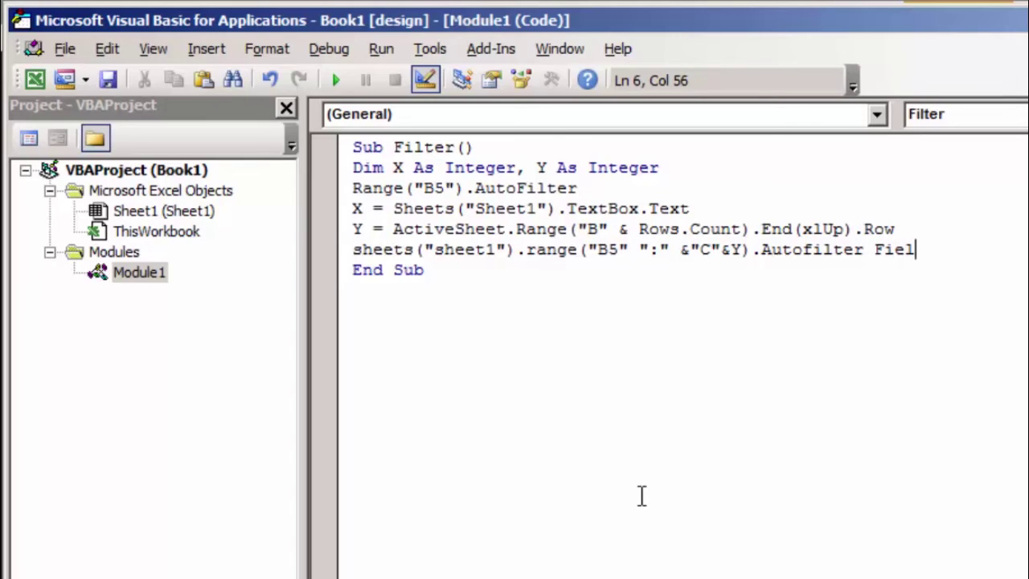
type("d")
type(":=")
key("BackSpace")
type("=")
type("1")
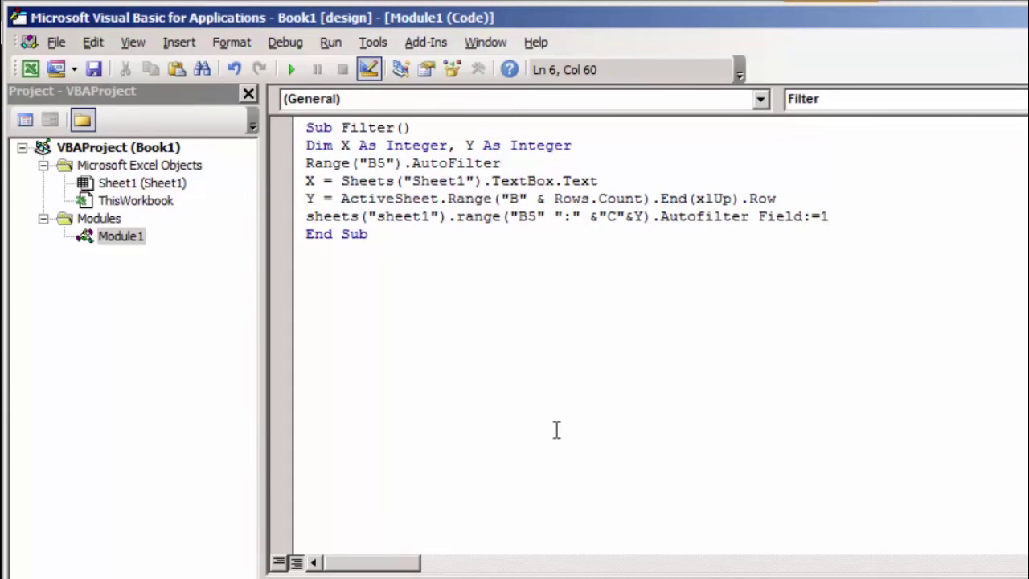
type(", c")
type("riteria")
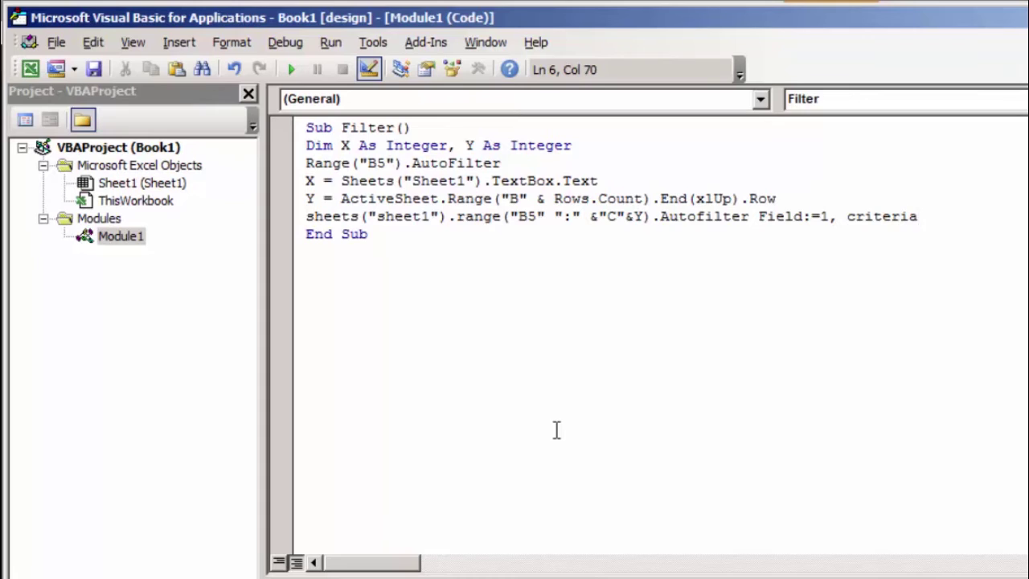
type("l")
type(":=")
key("alt+F11")
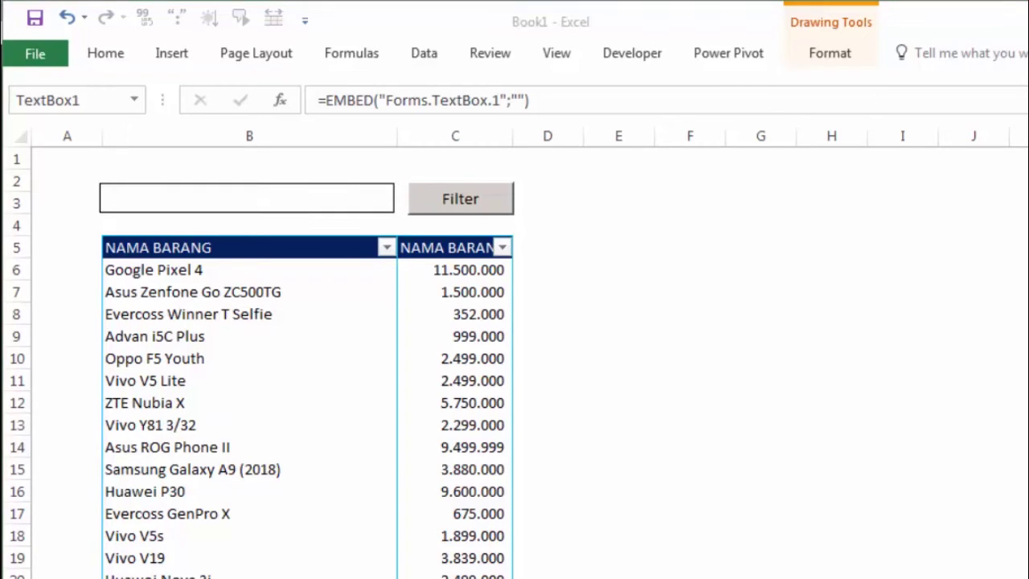
Finish the criterion as "*"&x&"*" to match any name containing X
key("alt+F11")
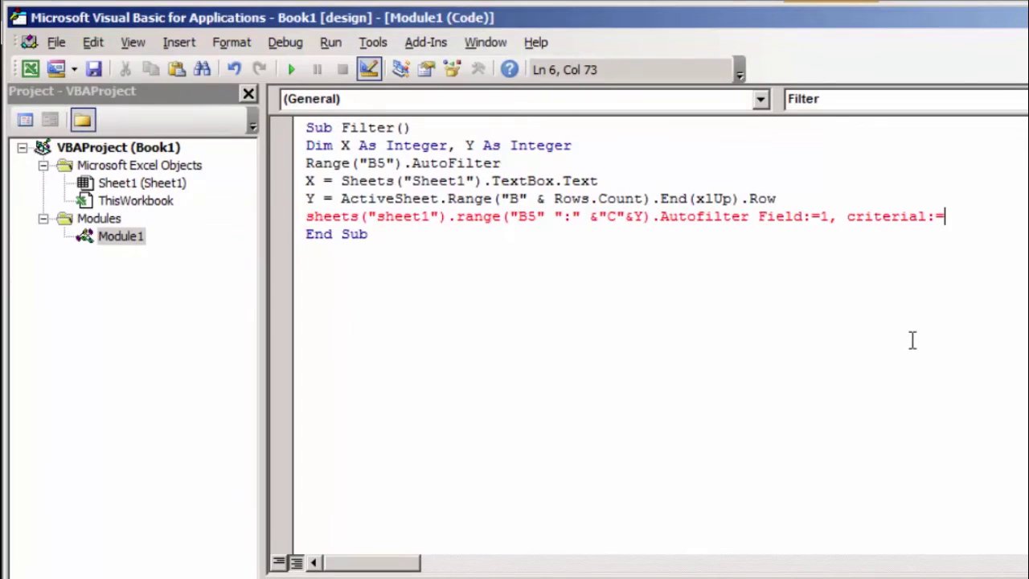
type("\"*")
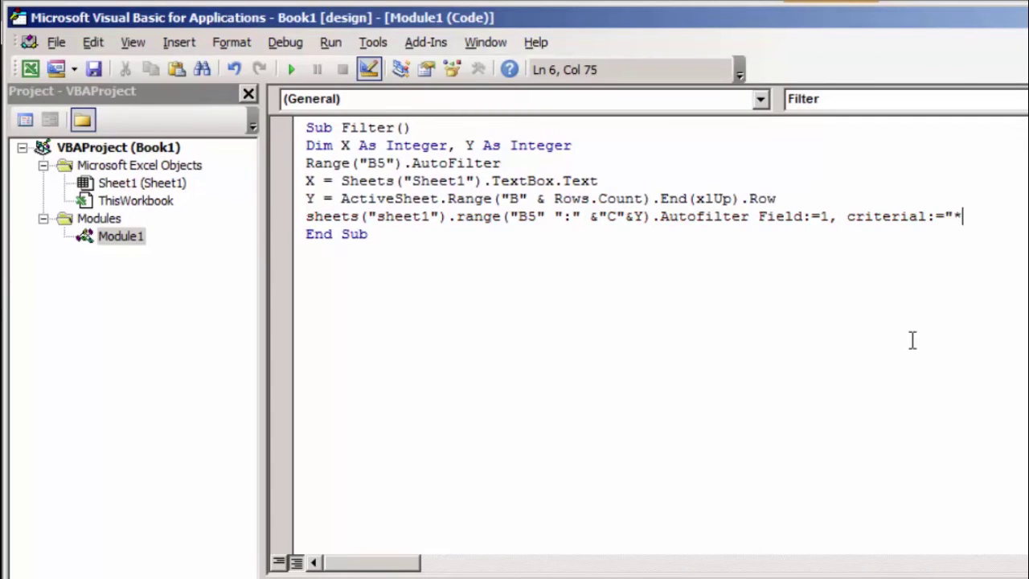
type("\"")
type("&")
type("x")
type("&")
type("\"*")
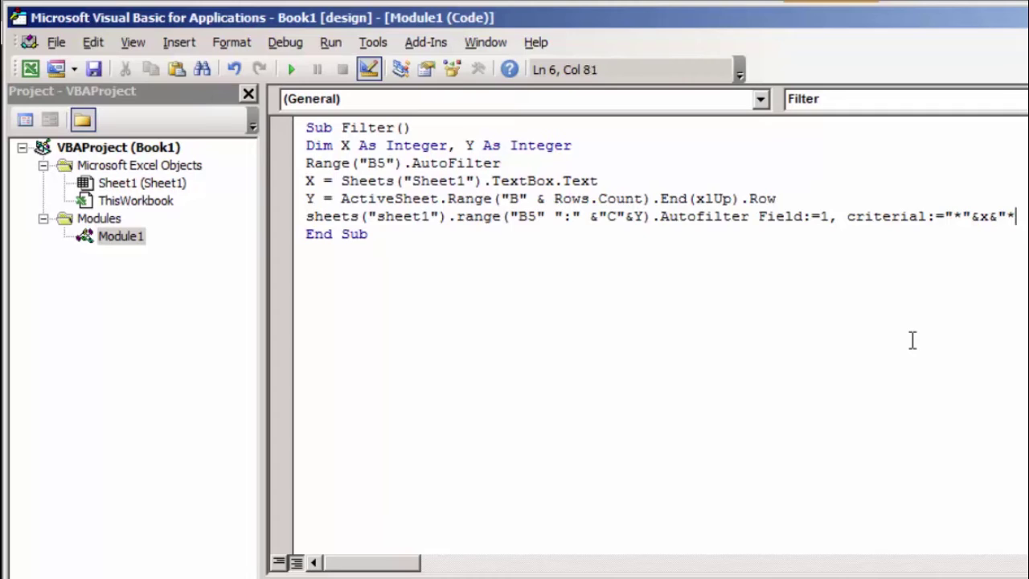
type("\"")
Dismiss the list separator error and insert & before the ":" string
key("Return")
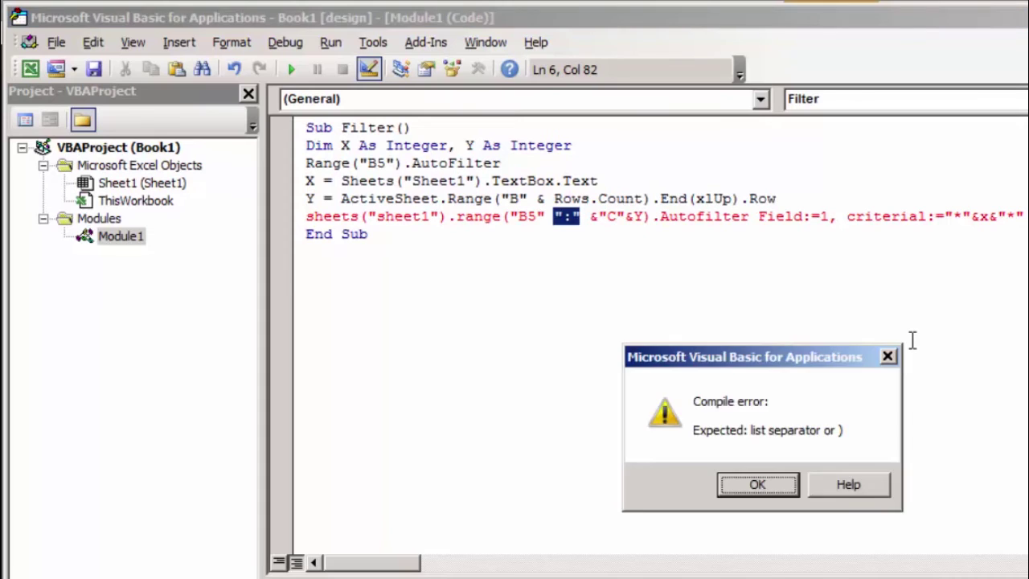
key("Return")
key("Left")
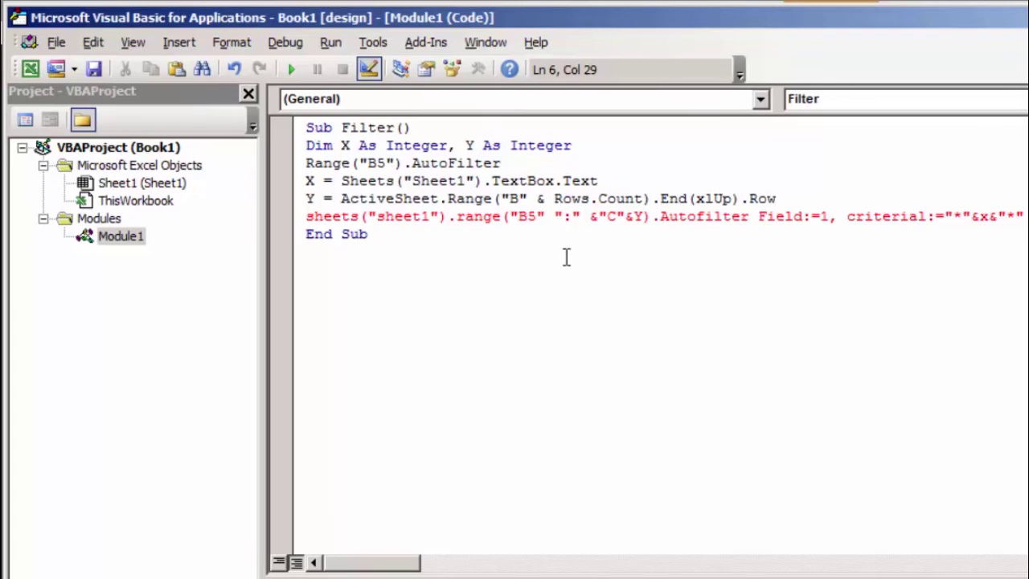
type("&")
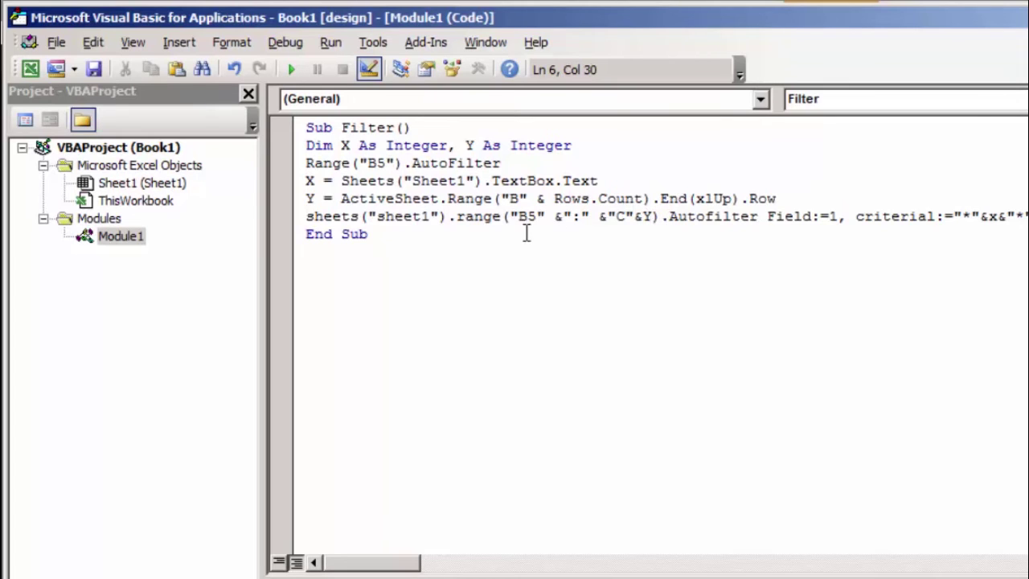
left_click(555, 287)
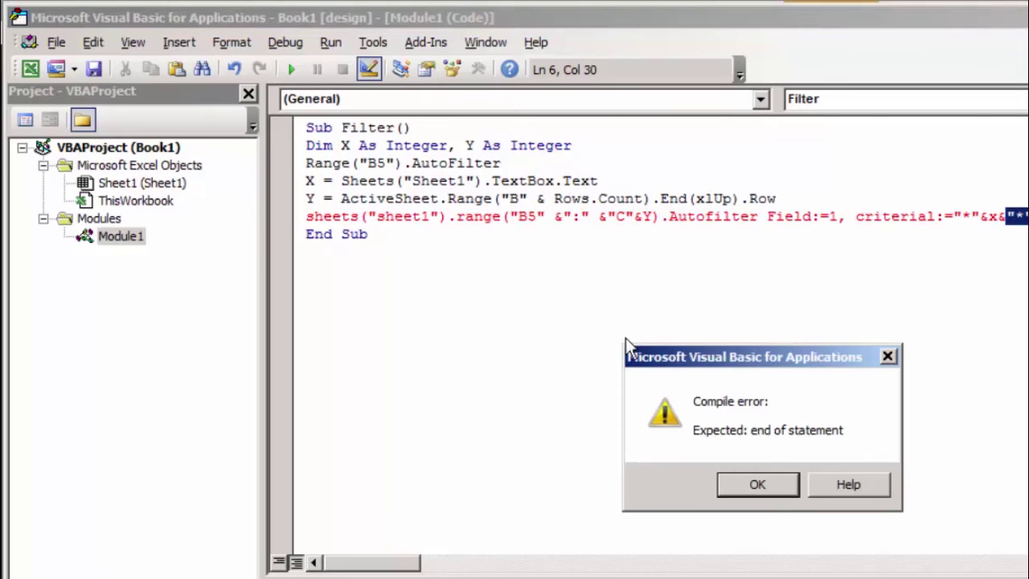
Clear the end-of-statement errors and space the ampersands around x so the line is accepted
left_click(772, 483)
left_click(989, 216)
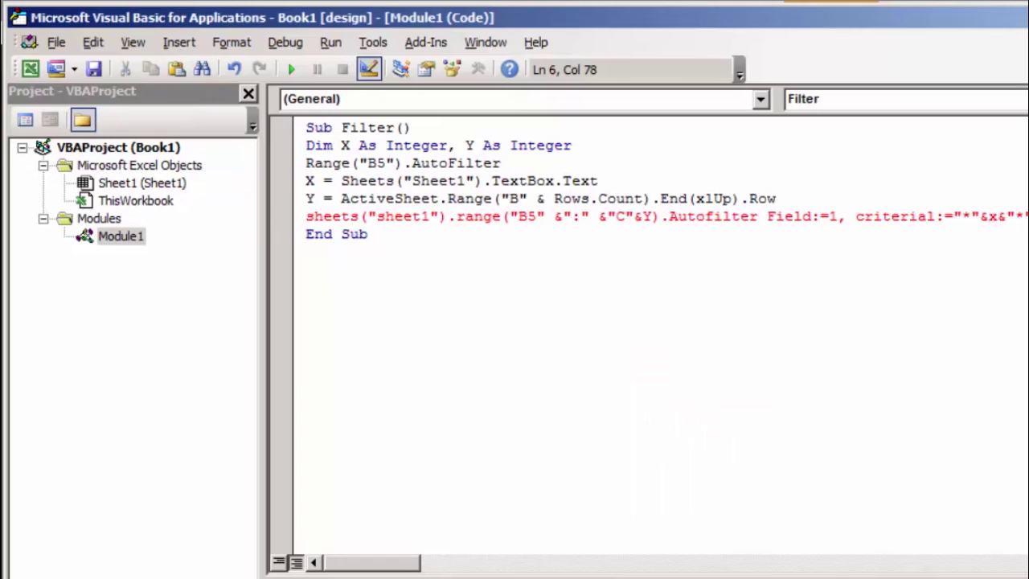
key("Left")
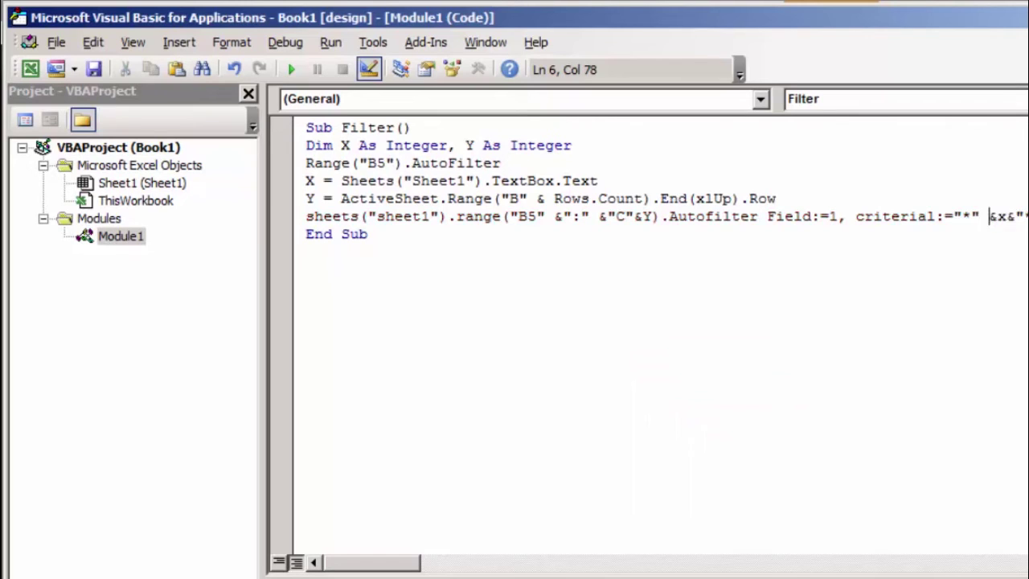
key("Right")
key("Right")
left_click(368, 234)
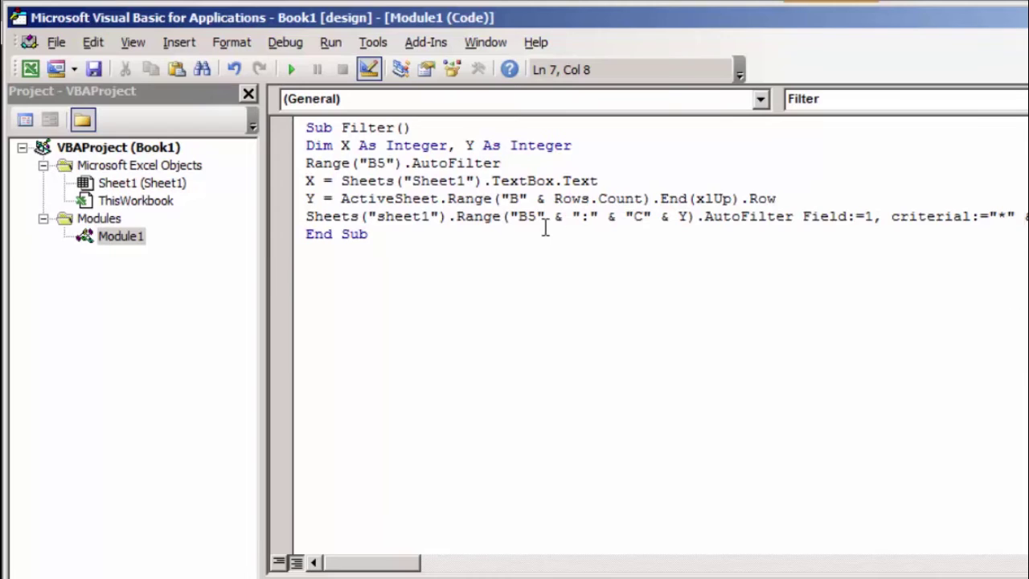
left_click(374, 215)
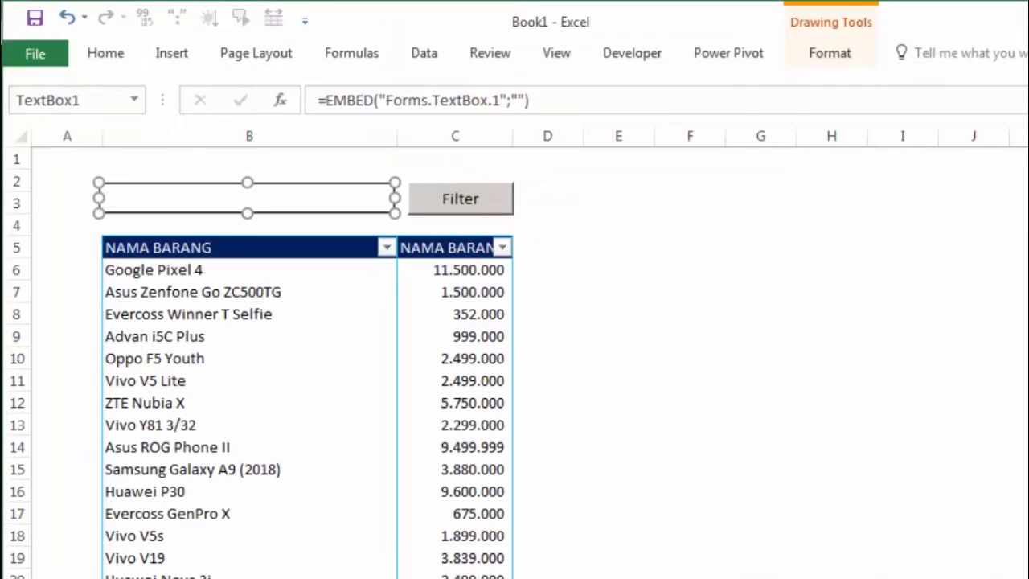
Switch to the Excel worksheet and turn off Design Mode on the Developer tab
left_click(758, 377)
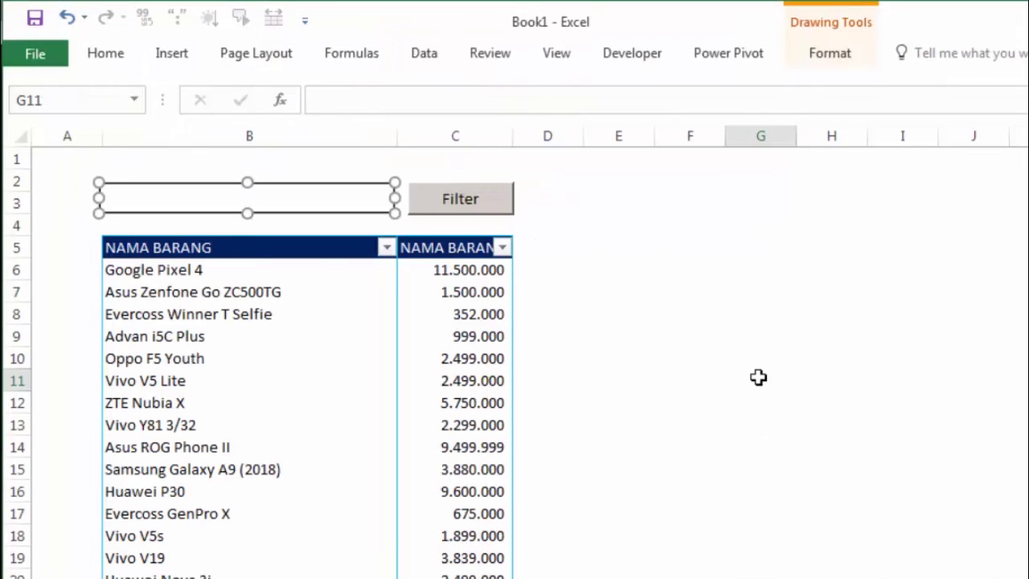
left_click(315, 199)
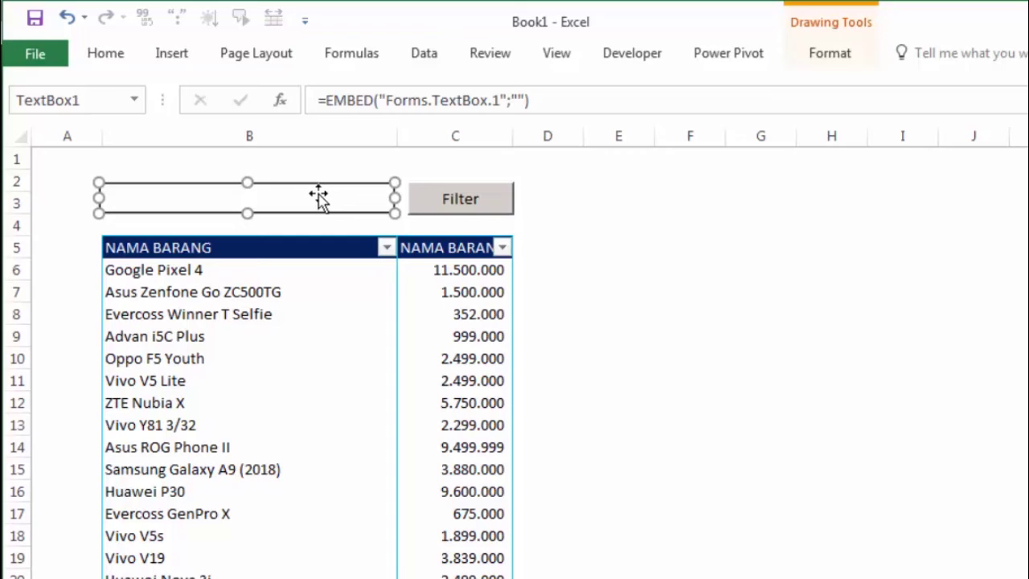
left_click(625, 53)
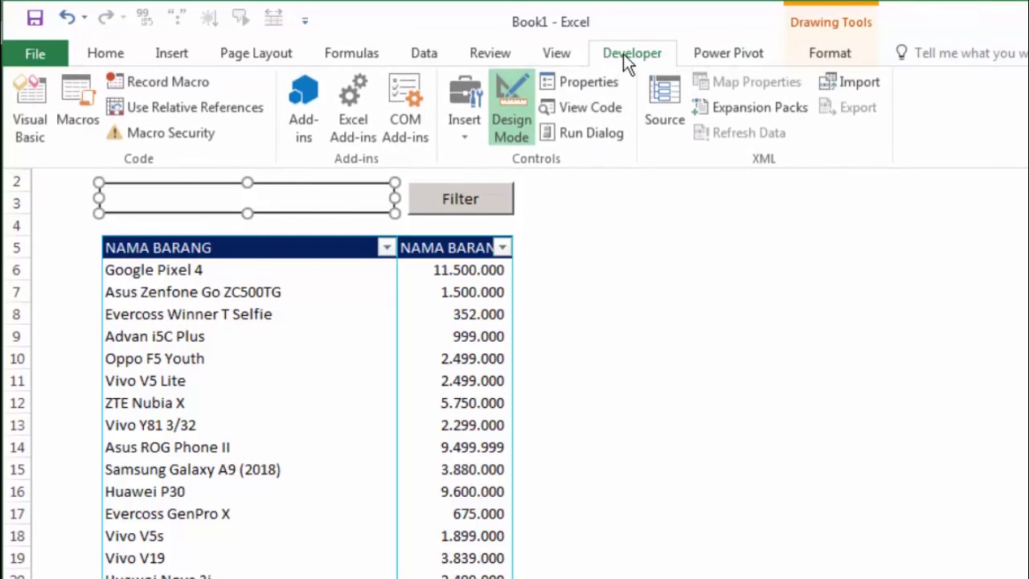
left_click(514, 132)
left_click(651, 219)
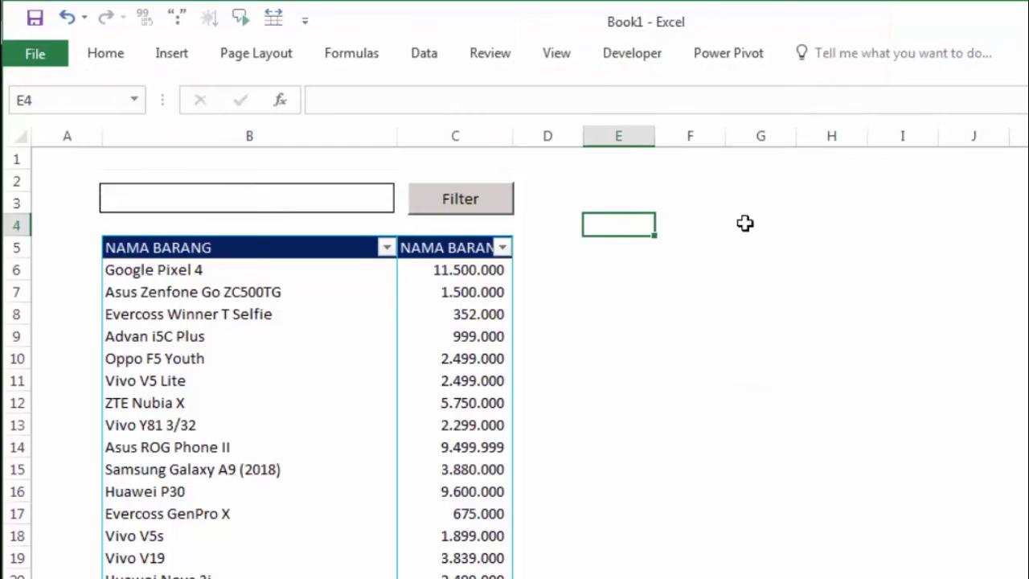
Test the Filter button with the search text oppo, then clear the search box
left_click(315, 196)
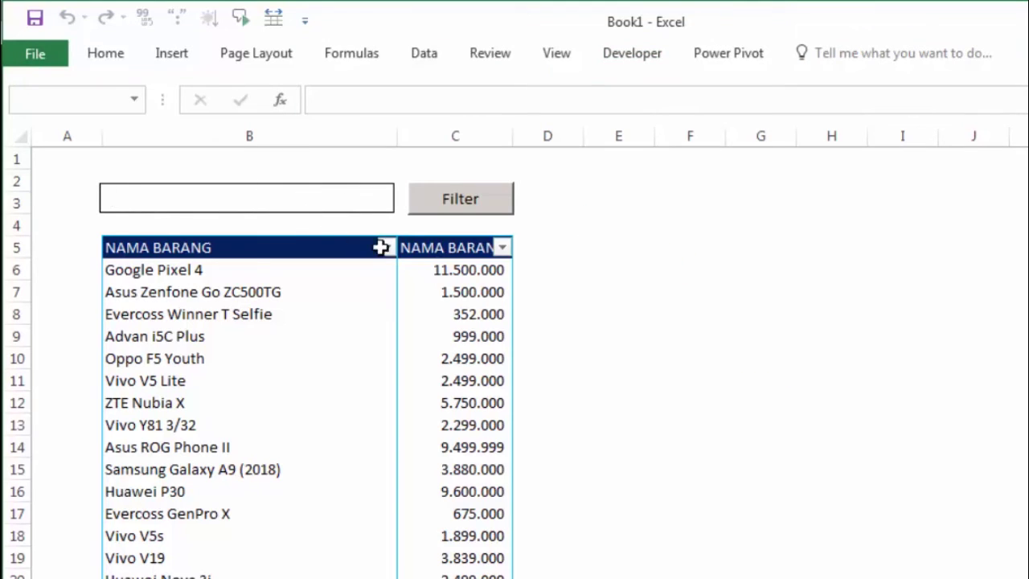
type("oppo")
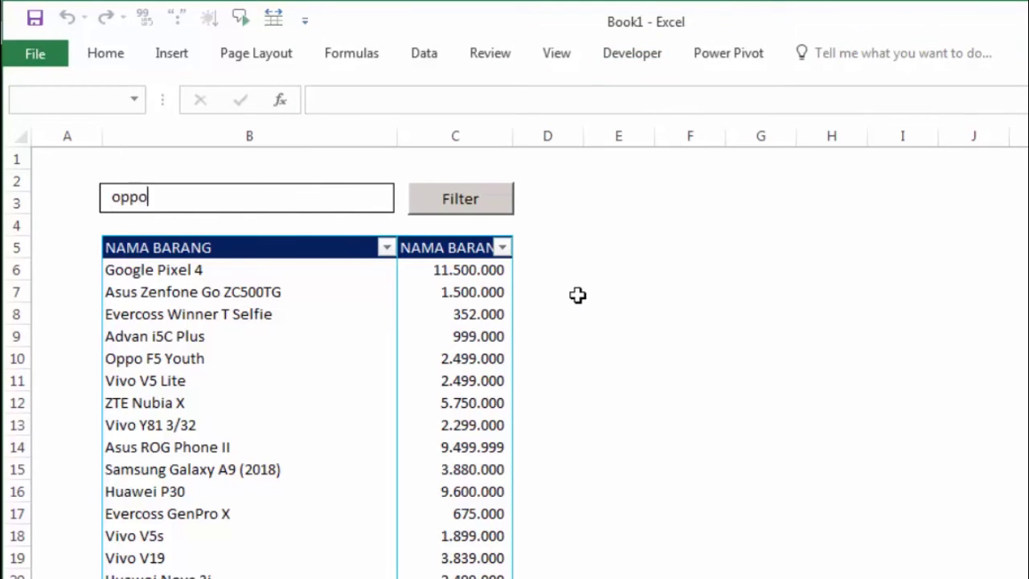
left_click(756, 295)
left_click(474, 207)
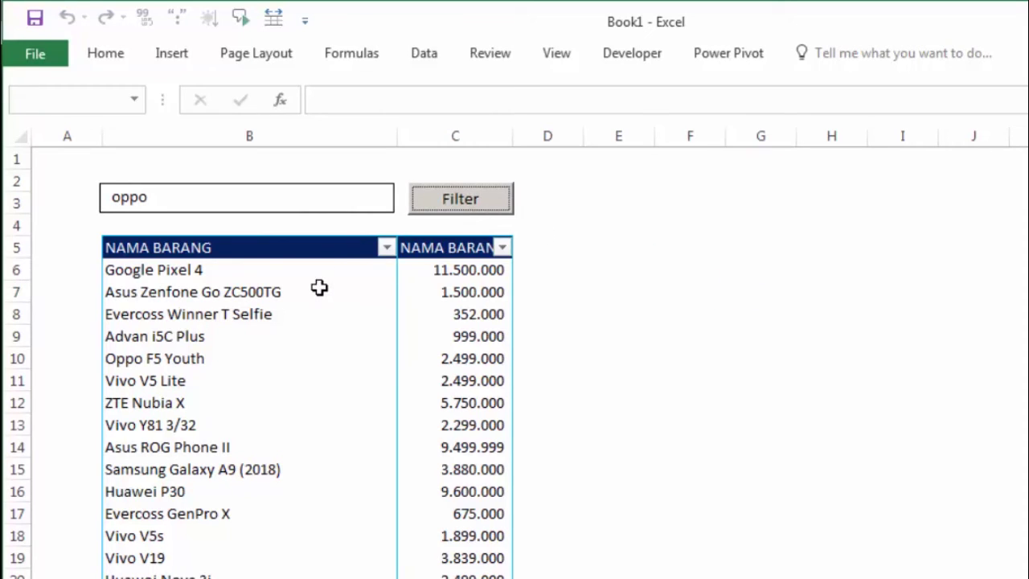
left_click(320, 288)
left_click(466, 208)
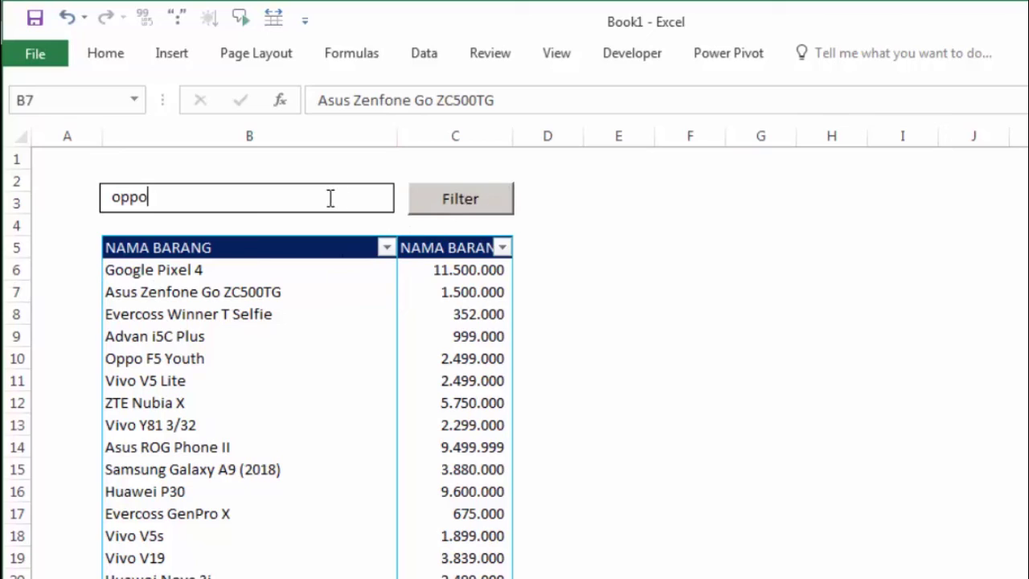
double_click(118, 197)
key("BackSpace")
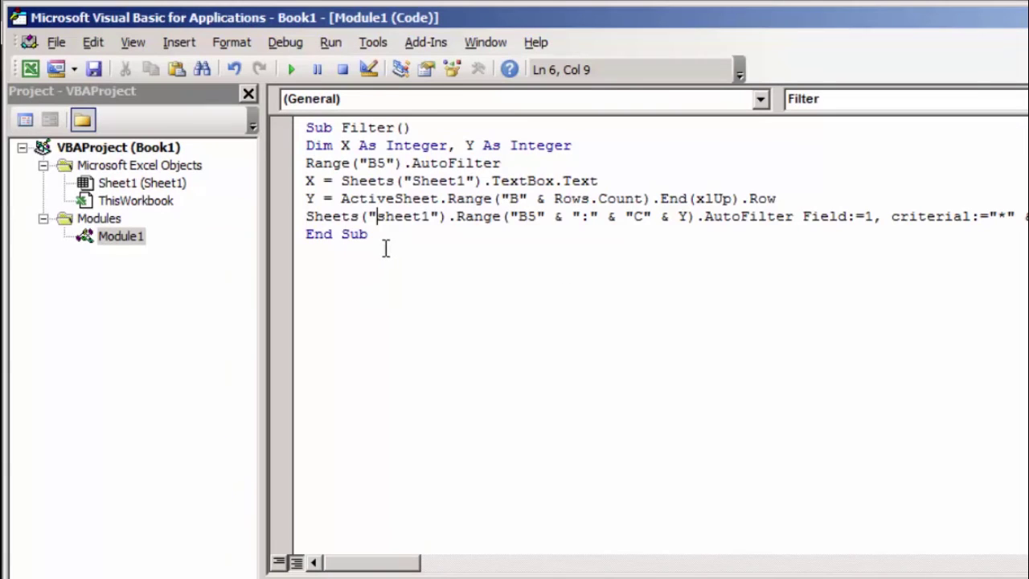
Review the Filter macro code in the VBA editor, checking its declarations and search-box lines
left_click(387, 234)
left_click(359, 147)
key("alt+F11")
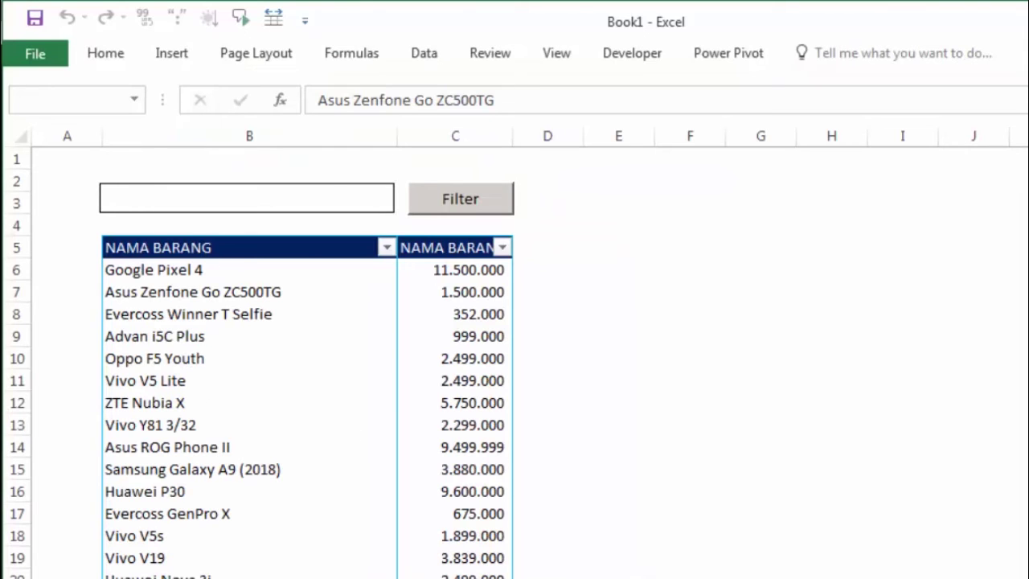
key("alt+F11")
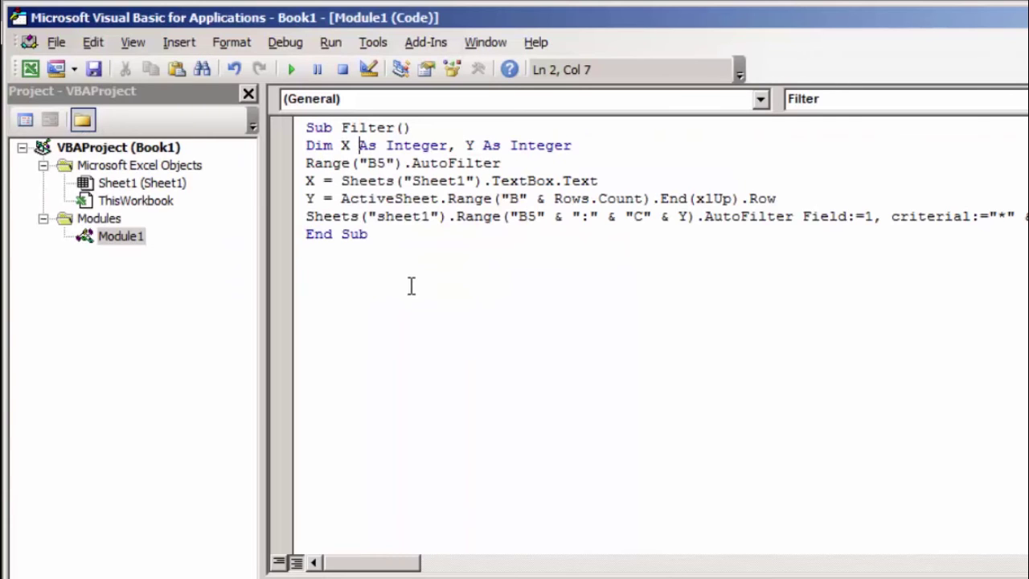
left_click(431, 182)
key("alt+F11")
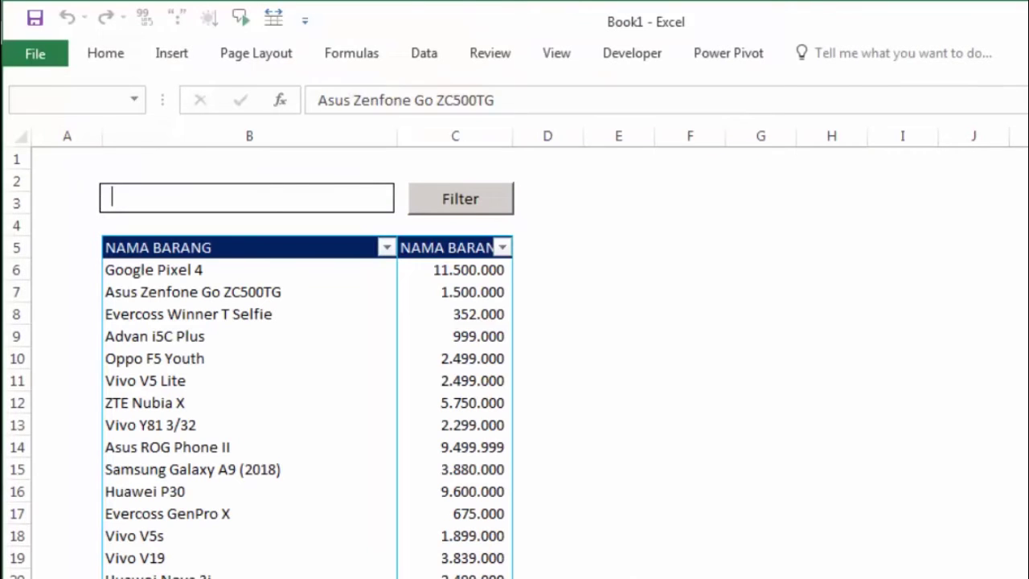
Retry the Filter button, then turn Design Mode back on and select the Filter button
left_click(690, 514)
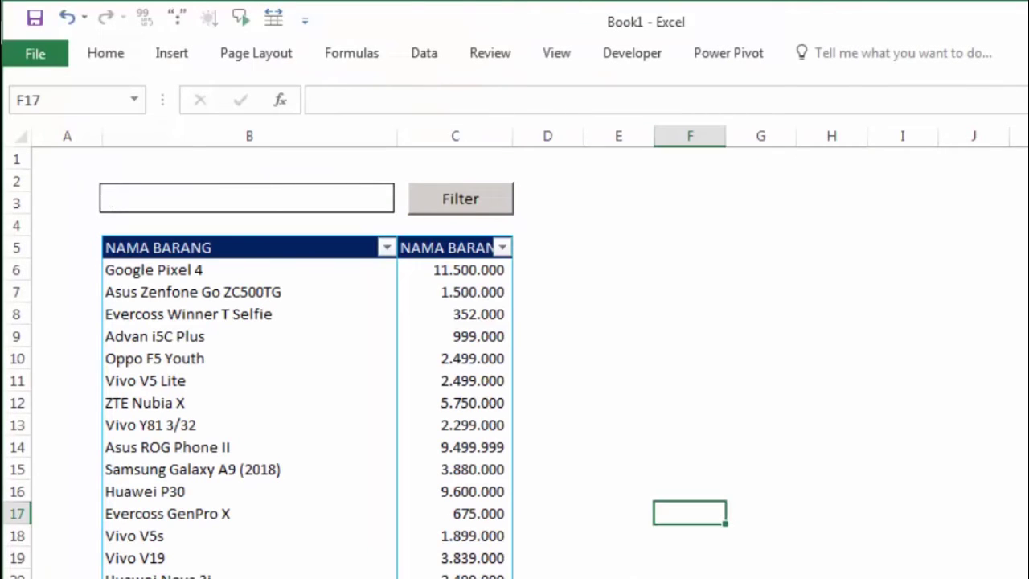
left_click(501, 198)
left_click(591, 207)
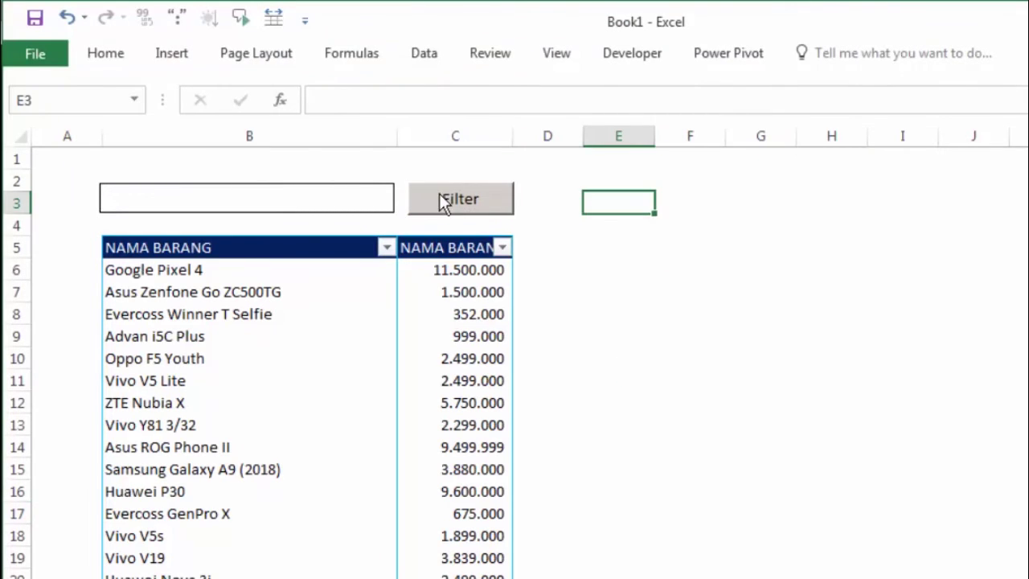
left_click(444, 198)
left_click(616, 56)
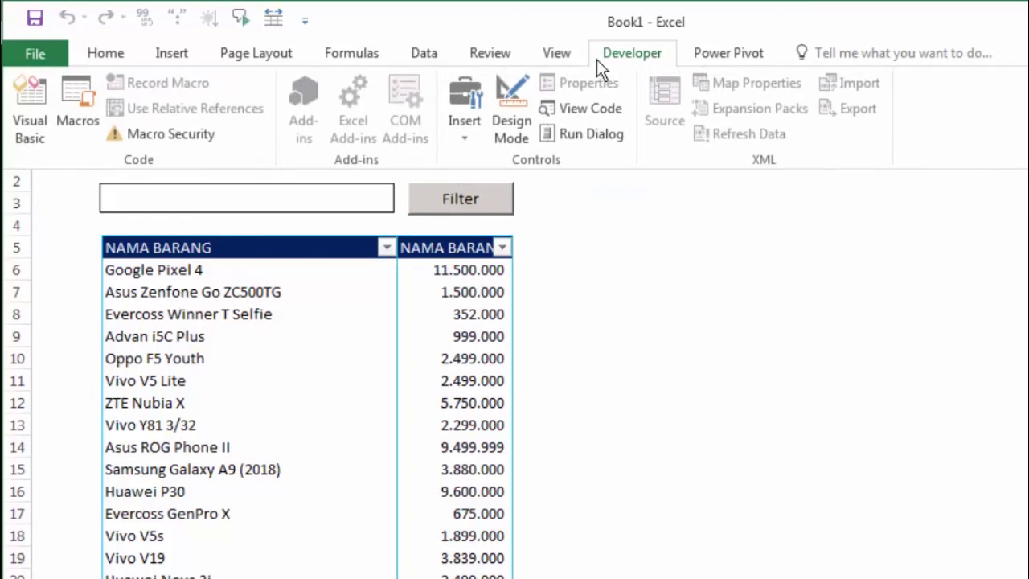
left_click(514, 104)
left_click(463, 201)
Open the Filter button's code and navigate to Sheet1's CommandButton1_Click handler
right_click(463, 203)
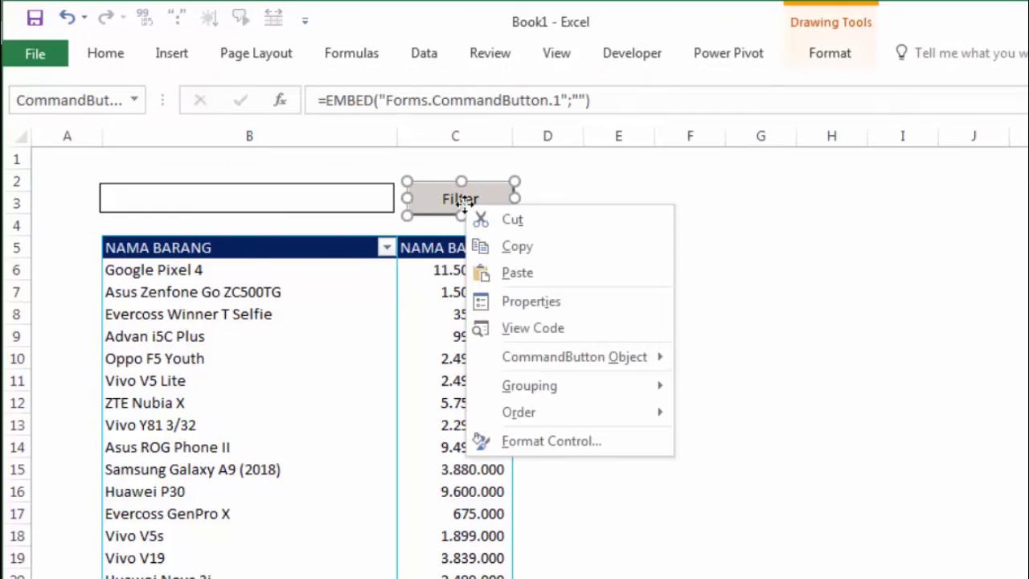
left_click(578, 320)
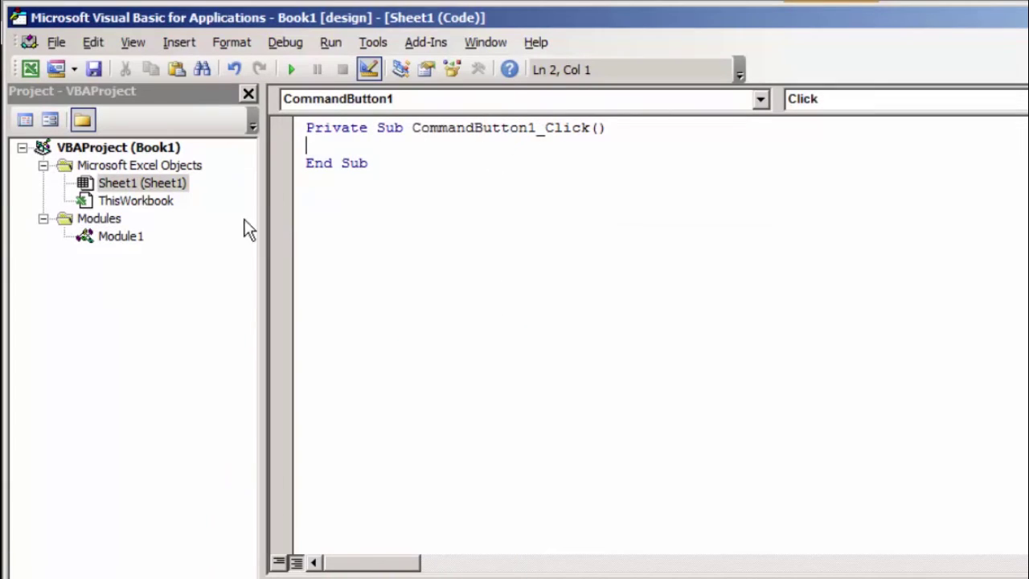
double_click(121, 236)
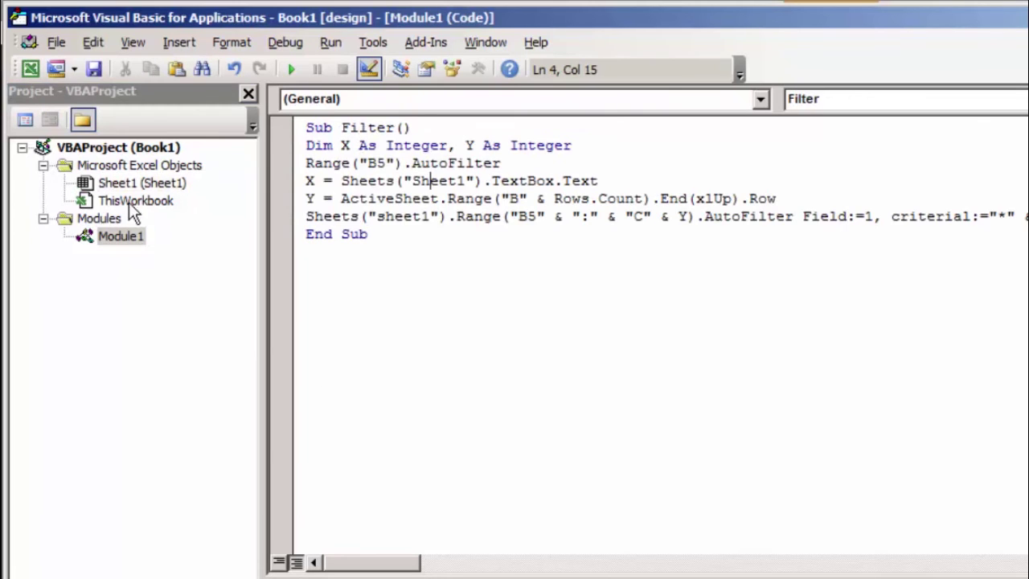
left_click(129, 201)
double_click(134, 185)
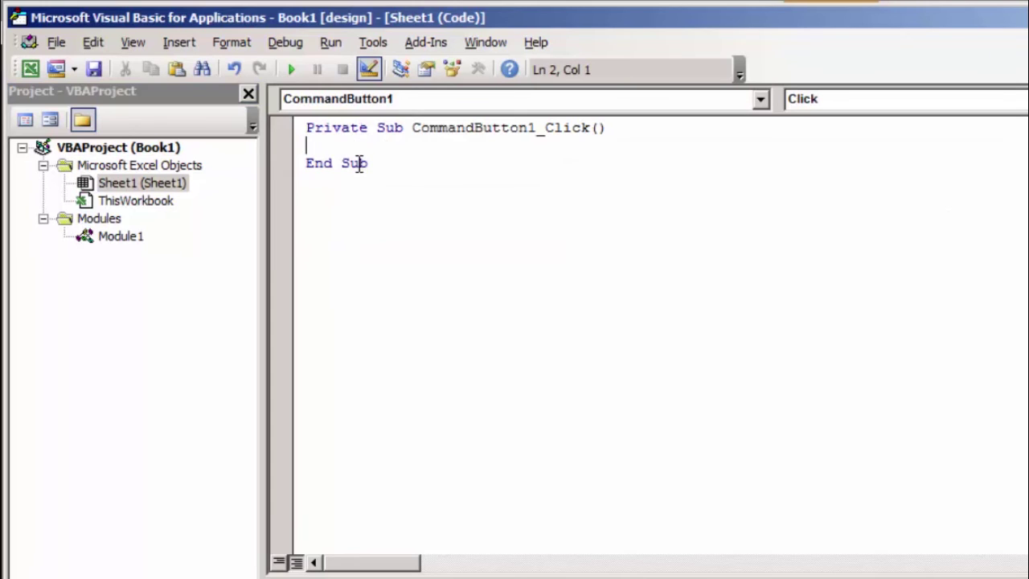
Enter Call Filter in the click handler and correct the 'filer' typo
type("filer")
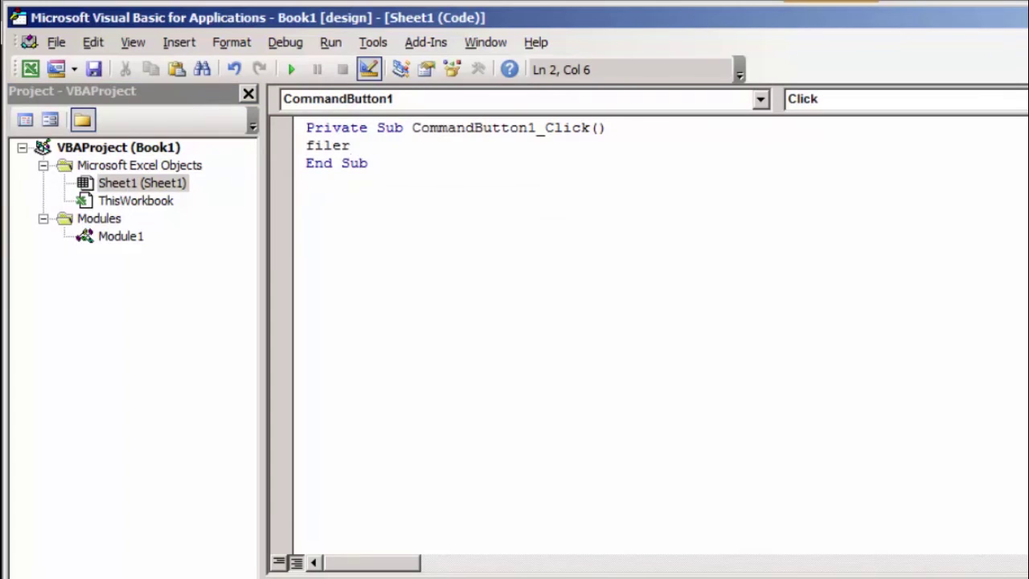
type("Call")
left_click(359, 166)
type("t")
key("Return")
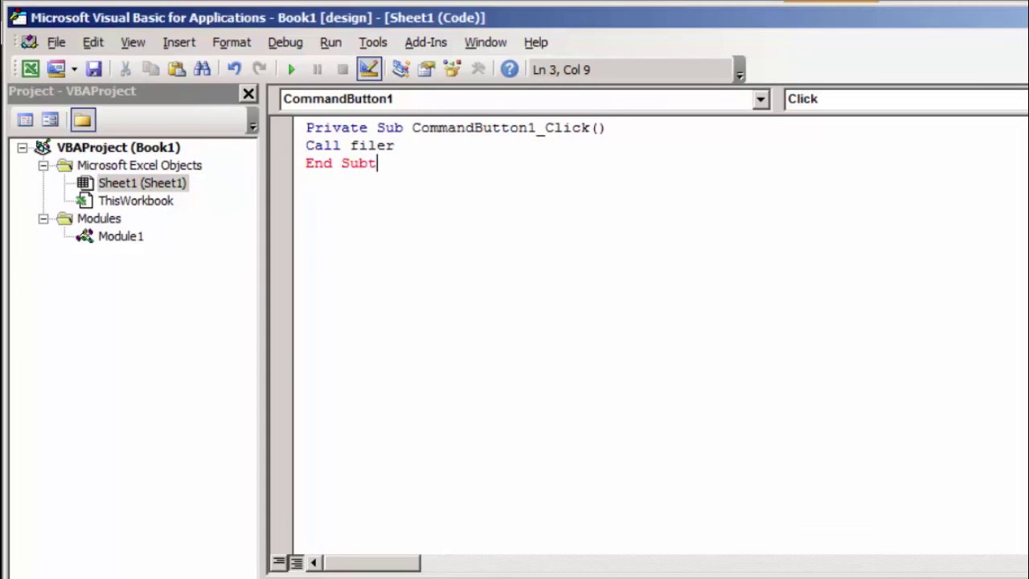
key("BackSpace")
type("t")
left_click(368, 163)
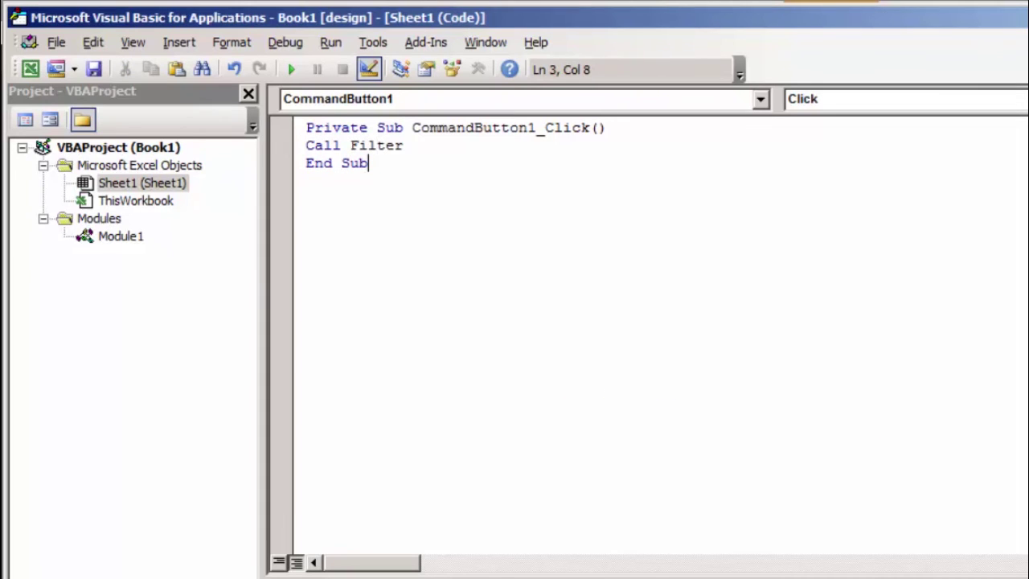
left_click(238, 243)
Check the Call Filter line against the Filter macro name in Module1
left_click(483, 182)
left_click(456, 133)
left_click_drag(423, 145, 306, 145)
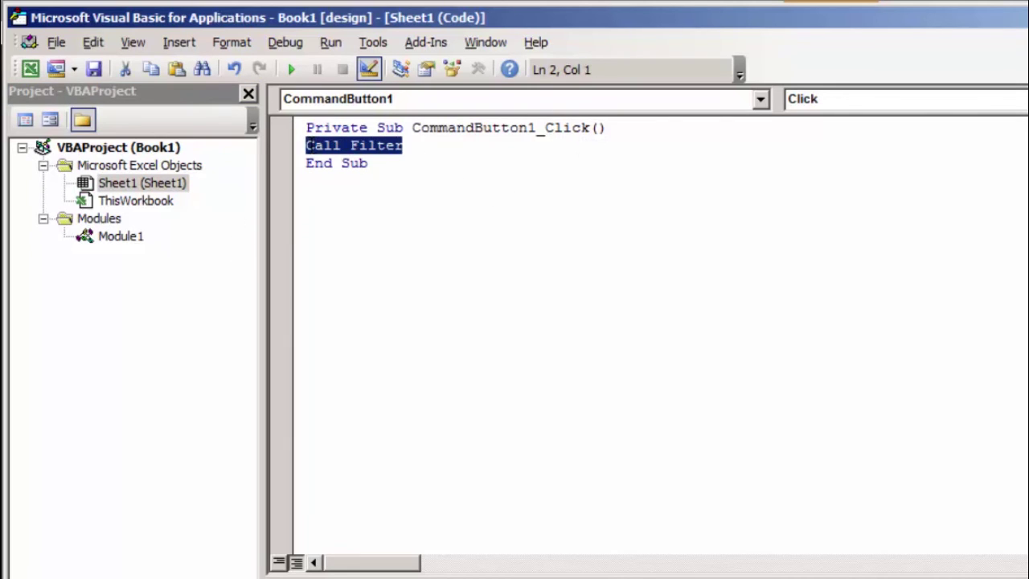
double_click(133, 236)
double_click(365, 127)
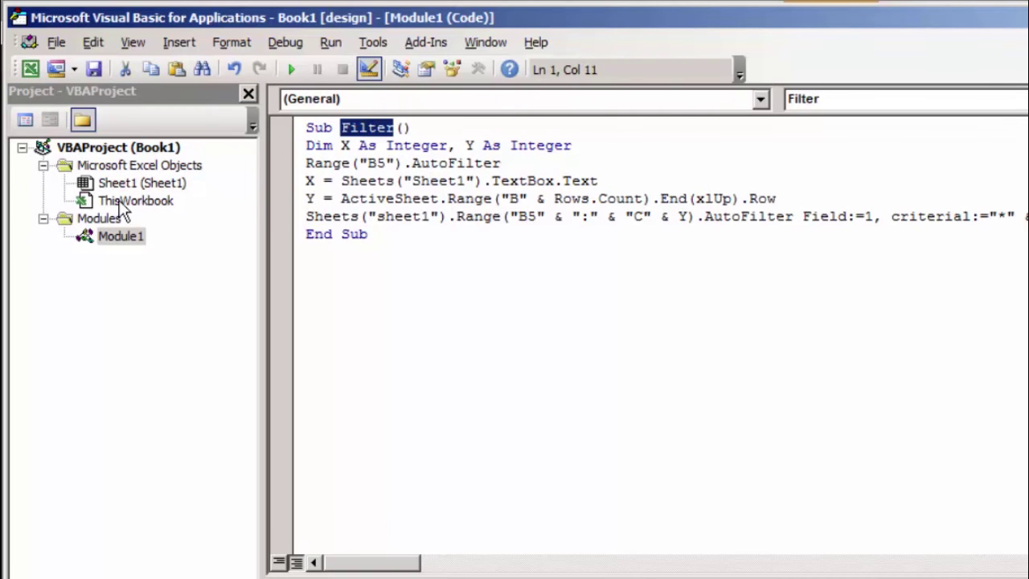
double_click(153, 183)
left_click(402, 147)
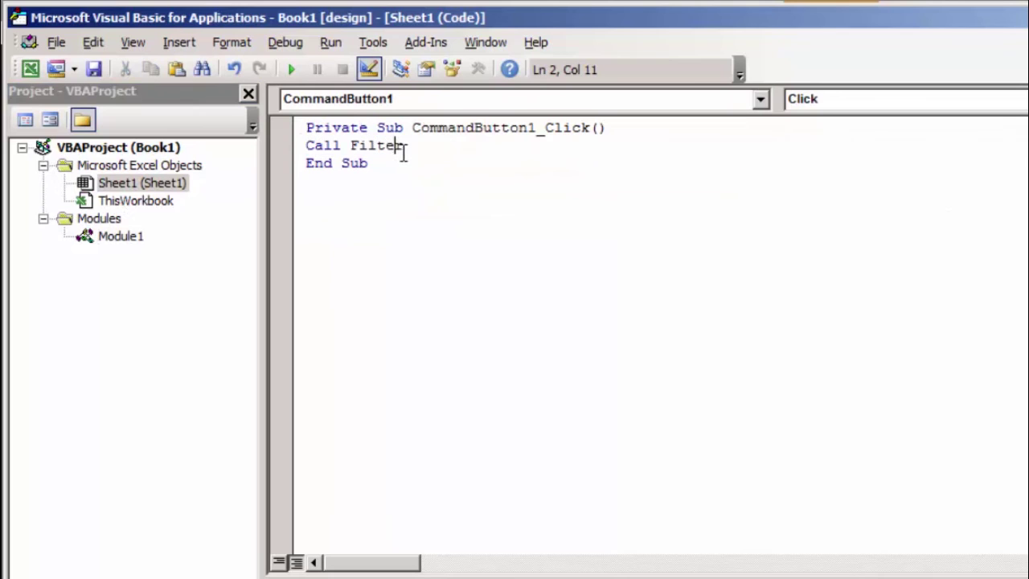
key("End")
Return to the worksheet and turn Design Mode off on the Developer tab
key("alt+F11")
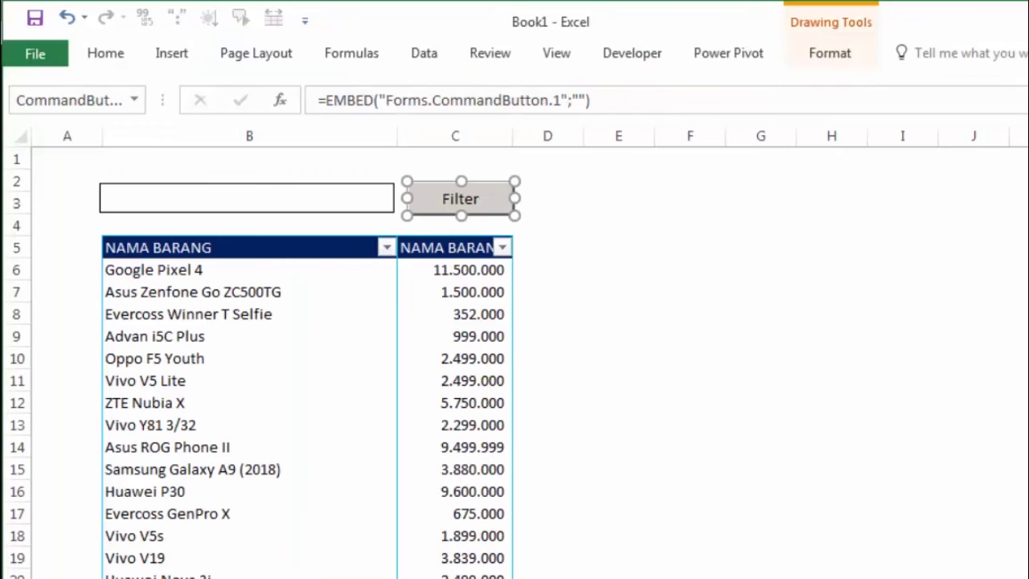
left_click(784, 385)
left_click(306, 191)
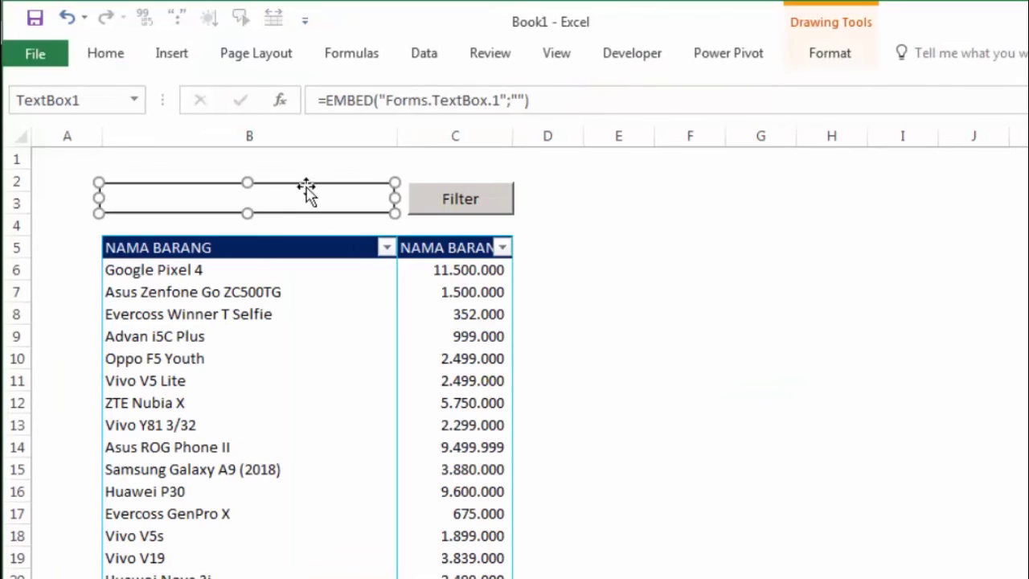
left_click(632, 53)
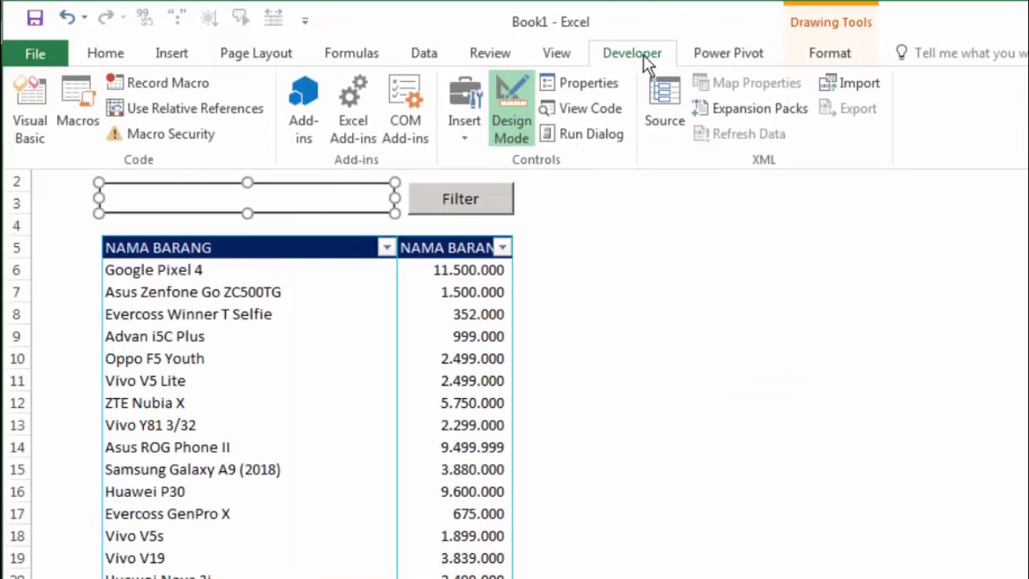
left_click(512, 121)
left_click(328, 201)
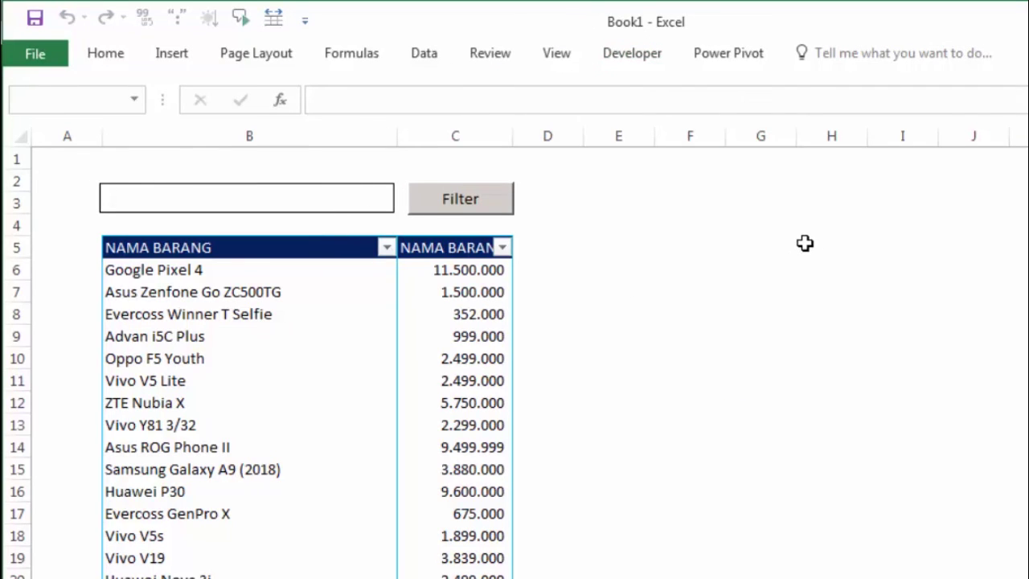
Enter 'oppo' in the search box, run Filter, and choose Debug on error 438
type("opp")
type("o")
left_click(832, 291)
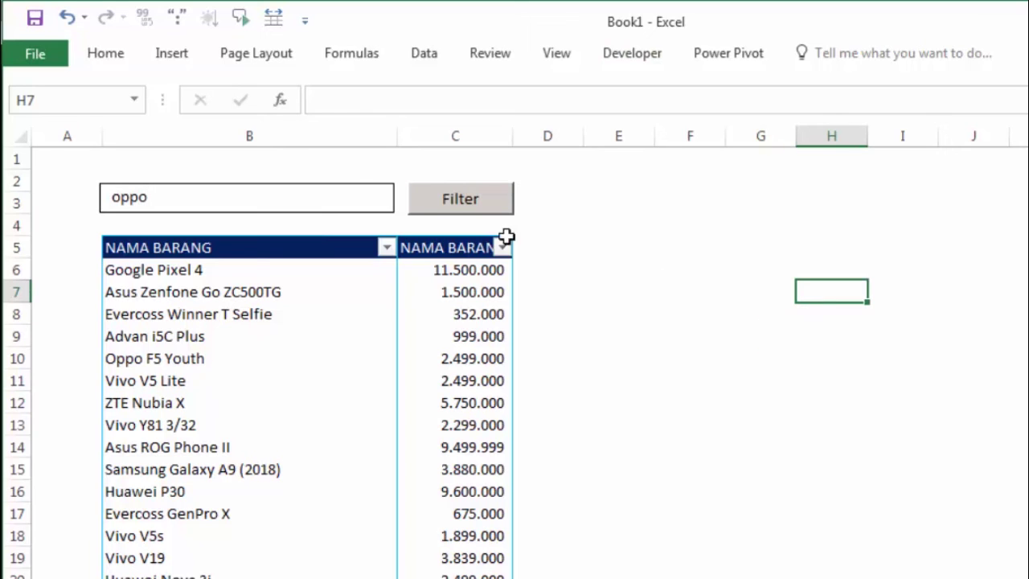
left_click(439, 197)
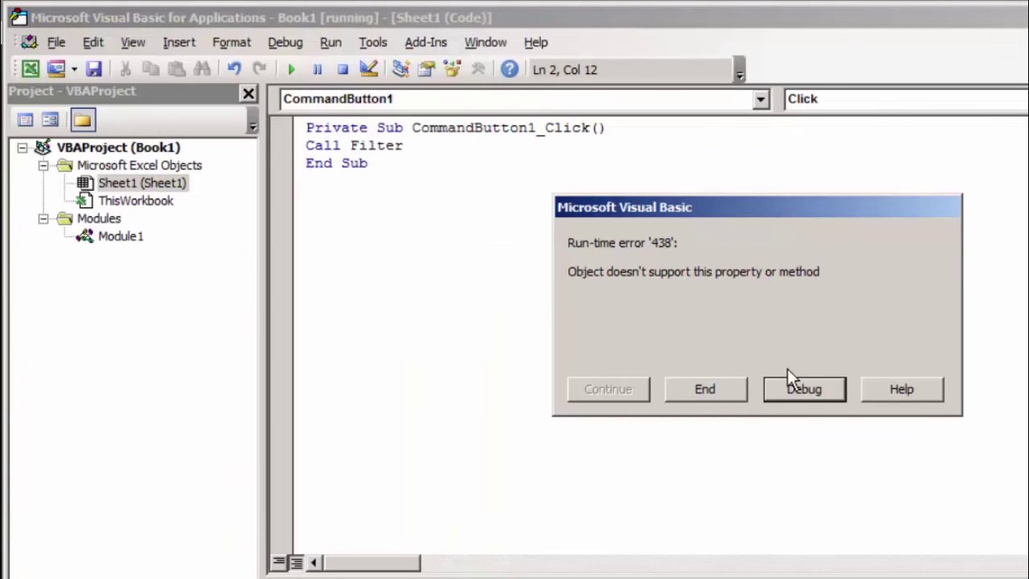
left_click(798, 388)
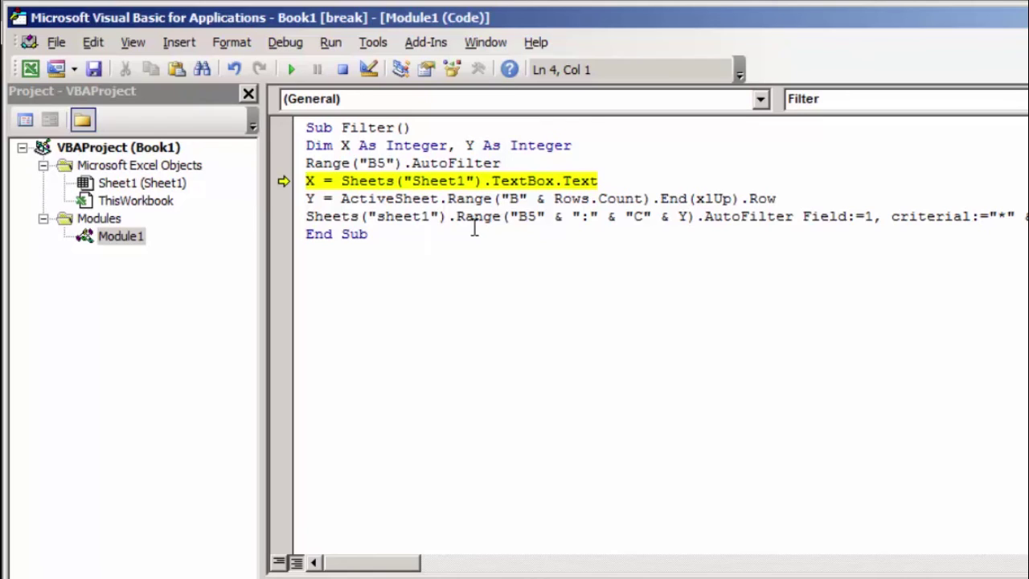
Change the macro's TextBox reference to TextBox1 and return to the sheet
left_click(557, 180)
type("1")
left_click(584, 435)
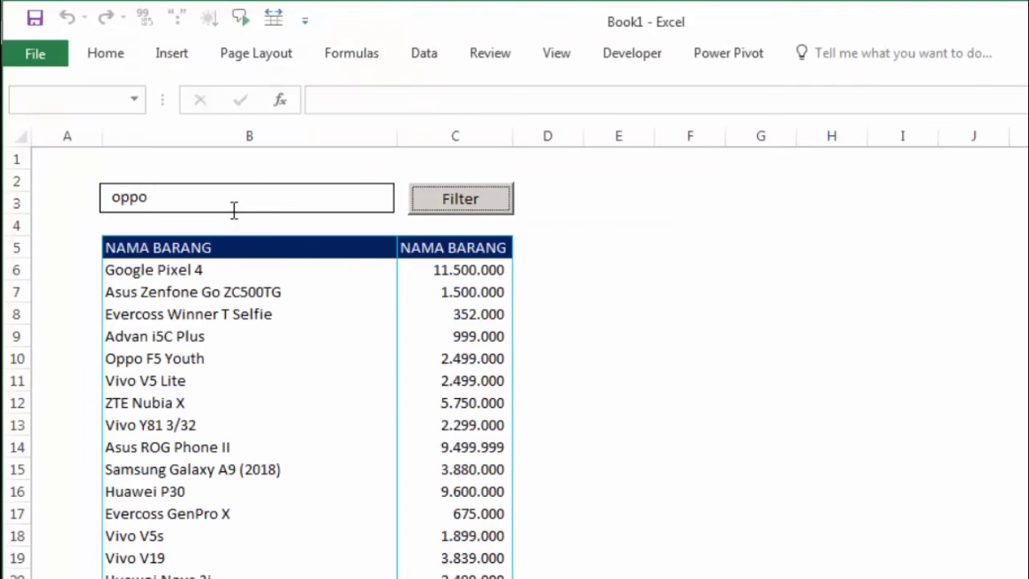
left_click(234, 211)
left_click(620, 53)
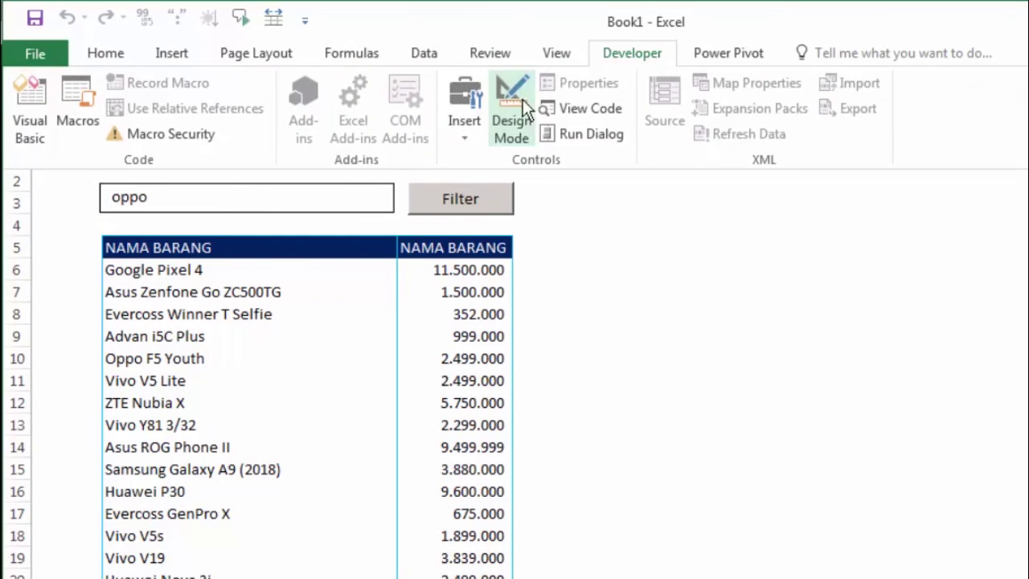
left_click(522, 101)
left_click(338, 189)
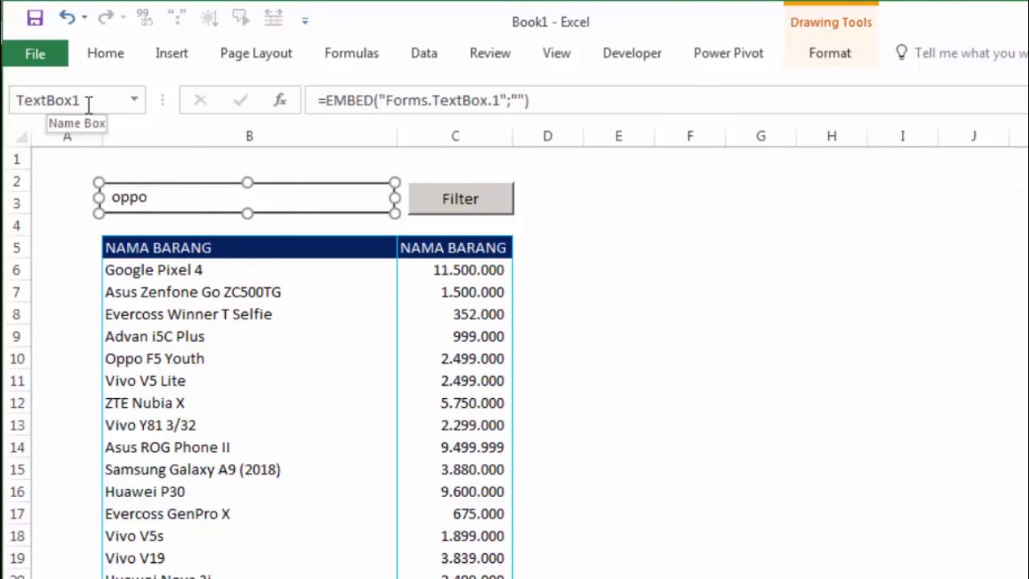
left_click(632, 52)
key("Escape")
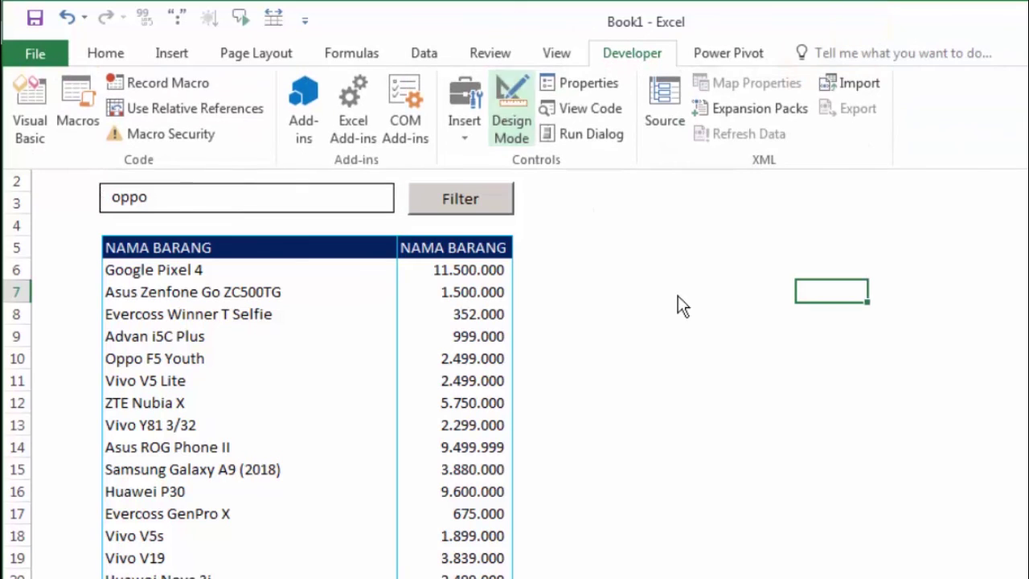
key("ctrl+F1")
key("alt+F11")
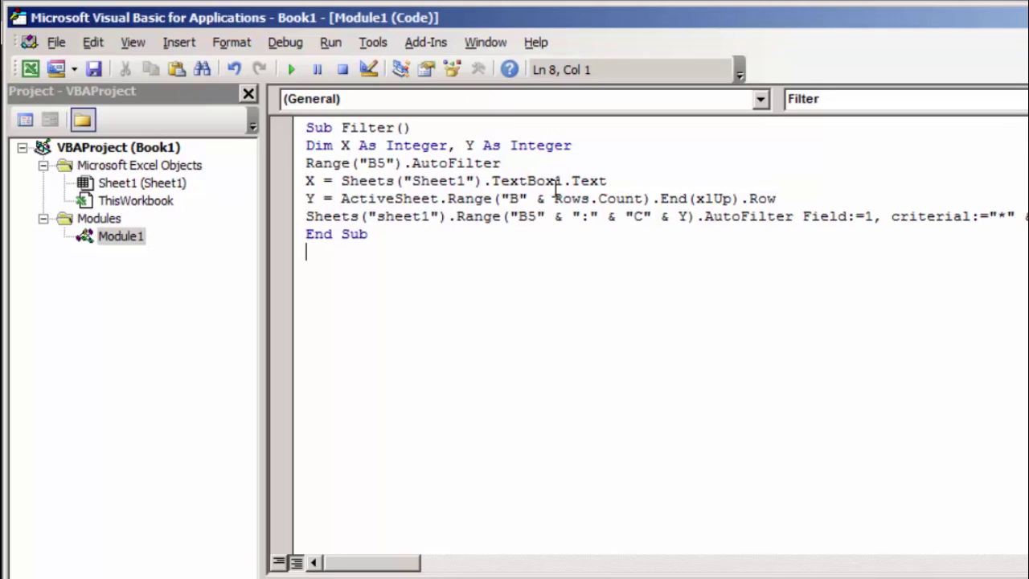
Rerun the Filter button with 'oppo' and debug the resulting error
key("alt+F11")
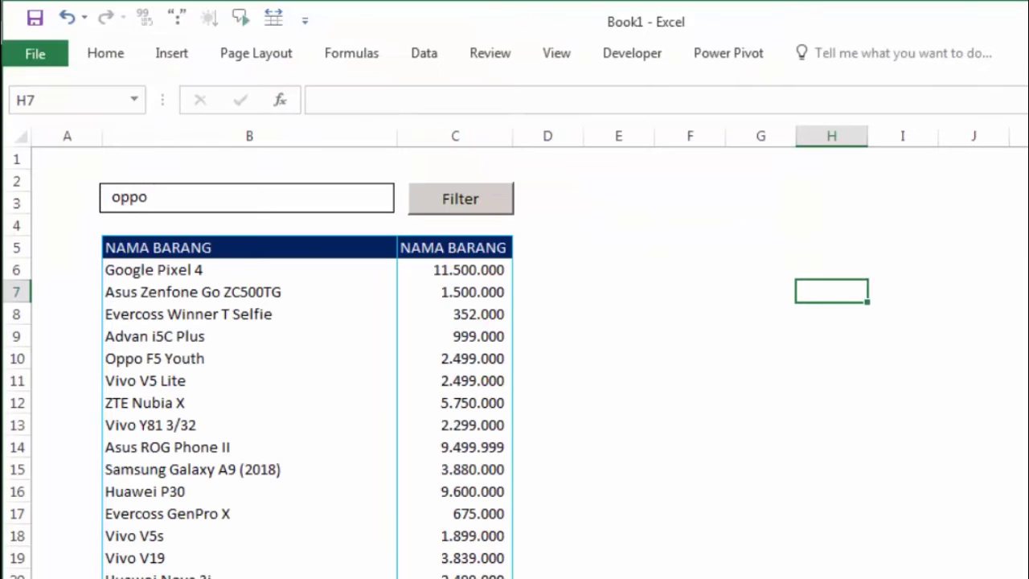
left_click(762, 417)
left_click(197, 191)
left_click(190, 199)
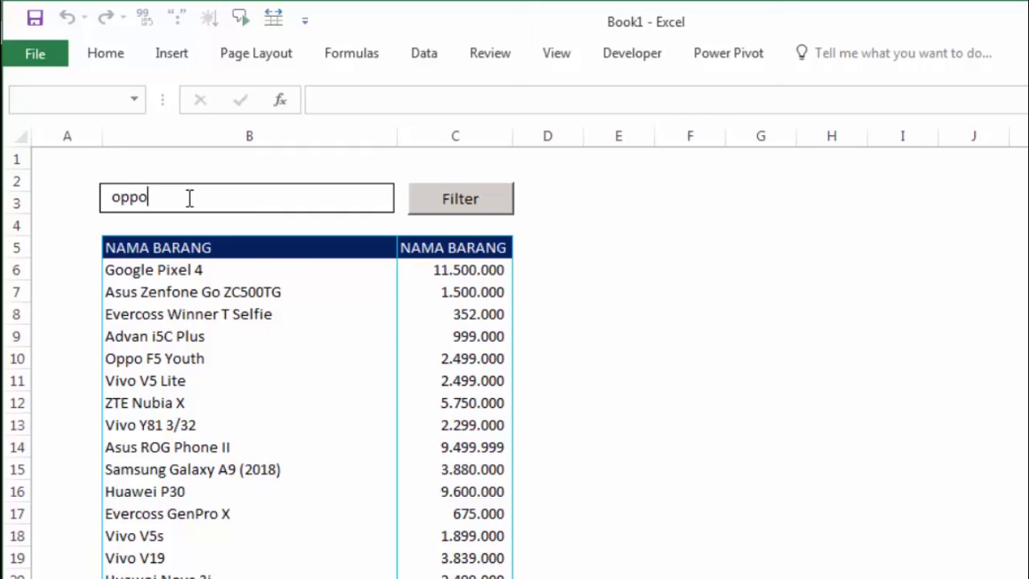
left_click(459, 209)
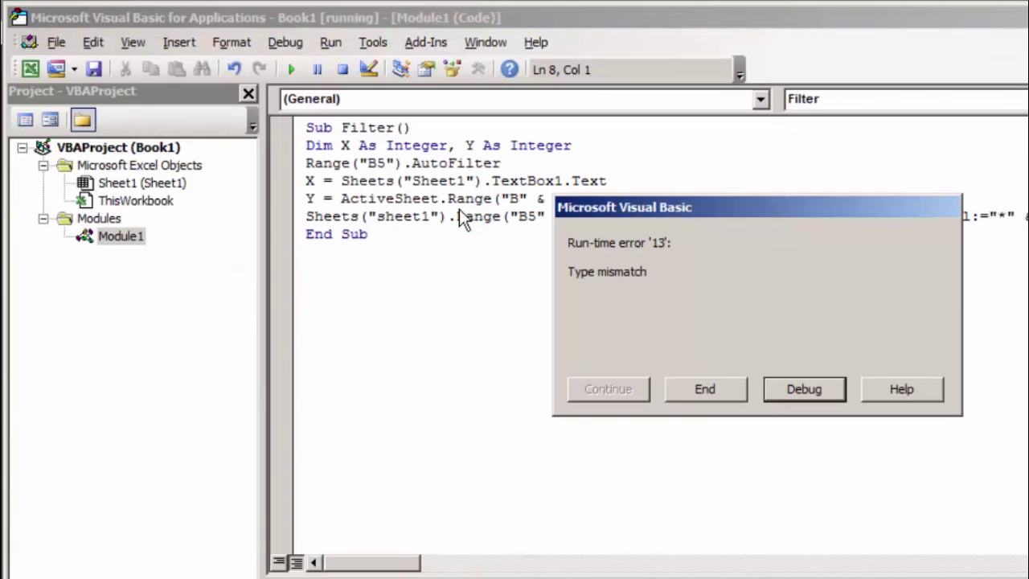
left_click(804, 389)
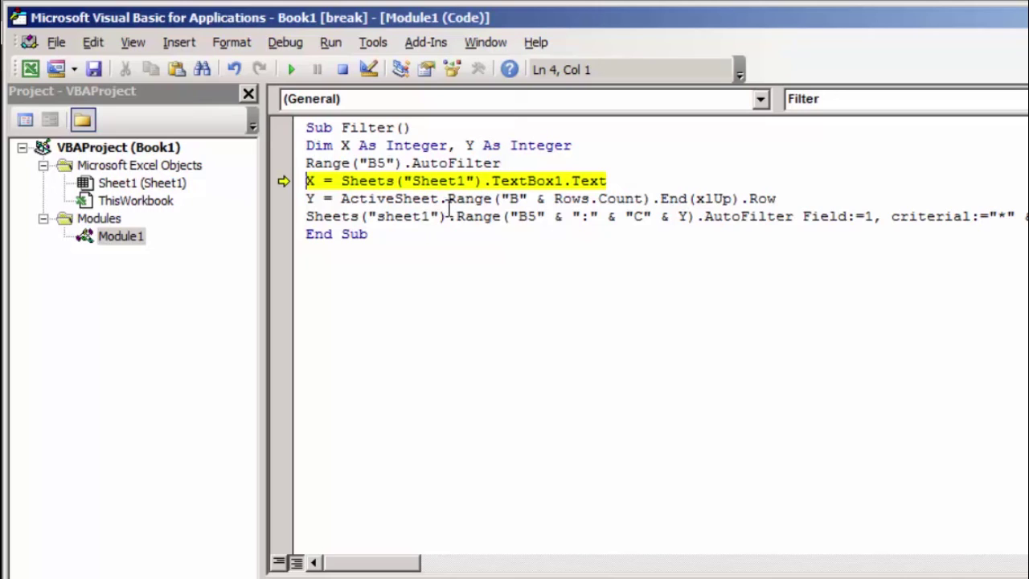
Declare X As String instead of Integer and confirm resetting the project
double_click(527, 182)
left_click(512, 230)
double_click(427, 145)
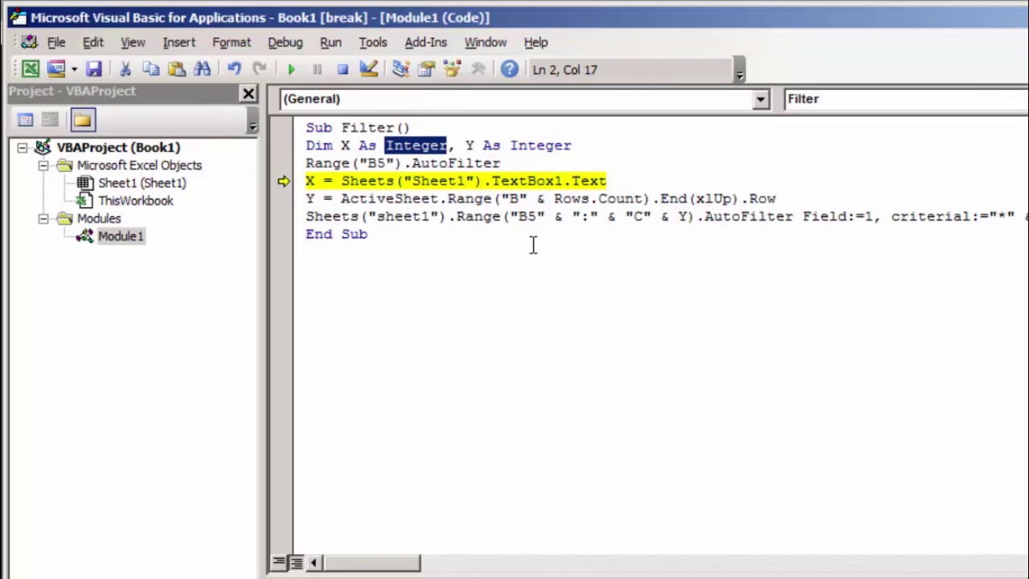
type("string")
left_click(545, 399)
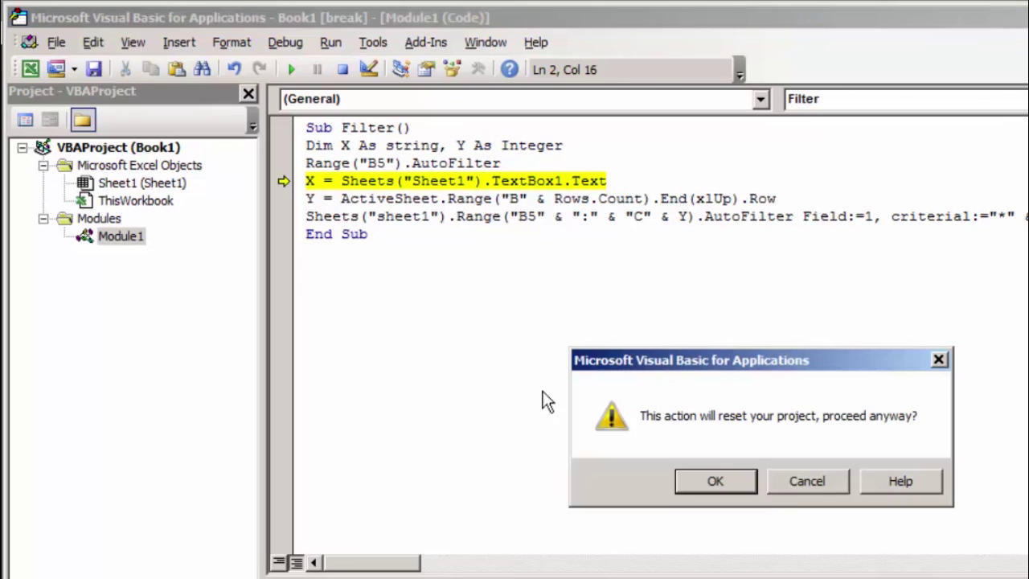
left_click(716, 481)
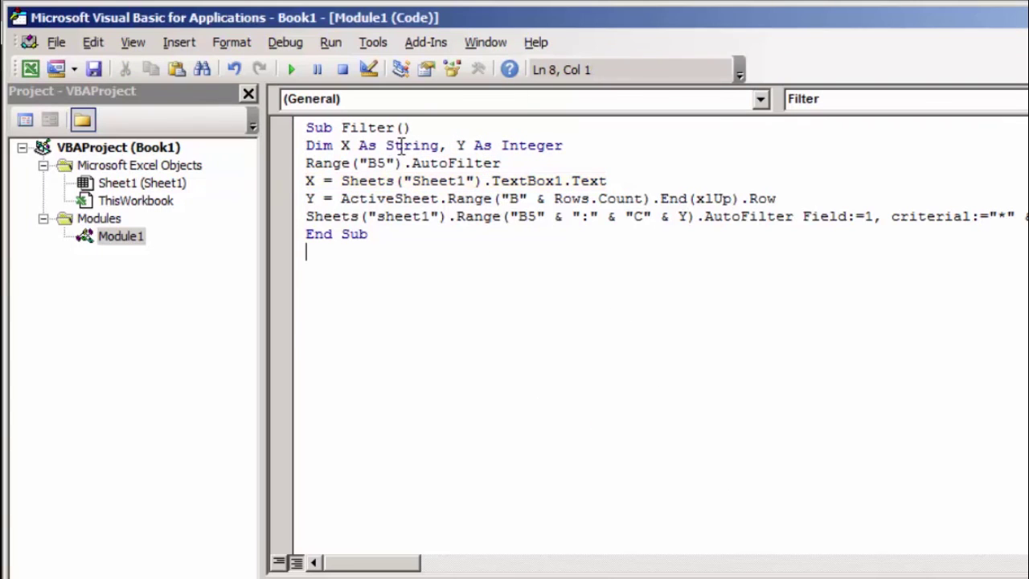
Review the X declaration and return to the Excel sheet's search box
left_click(401, 150)
left_click_drag(339, 146, 358, 146)
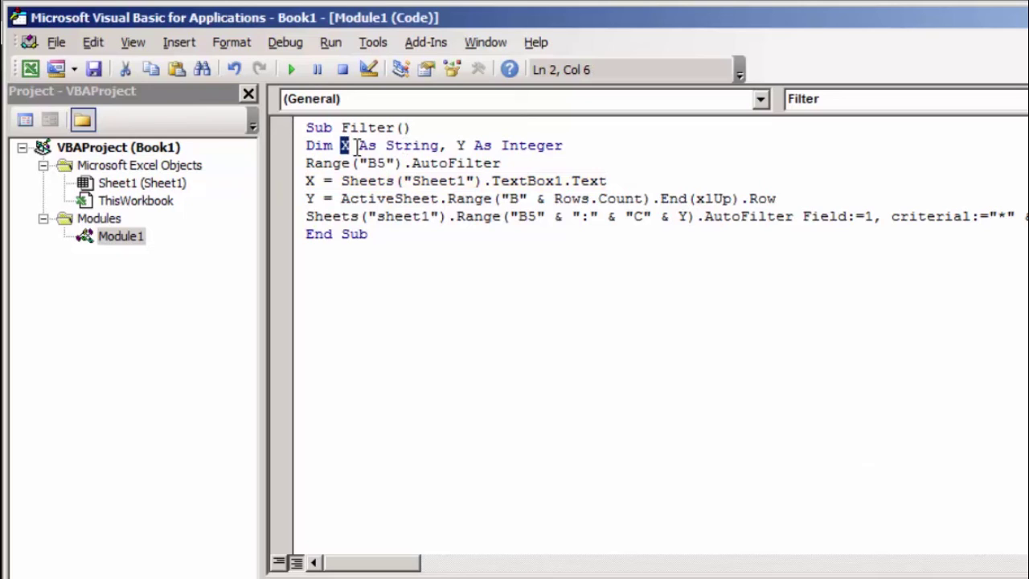
left_click(434, 147)
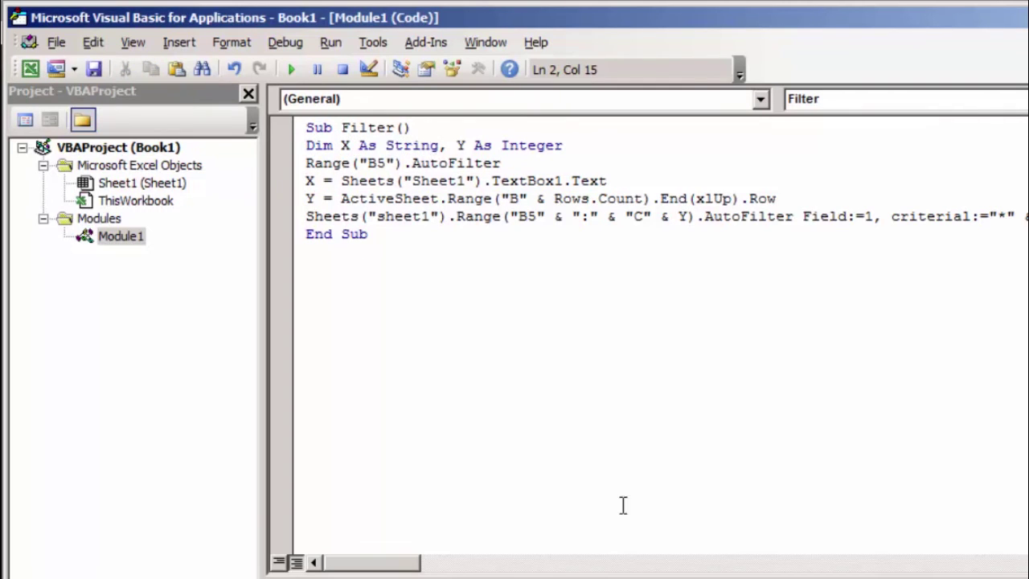
key("alt+F11")
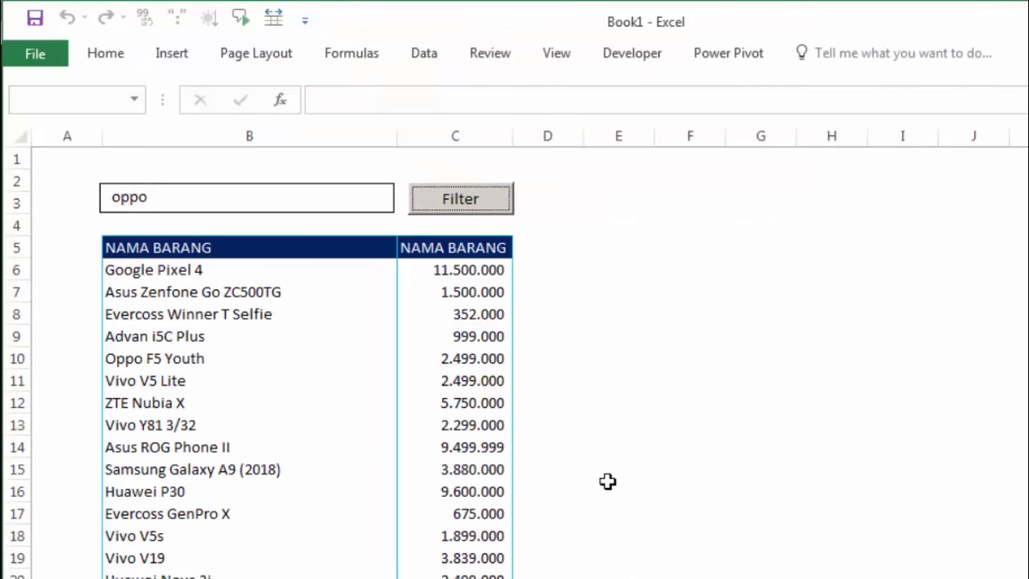
left_click(609, 483)
left_click(172, 193)
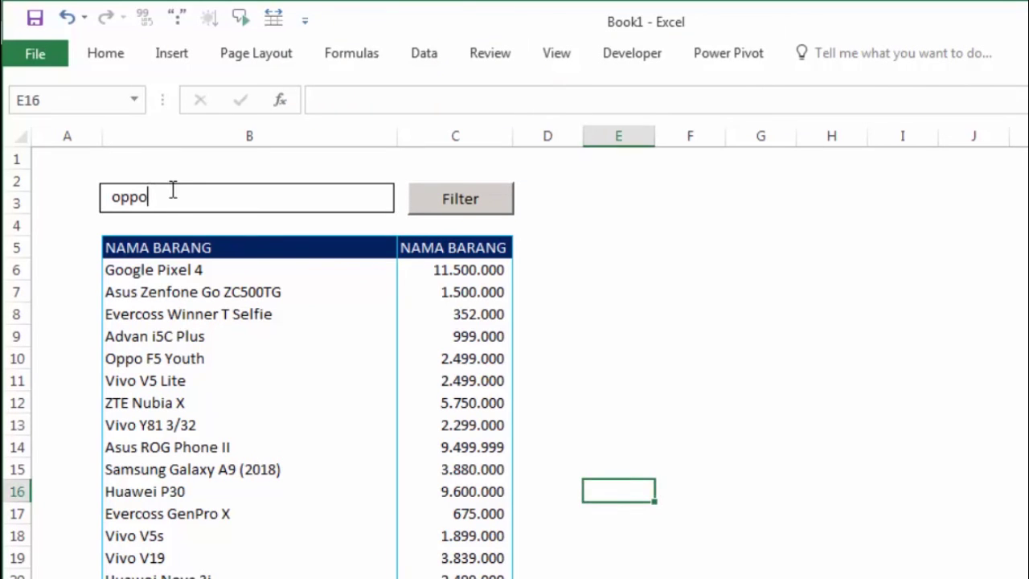
Run Filter with 'oppo' and debug the run-time error 1004 in the AutoFilter line
left_click(418, 208)
left_click(804, 389)
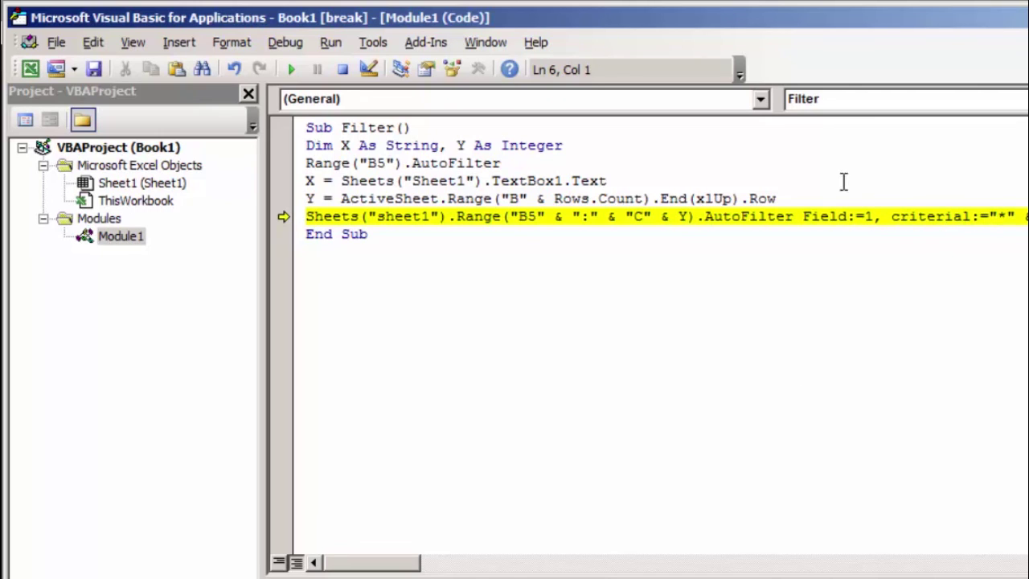
left_click(973, 235)
left_click(974, 222)
Change 'criterial' to 'Criteria1' and reset the paused macro
key("BackSpace")
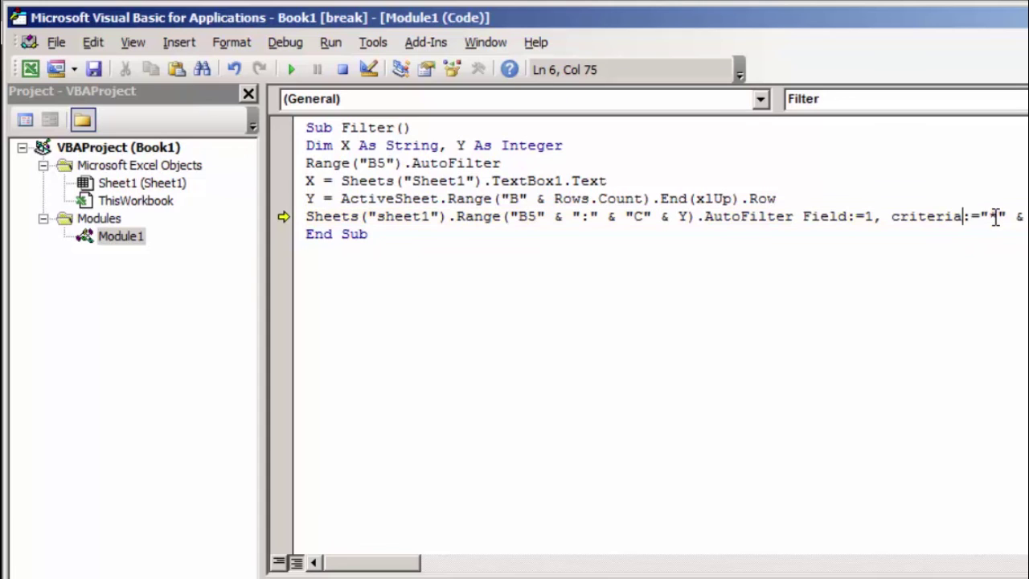
type("1")
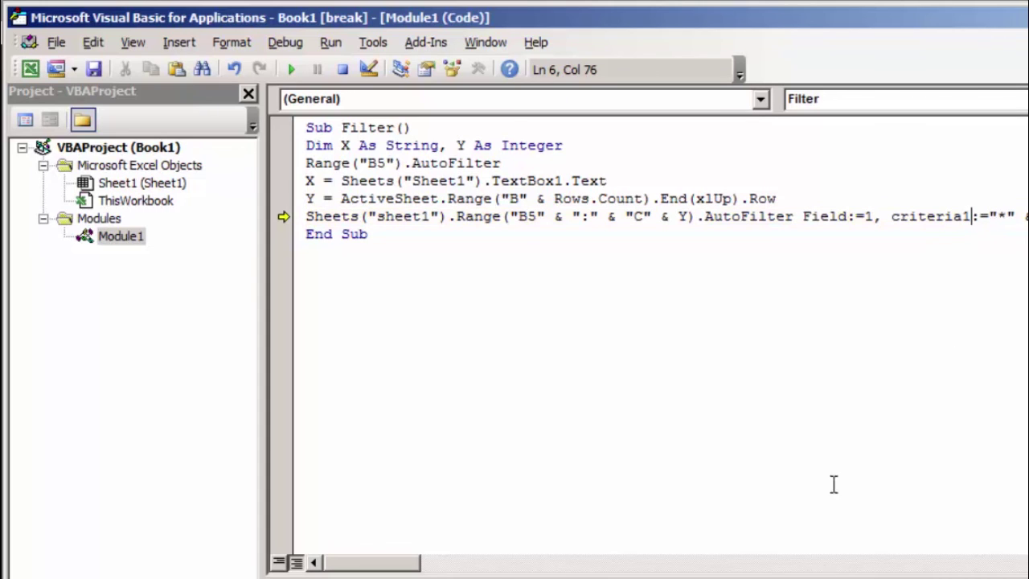
left_click(804, 450)
left_click(343, 72)
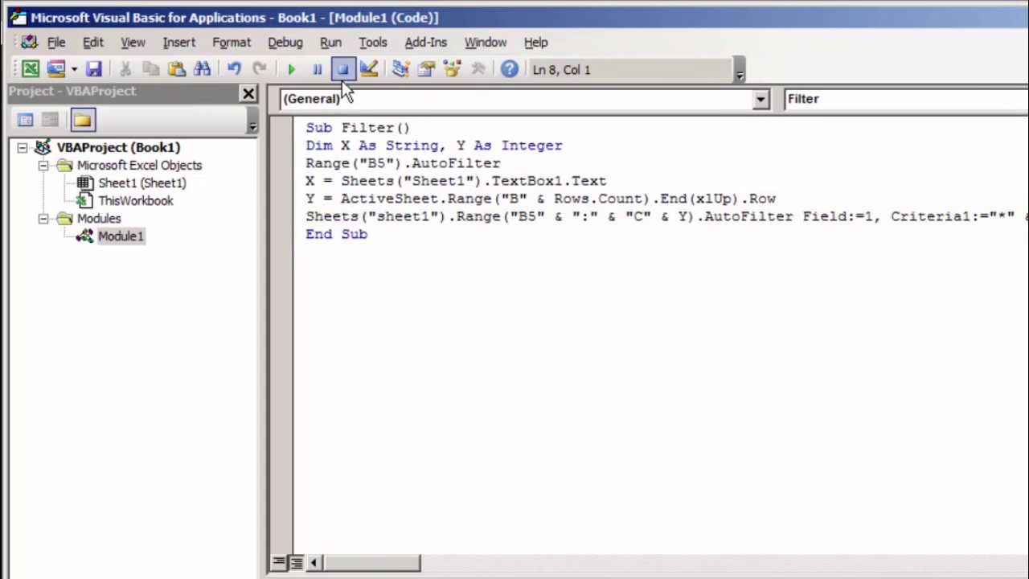
Filter the table to Oppo products and inspect the results
key("alt+F11")
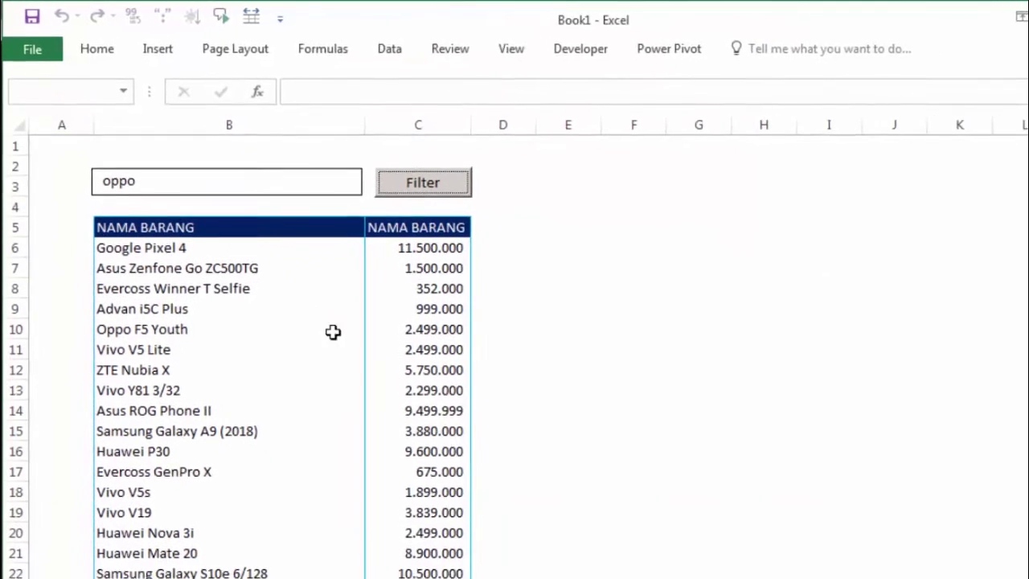
left_click(204, 159)
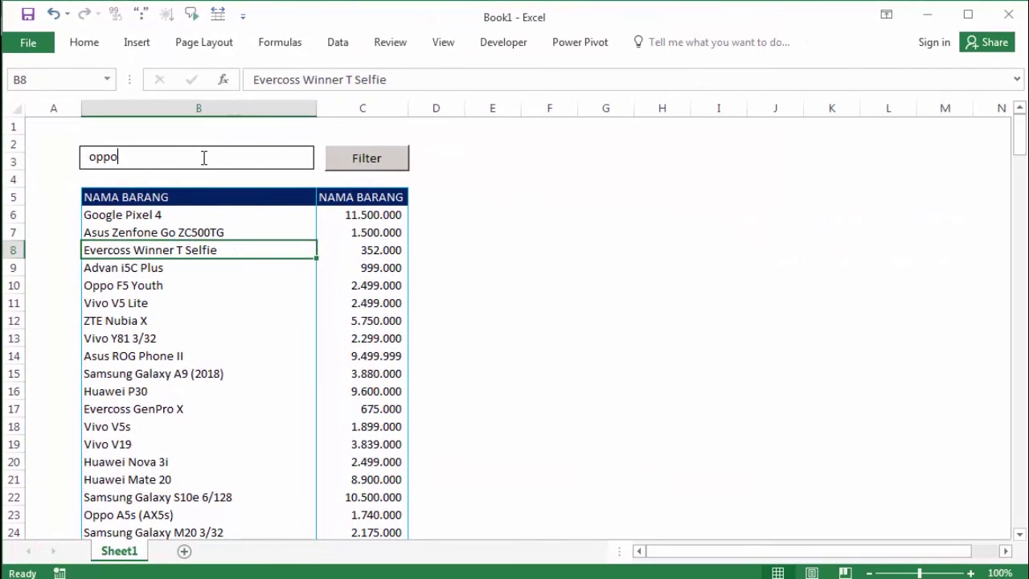
left_click(377, 159)
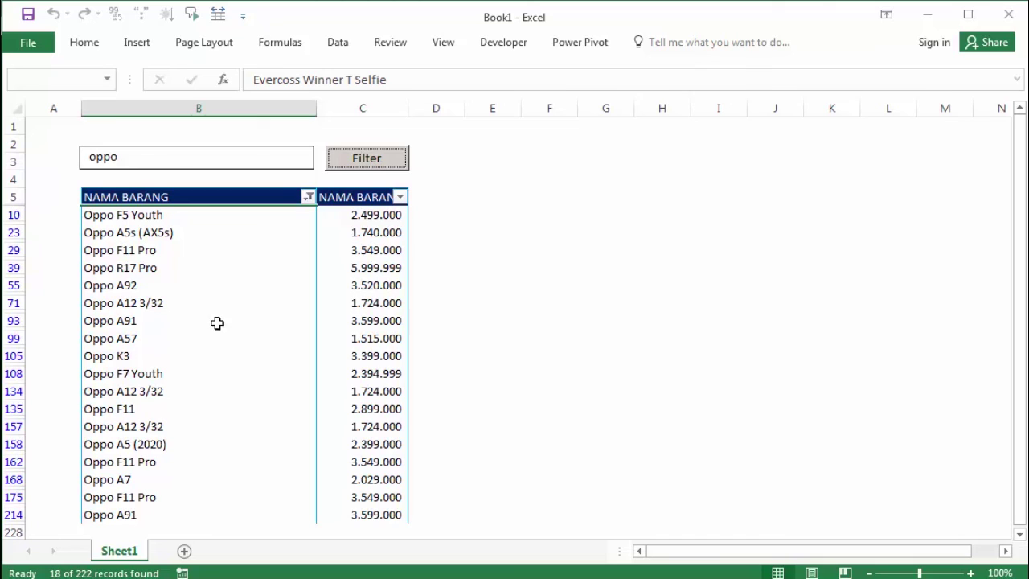
scroll(201, 353, "down", 2)
scroll(194, 378, "up", 2)
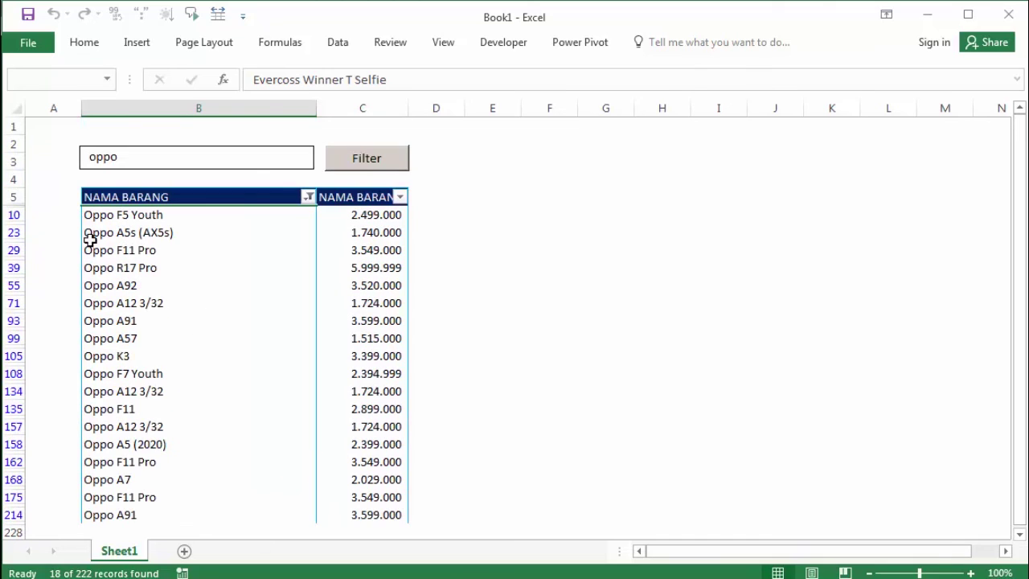
left_click(122, 218)
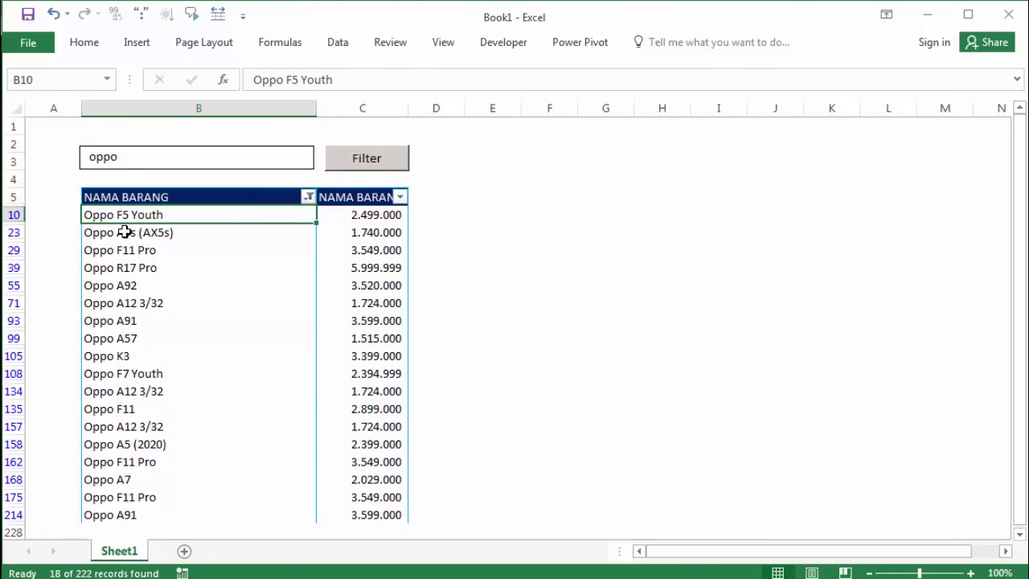
Test an empty search, filter to 'vivo', then clear again to show all 222 rows
double_click(152, 164)
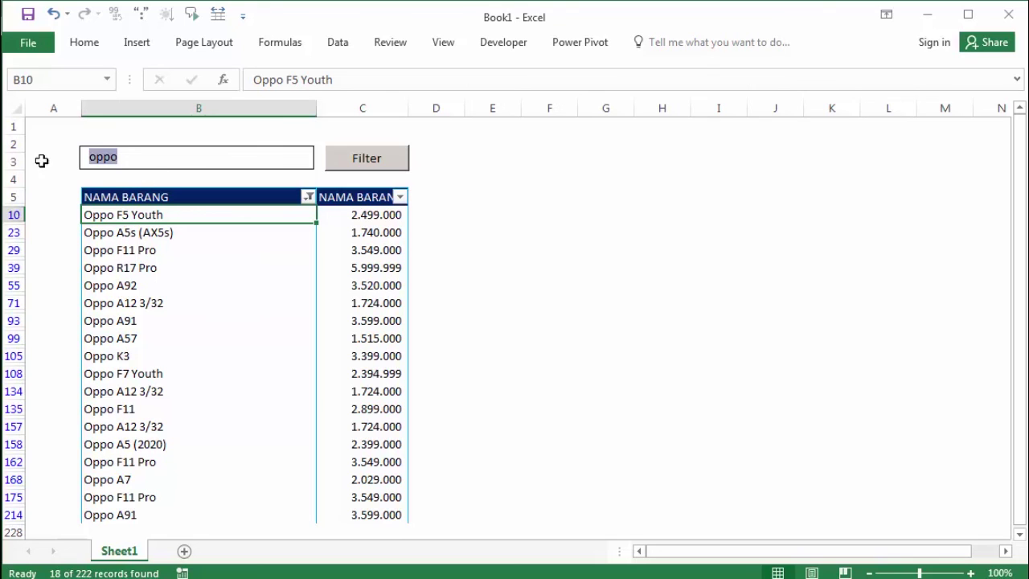
key("BackSpace")
left_click(381, 166)
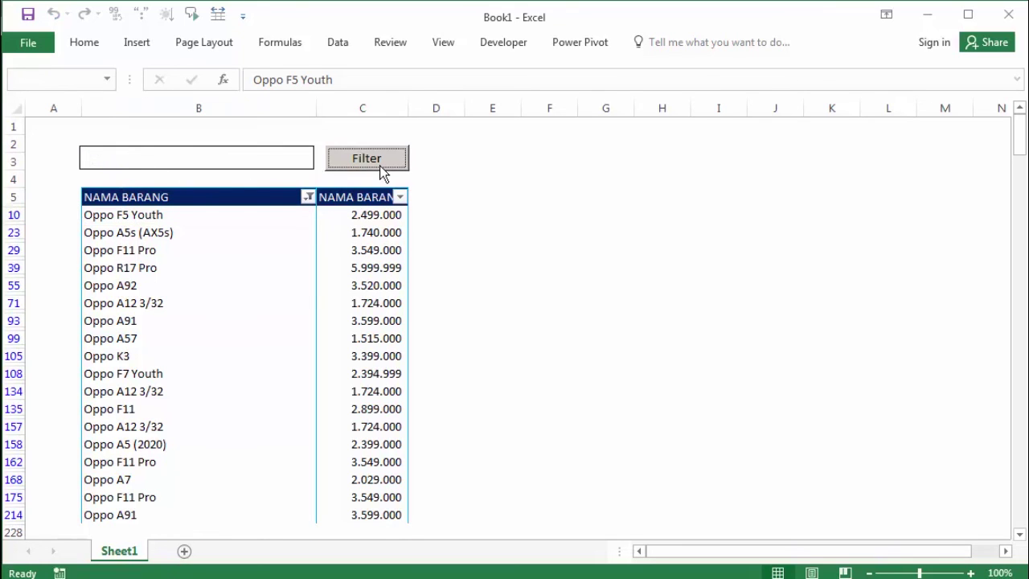
left_click(159, 166)
type("vivo")
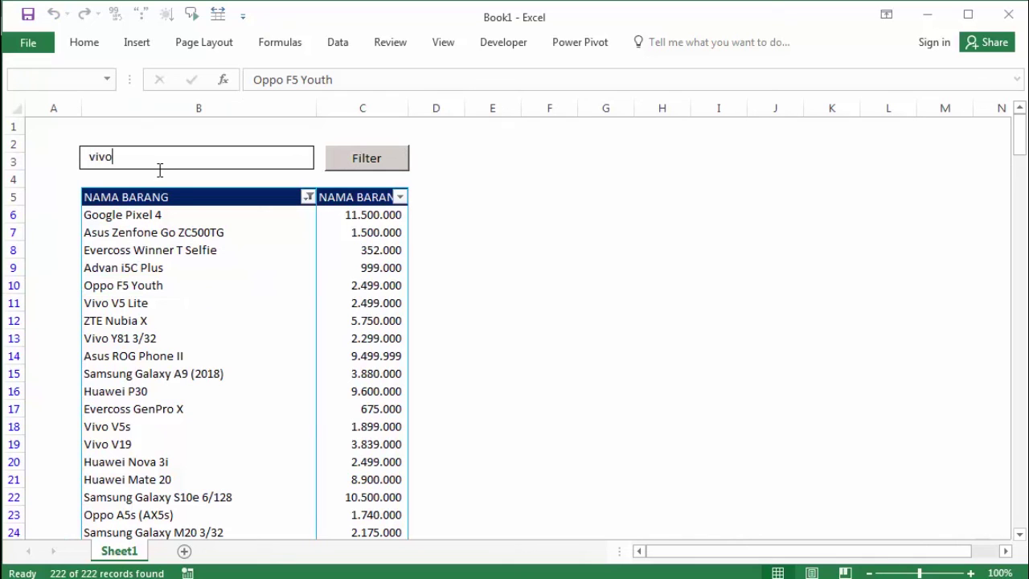
left_click(340, 154)
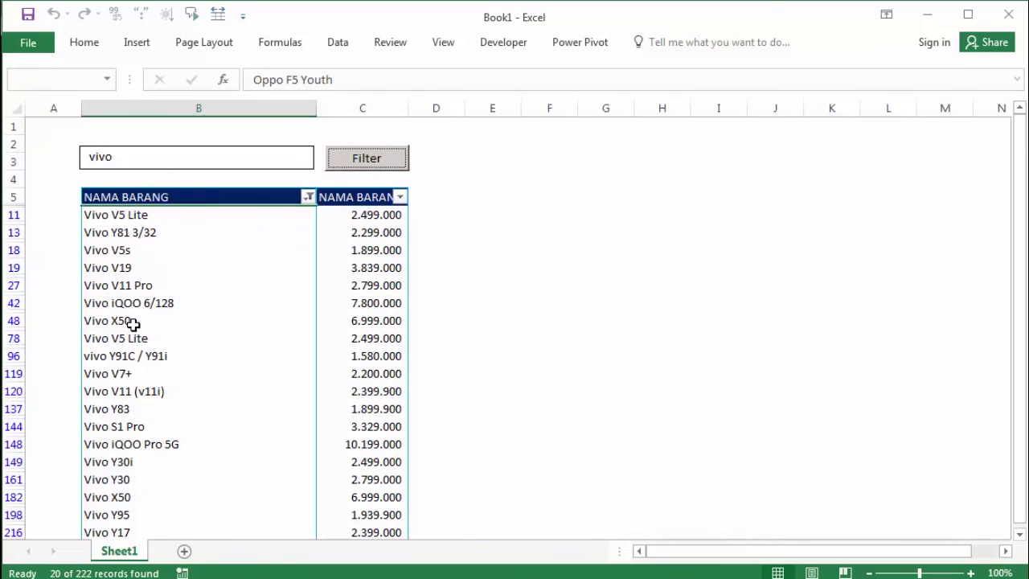
double_click(168, 165)
key("BackSpace")
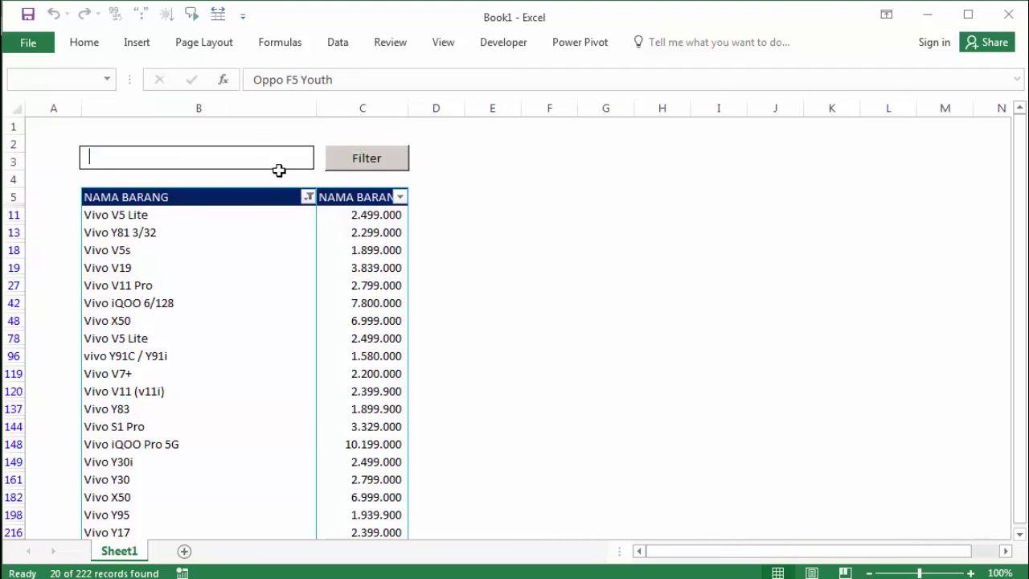
left_click(348, 167)
Filter the table to 'samsung', leaving 40 of 222 records shown
scroll(209, 333, "down", 1)
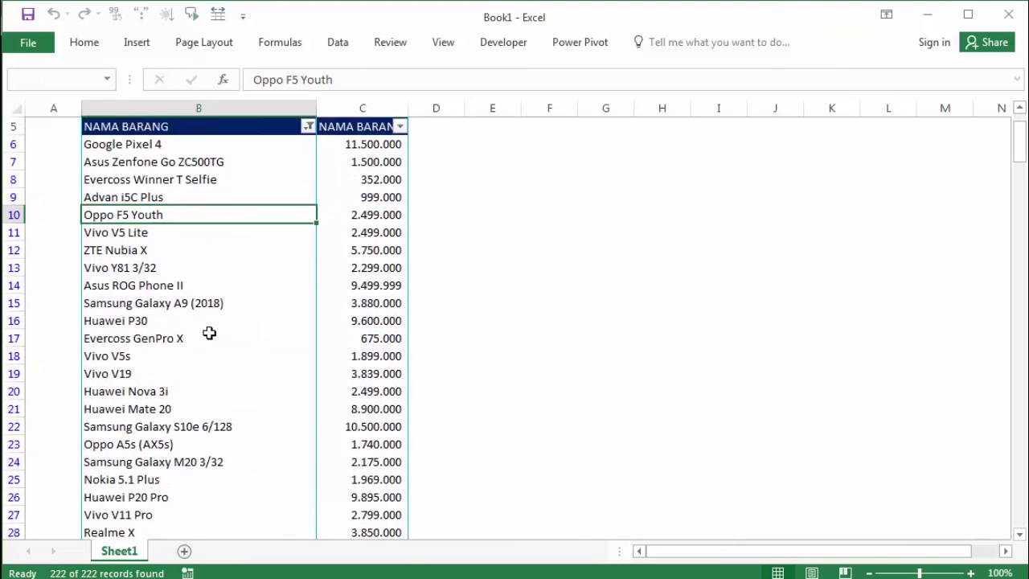
scroll(209, 335, "down", 2)
scroll(198, 282, "up", 3)
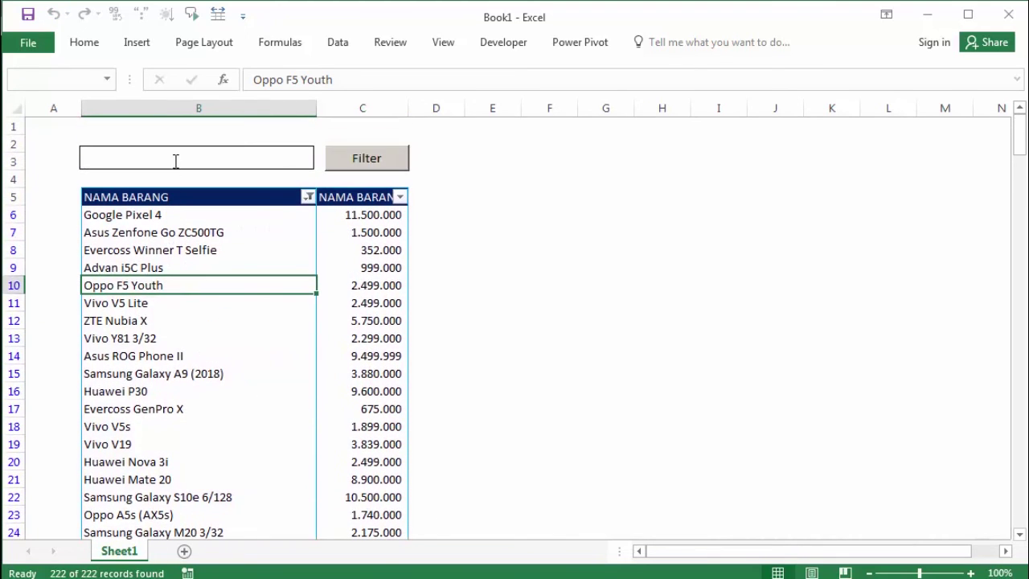
left_click(176, 161)
type("samsung")
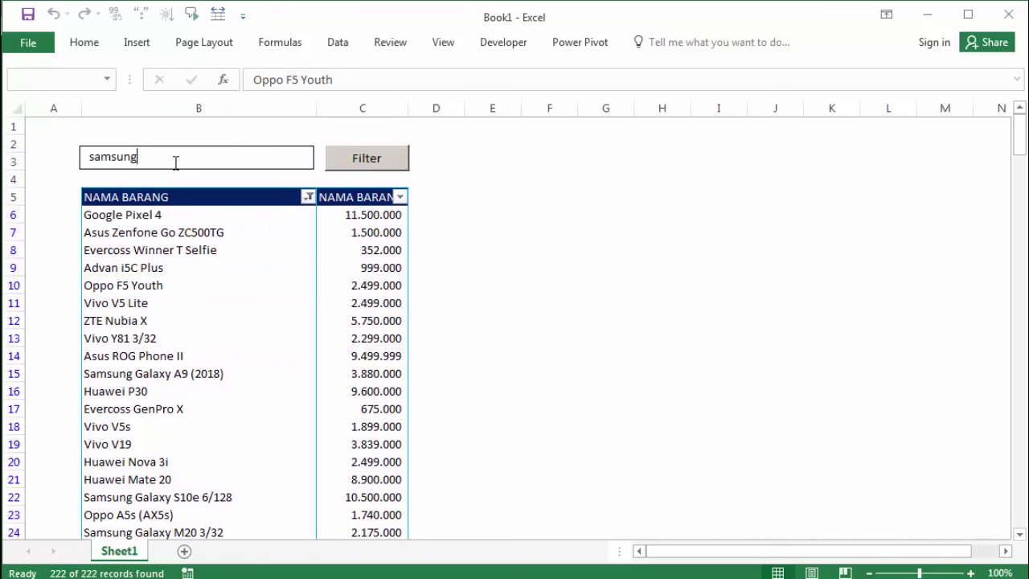
left_click(366, 165)
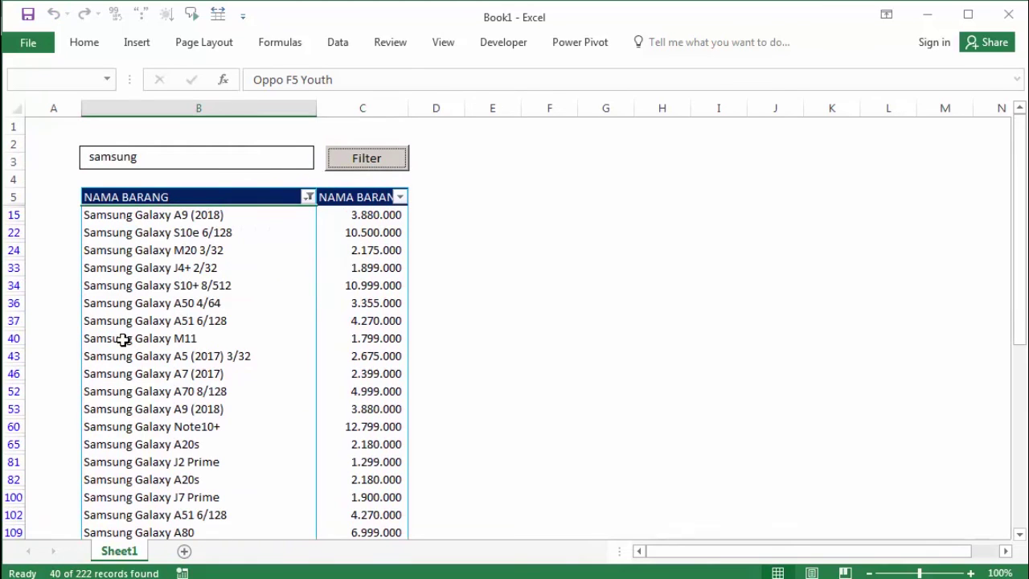
double_click(186, 152)
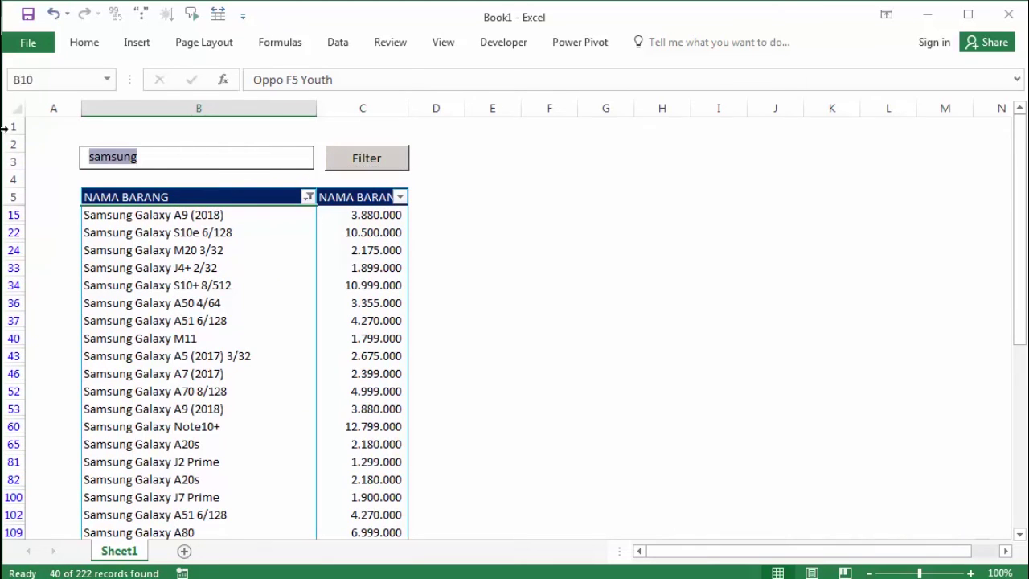
left_click(492, 286)
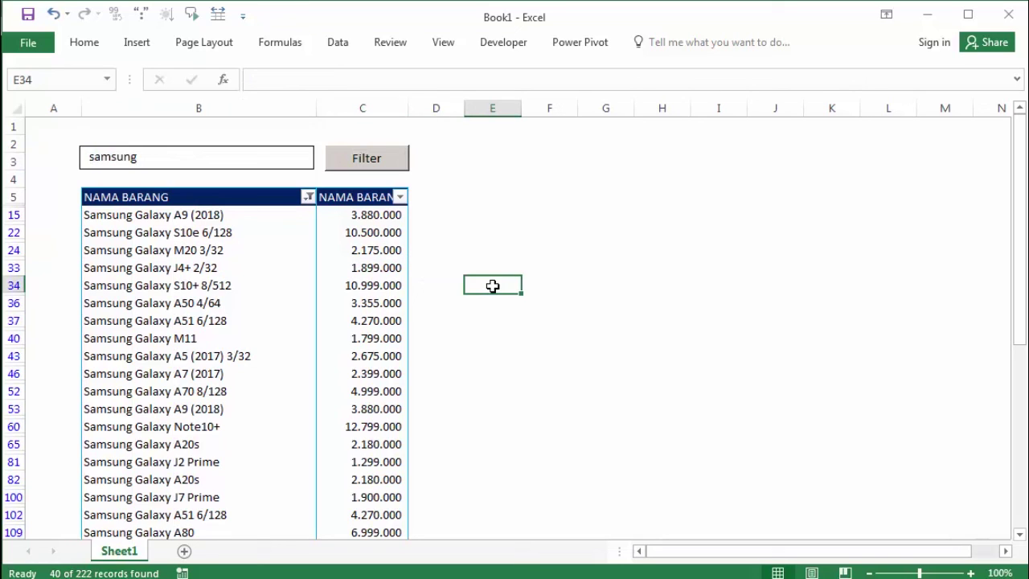